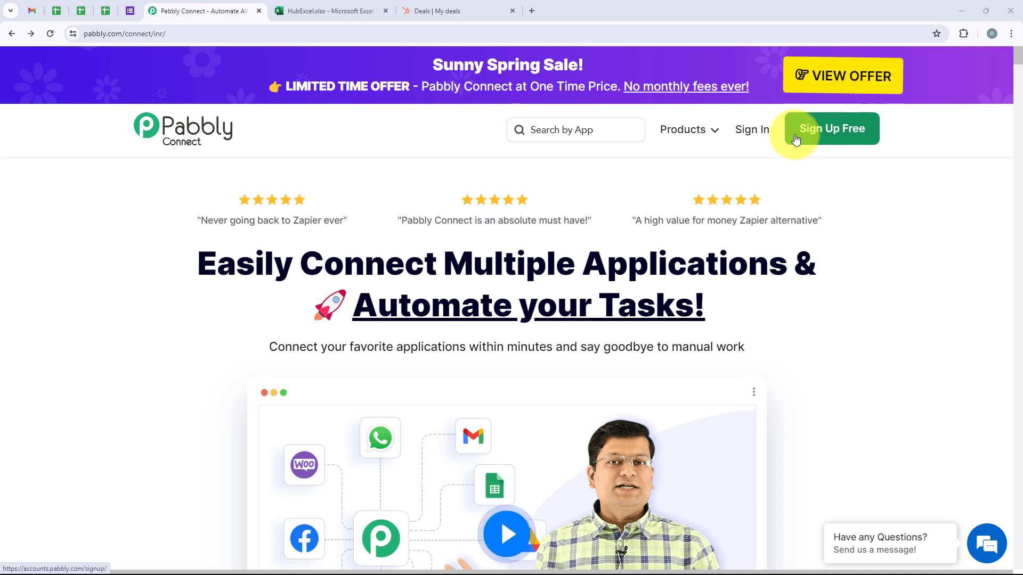
Step: Sign in to Pabbly and access the Pabbly Connect application to reach its workflow dashboard
{"action": "left_click", "coordinate": [743, 130]}
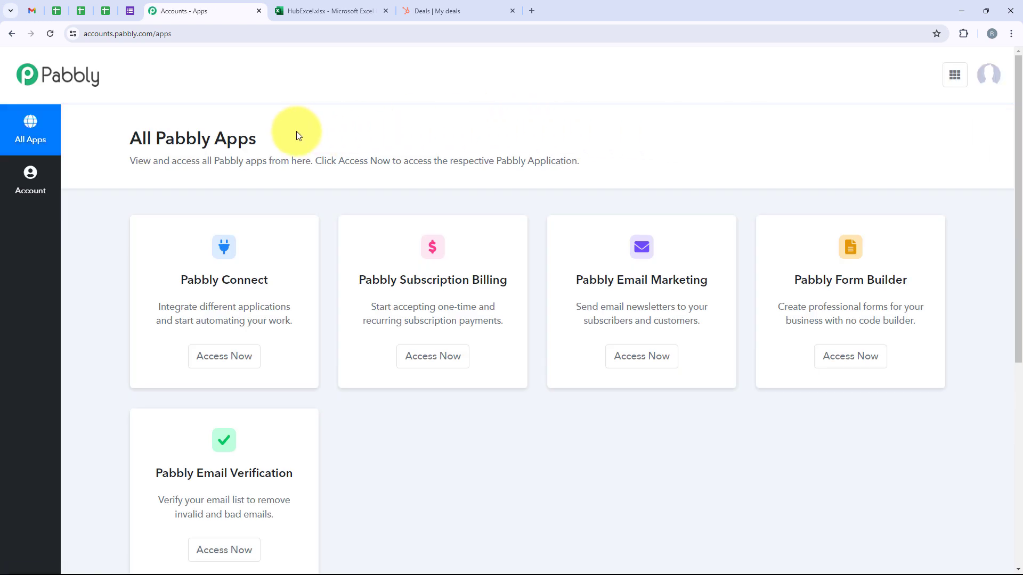
{"action": "left_click_drag", "start_coordinate": [296, 131], "coordinate": [129, 139]}
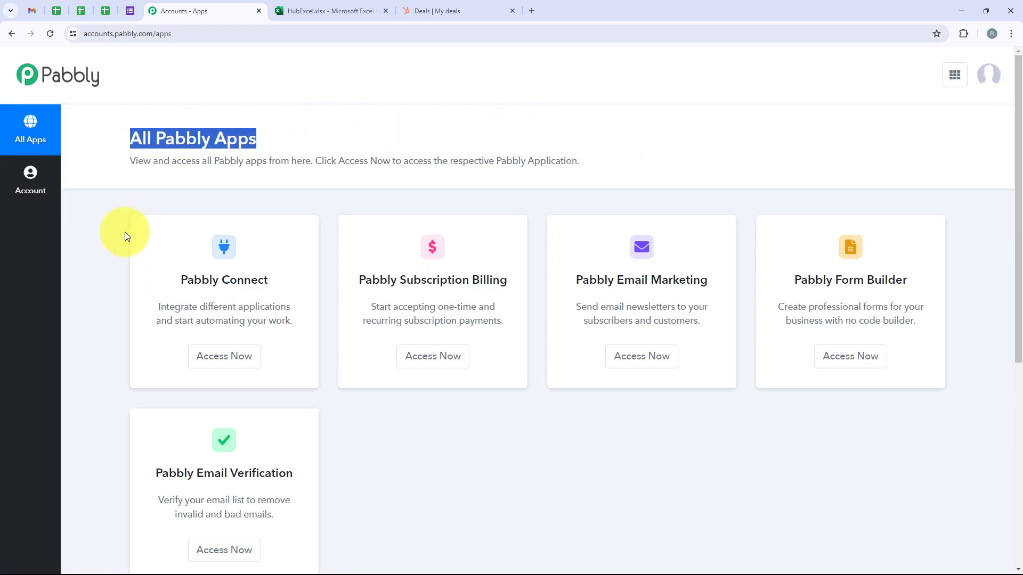
{"action": "left_click", "coordinate": [110, 240]}
{"action": "scroll", "coordinate": [110, 239], "scroll_direction": "down", "scroll_amount": 2}
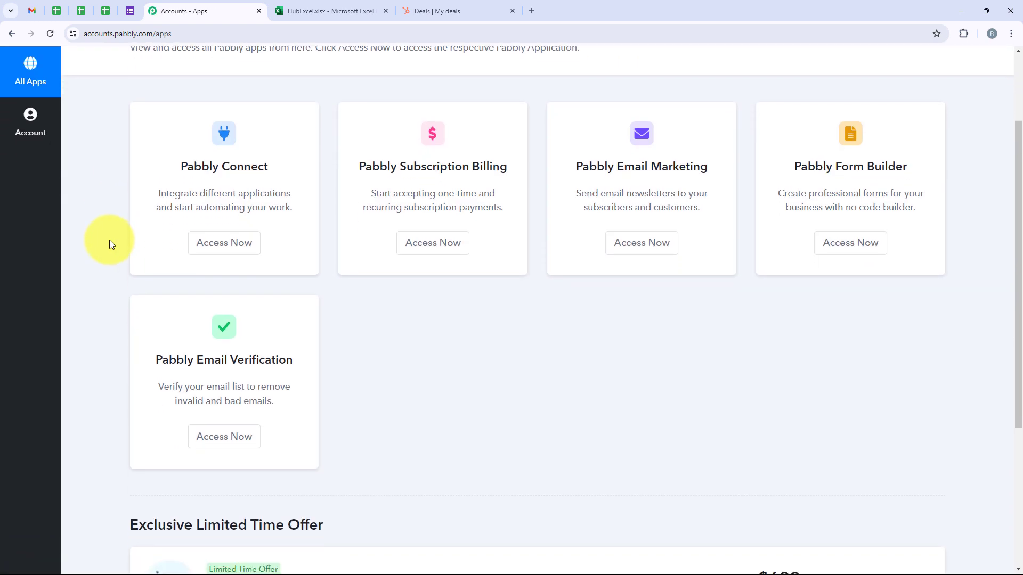
{"action": "scroll", "coordinate": [111, 244], "scroll_direction": "up", "scroll_amount": 3}
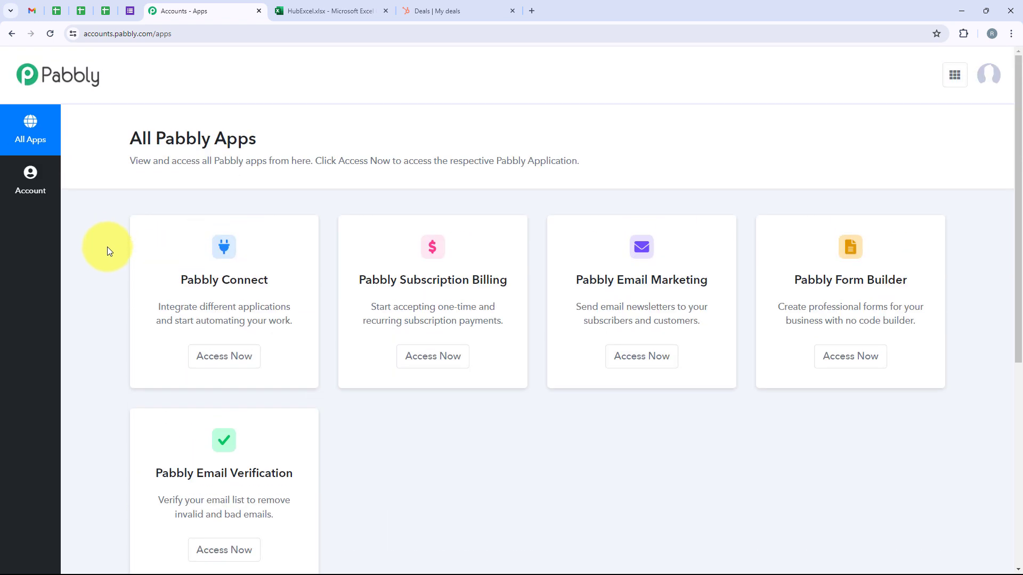
{"action": "left_click_drag", "start_coordinate": [179, 281], "coordinate": [275, 281]}
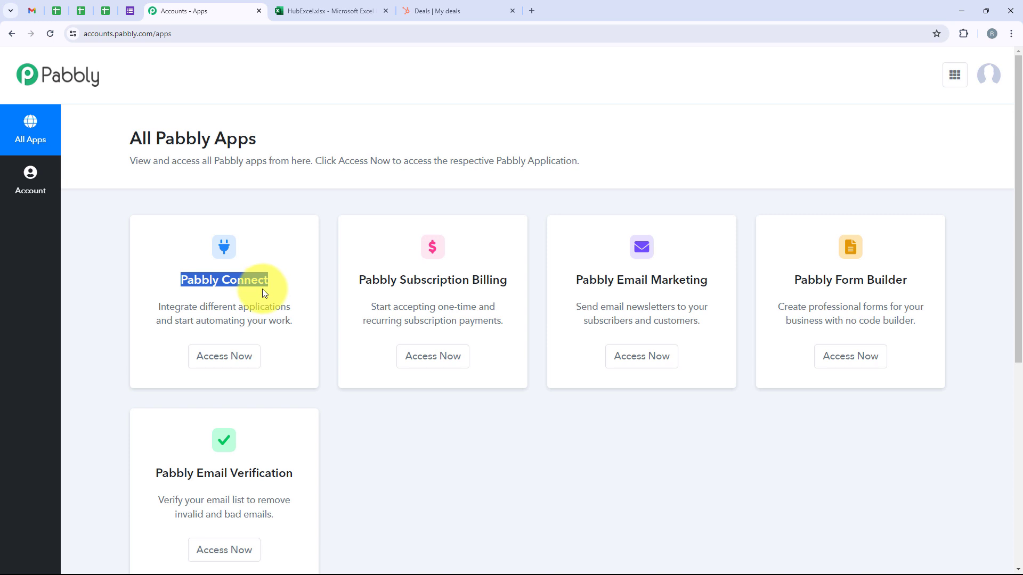
{"action": "left_click", "coordinate": [234, 370]}
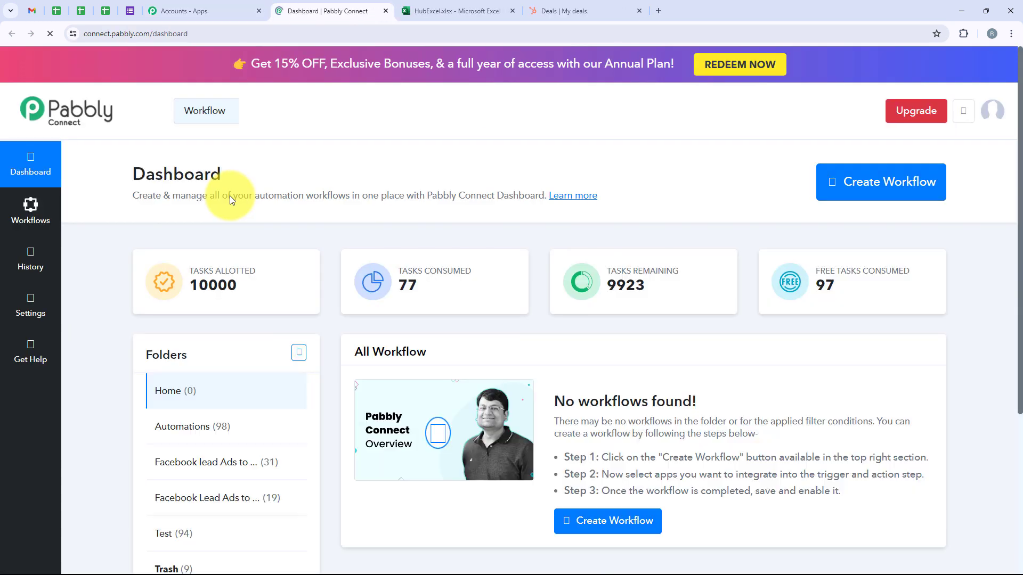
{"action": "left_click_drag", "start_coordinate": [135, 173], "coordinate": [211, 162]}
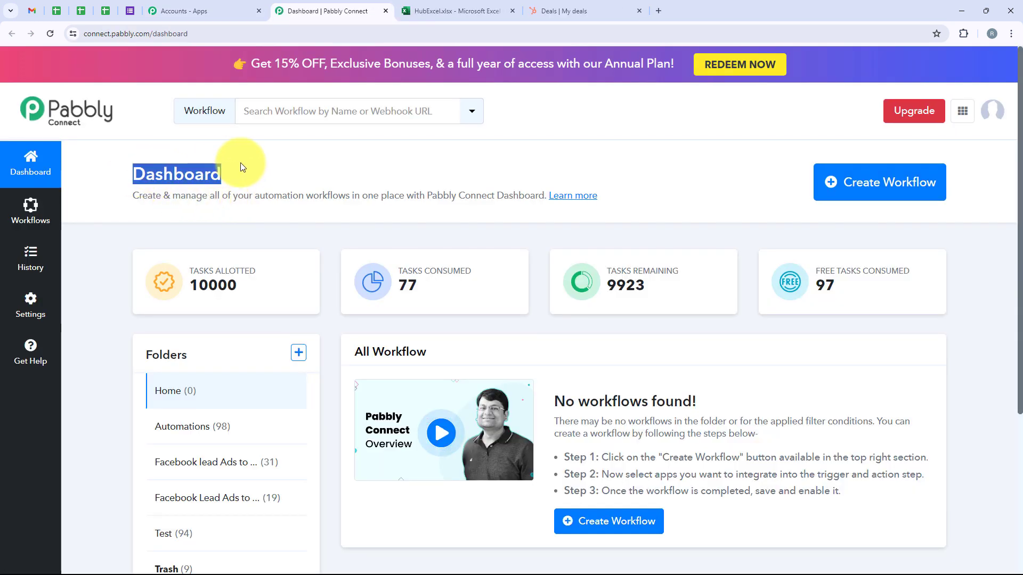
Step: Create a workflow named "Add HubSpot Deal in Microsoft Excel Sheets" in the Automations folder
{"action": "left_click", "coordinate": [819, 190]}
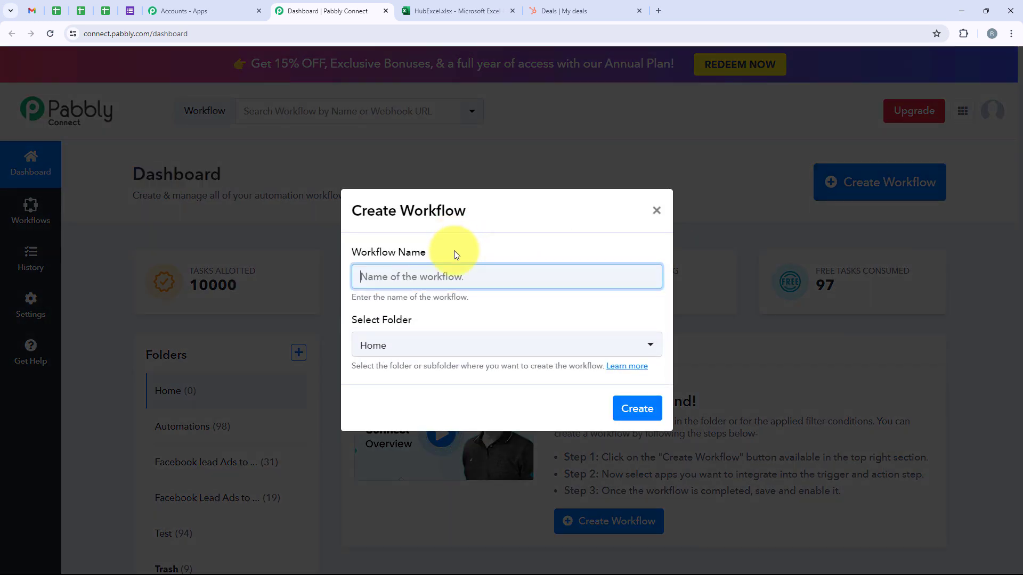
{"action": "left_click_drag", "start_coordinate": [455, 252], "coordinate": [358, 239]}
{"action": "left_click_drag", "start_coordinate": [413, 321], "coordinate": [353, 317]}
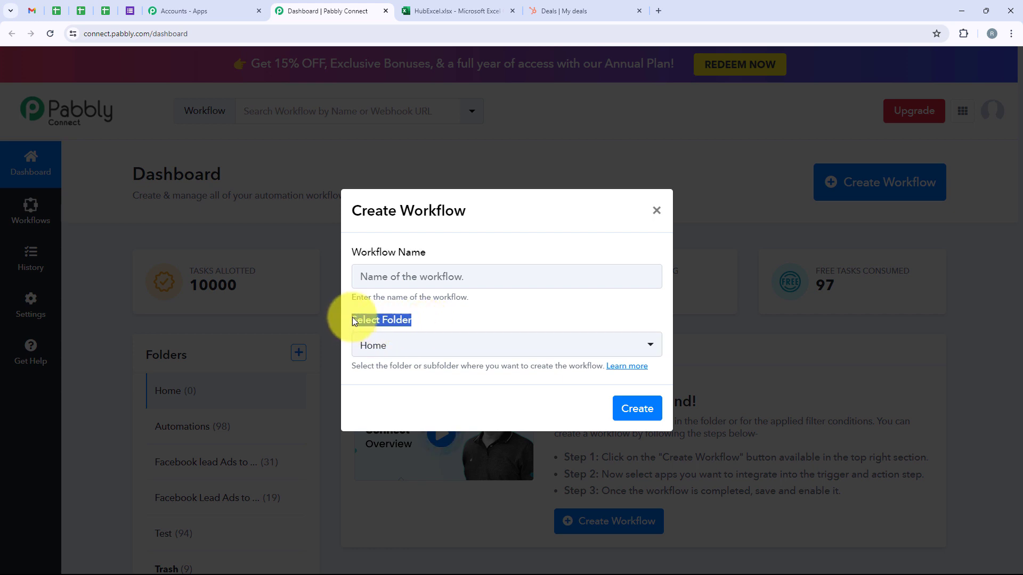
{"action": "left_click", "coordinate": [434, 345]}
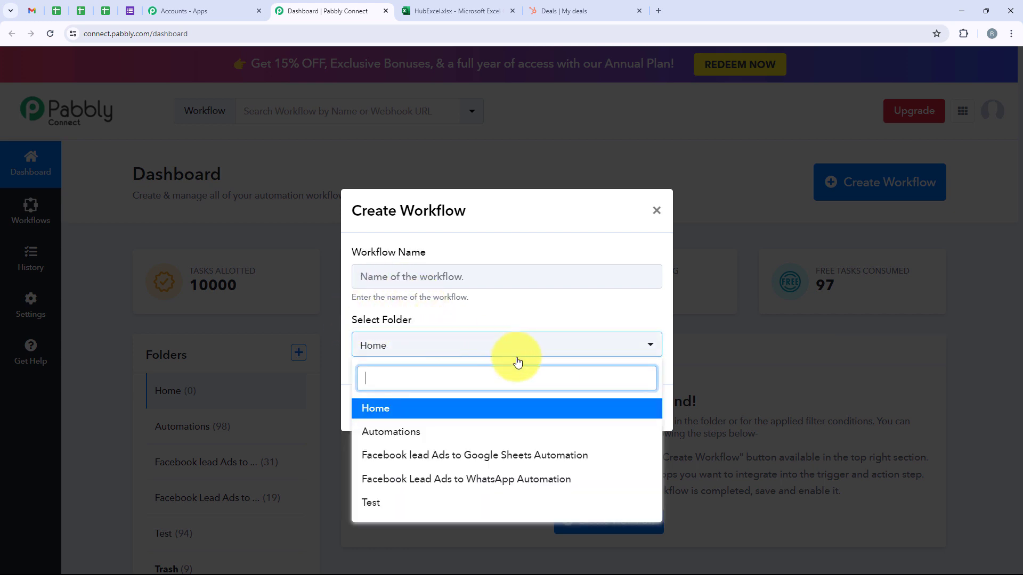
{"action": "left_click", "coordinate": [399, 434]}
{"action": "left_click", "coordinate": [407, 286]}
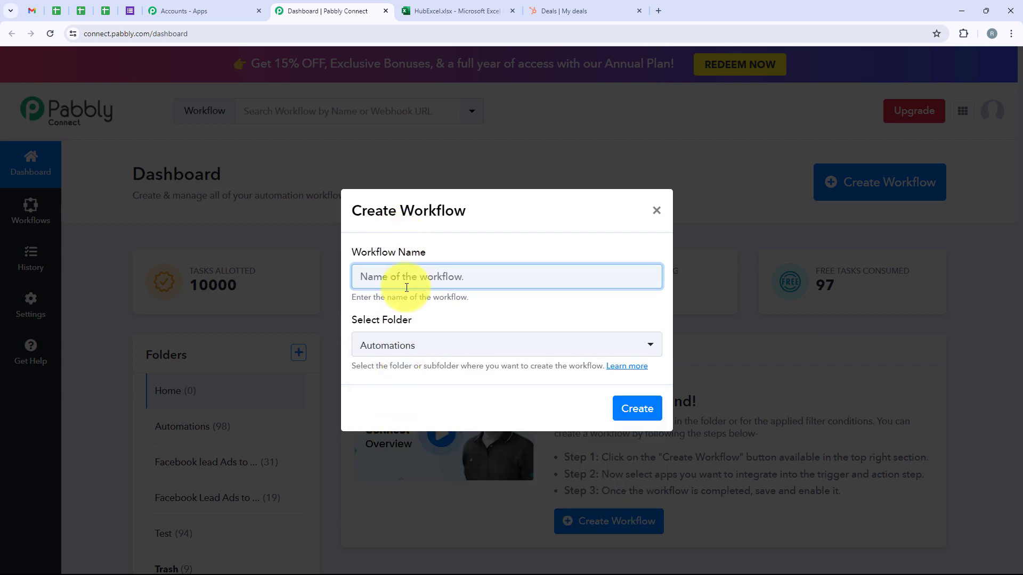
{"action": "type", "text": "Add HubSpot Deal in Microsoft Excel Sheets"}
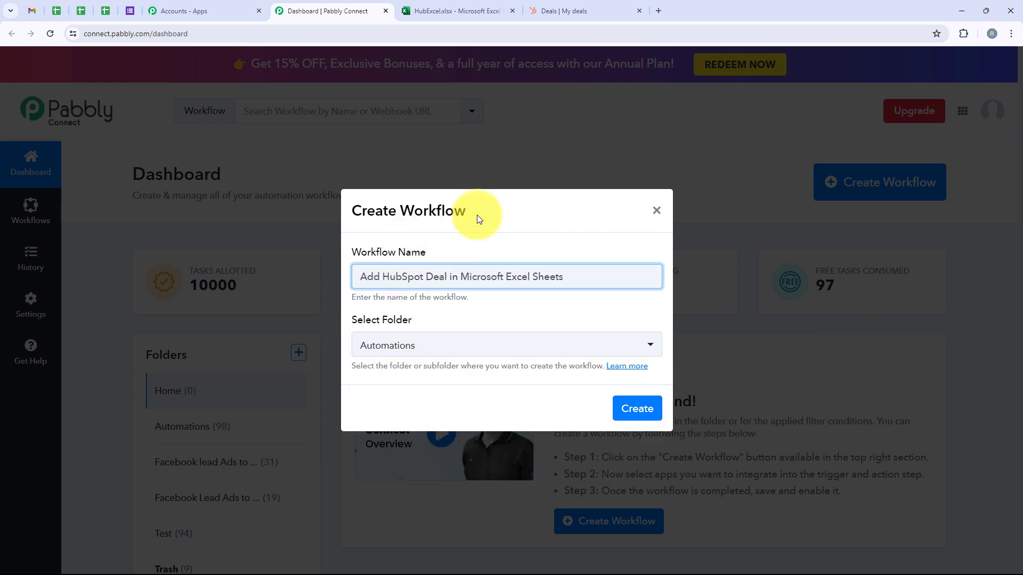
{"action": "left_click", "coordinate": [616, 405]}
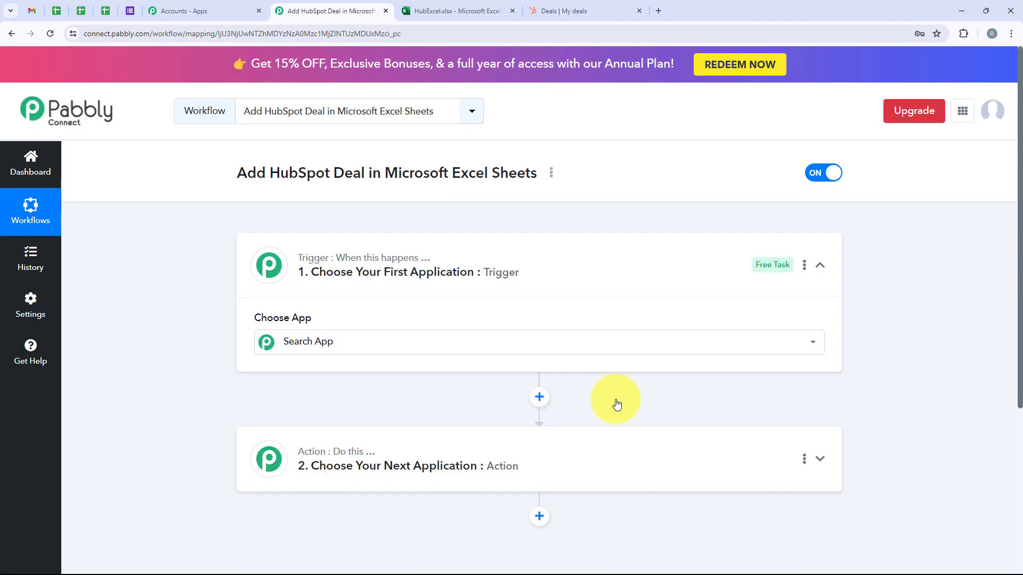
Step: Search for HubSpot CRM and choose it as the workflow's trigger application
{"action": "left_click", "coordinate": [578, 259]}
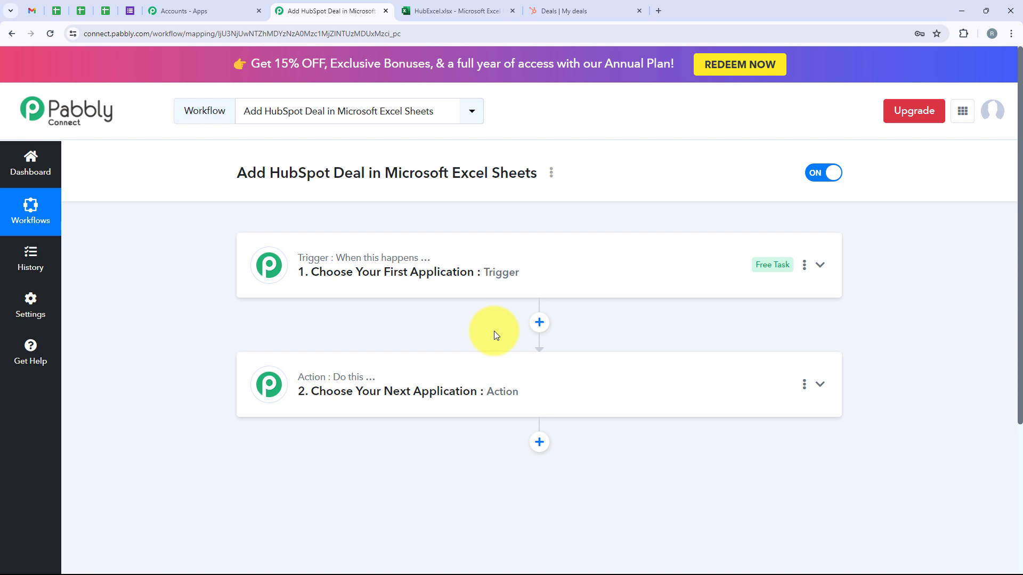
{"action": "left_click", "coordinate": [529, 267]}
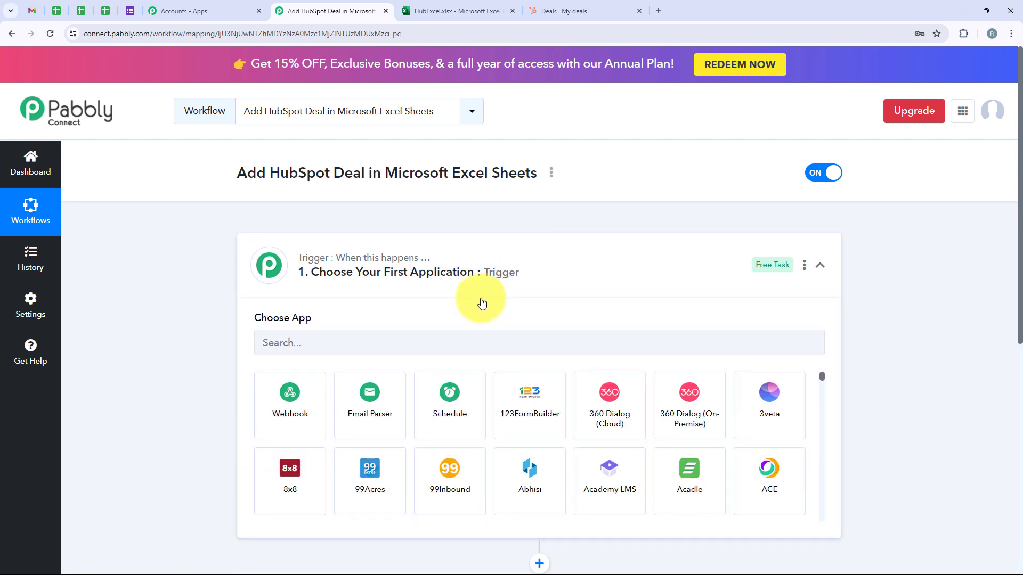
{"action": "left_click", "coordinate": [413, 333]}
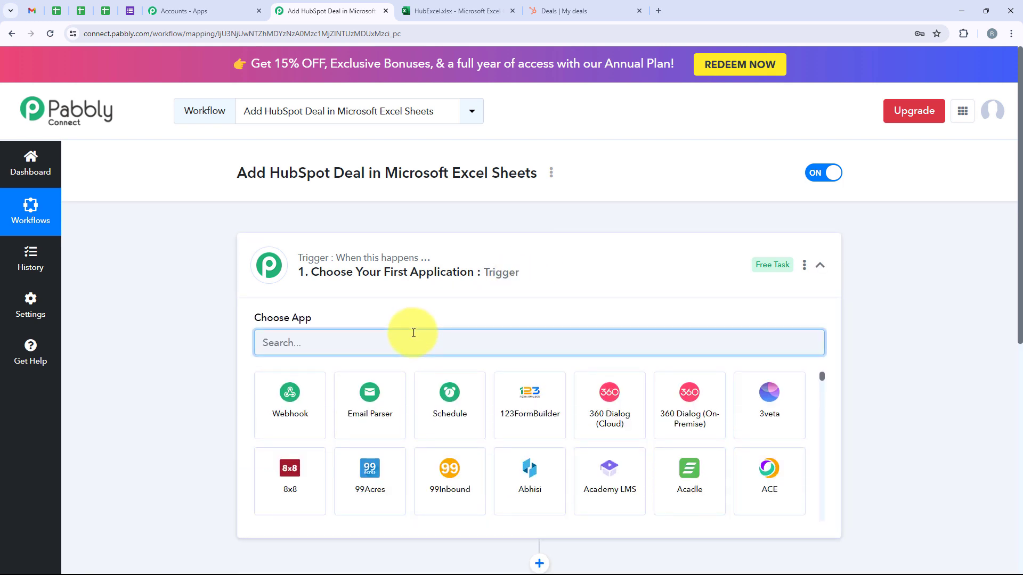
{"action": "type", "text": "Hubs"}
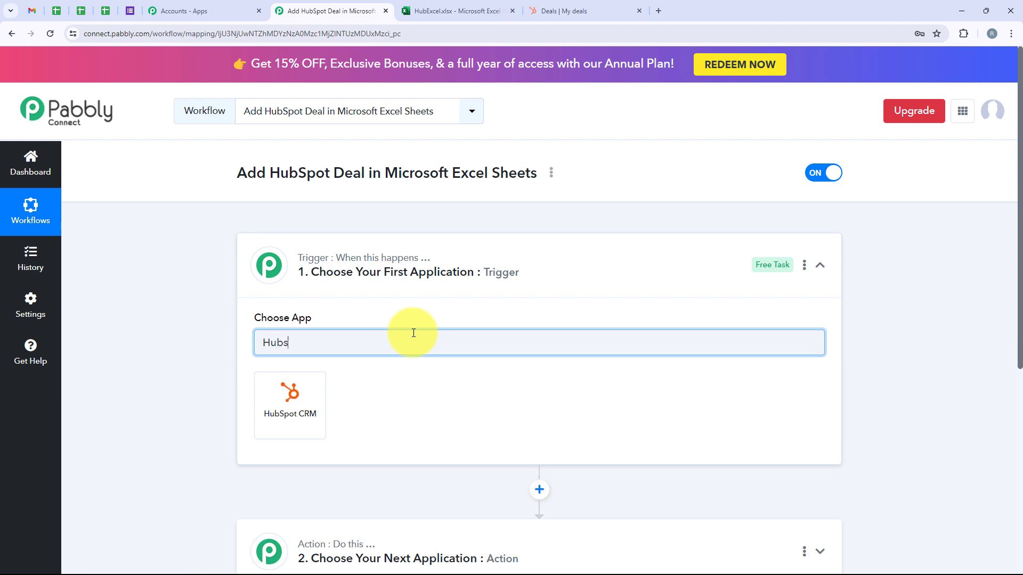
{"action": "key", "text": "BackSpace"}
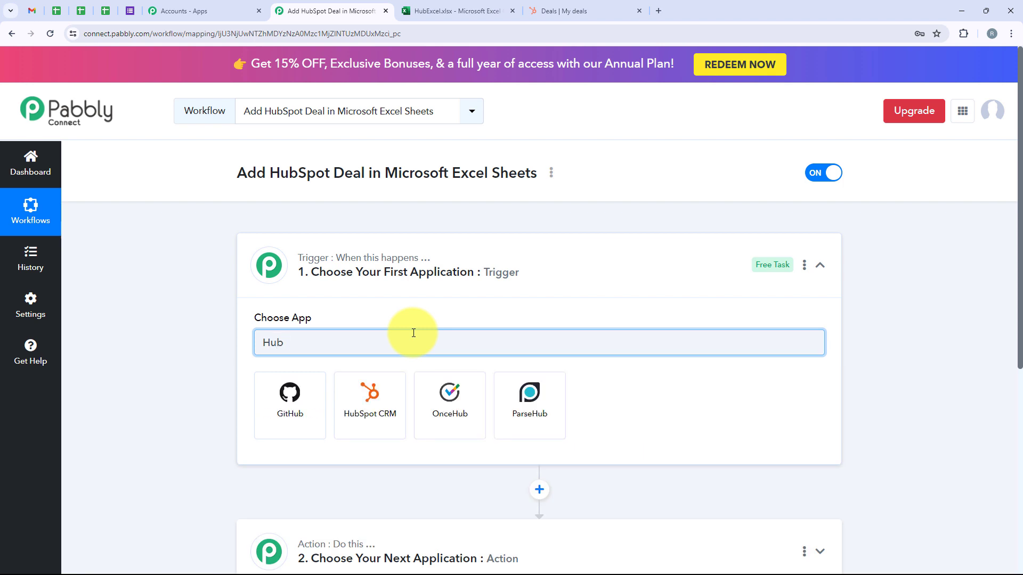
{"action": "type", "text": "S"}
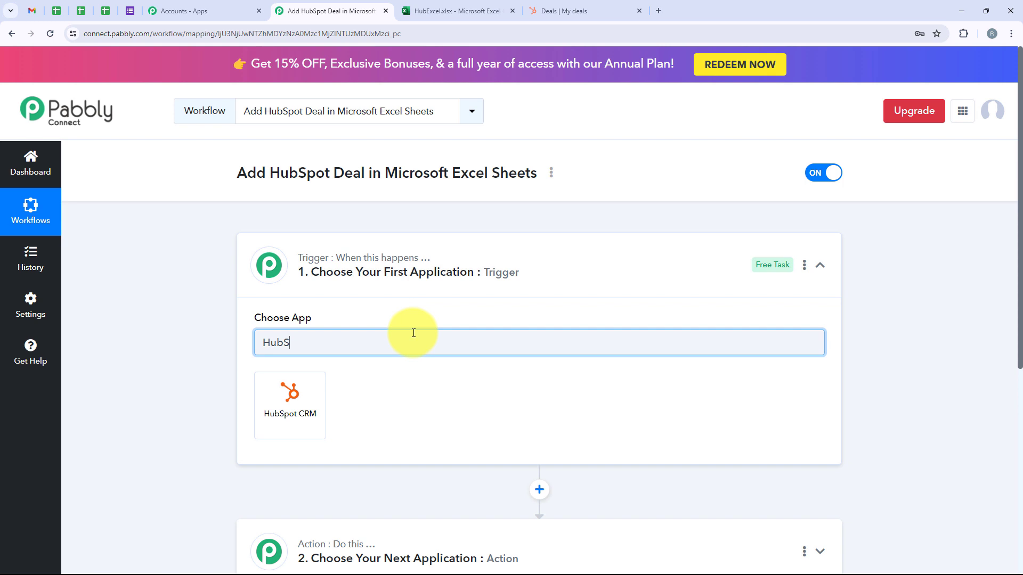
{"action": "type", "text": "pot Crm"}
{"action": "left_click", "coordinate": [271, 406]}
Step: Set the HubSpot CRM trigger event to New Deal Added
{"action": "left_click_drag", "start_coordinate": [245, 376], "coordinate": [396, 393]}
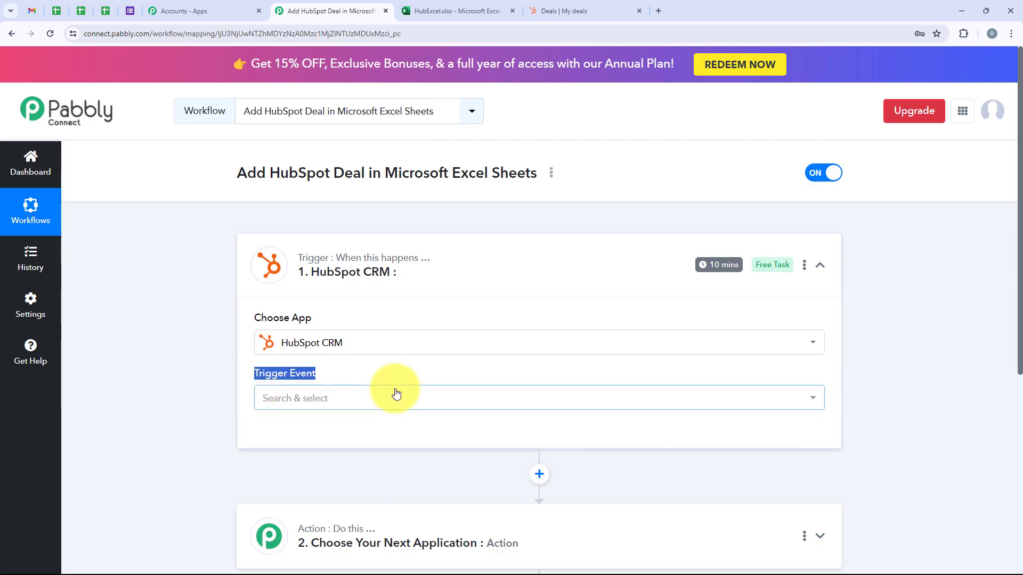
{"action": "left_click", "coordinate": [396, 395]}
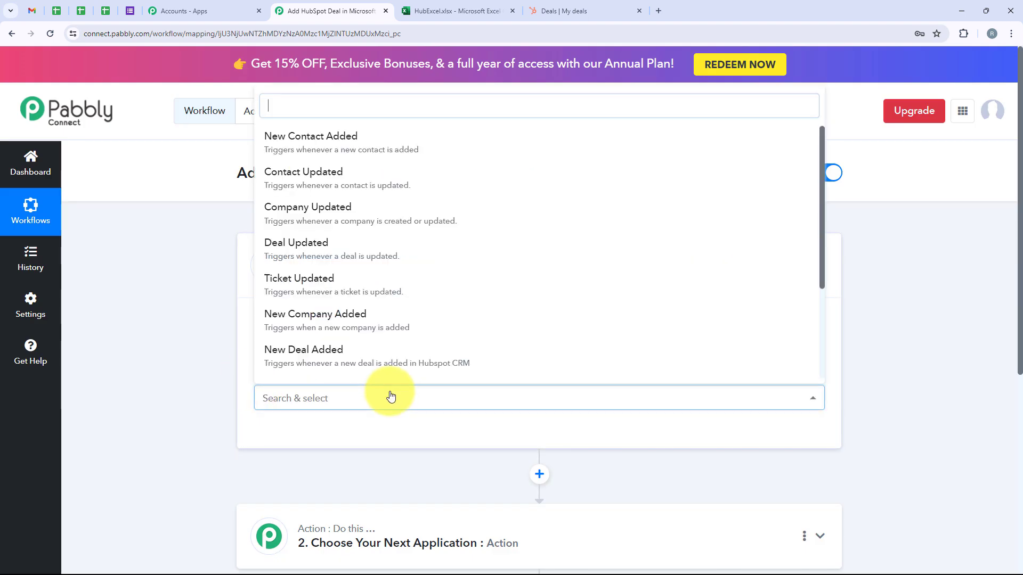
{"action": "left_click", "coordinate": [373, 353]}
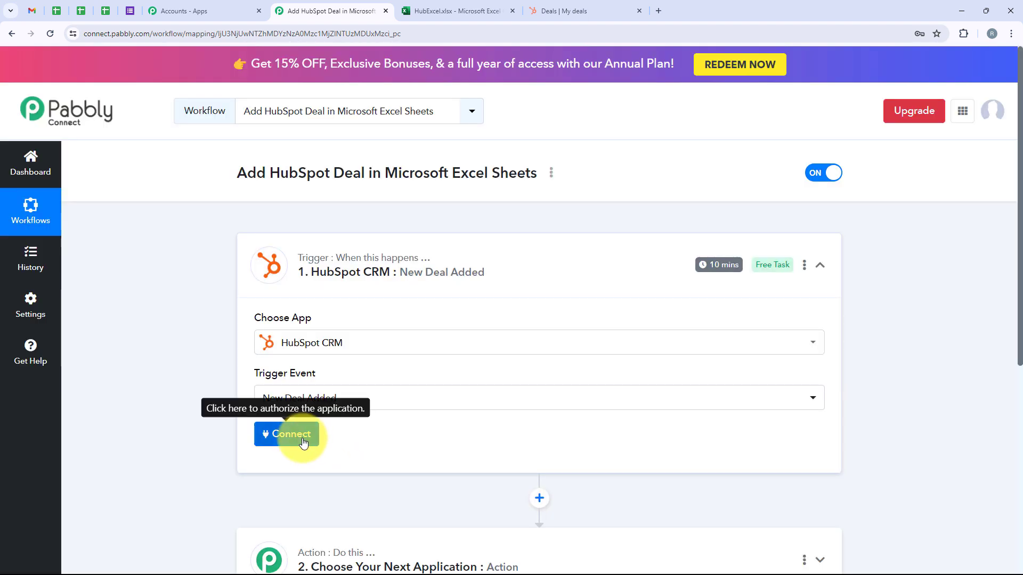
Step: Add a new HubSpot CRM connection for the trigger and authorize it with the first account offered by HubSpot
{"action": "left_click", "coordinate": [303, 441]}
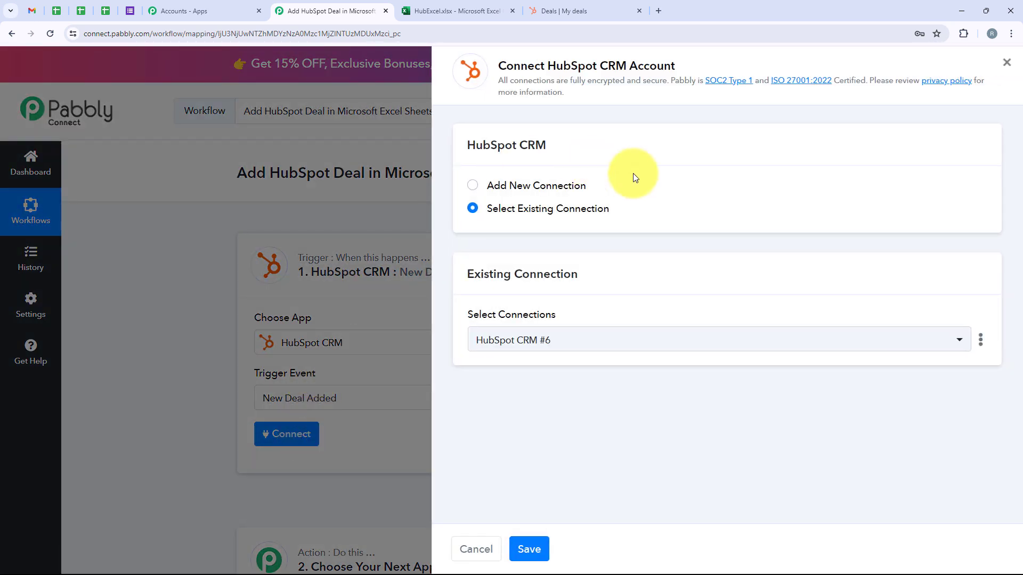
{"action": "left_click_drag", "start_coordinate": [602, 185], "coordinate": [493, 190]}
{"action": "left_click_drag", "start_coordinate": [616, 209], "coordinate": [487, 209]}
{"action": "left_click", "coordinate": [659, 203]}
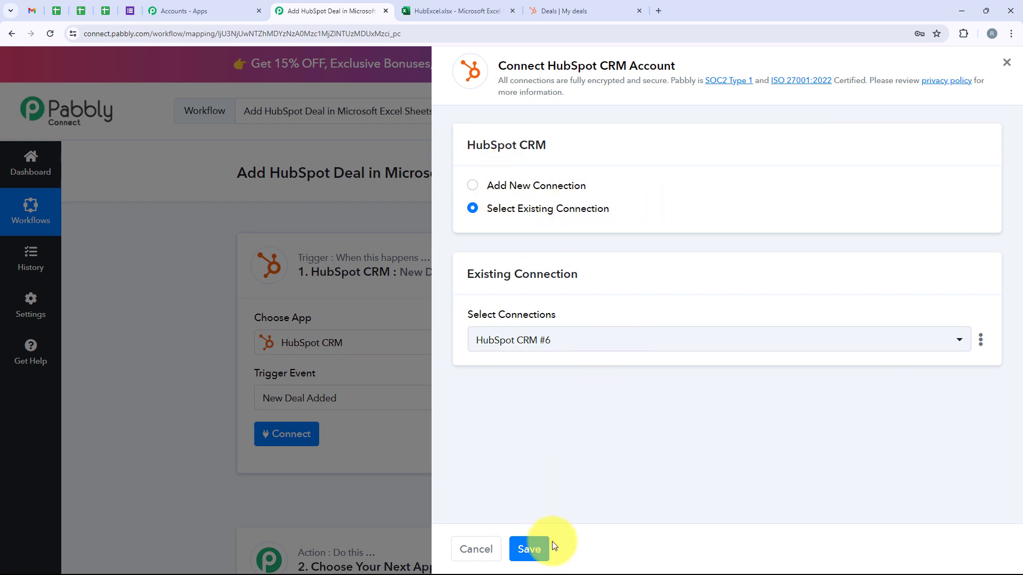
{"action": "left_click", "coordinate": [537, 185]}
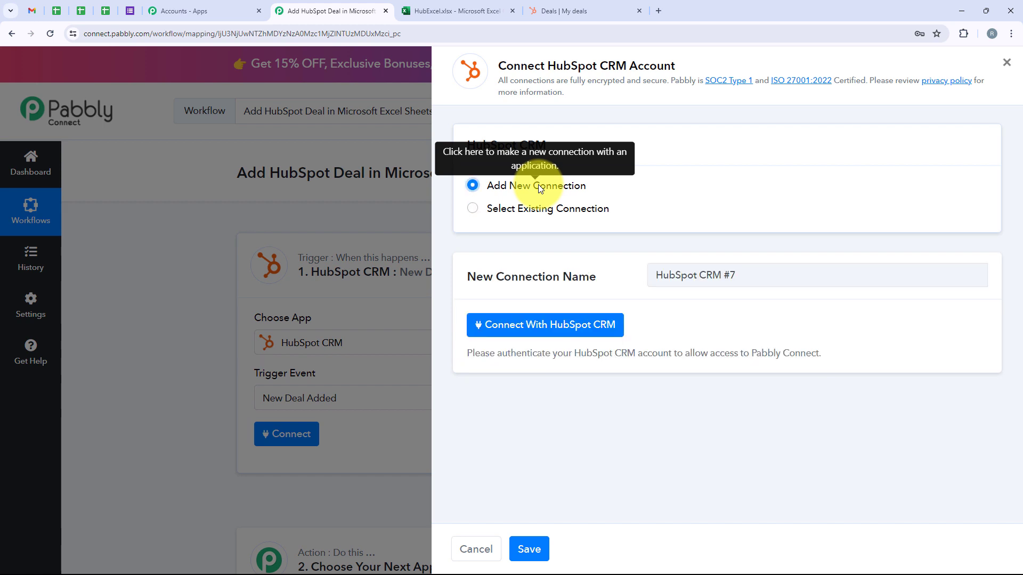
{"action": "left_click", "coordinate": [590, 330]}
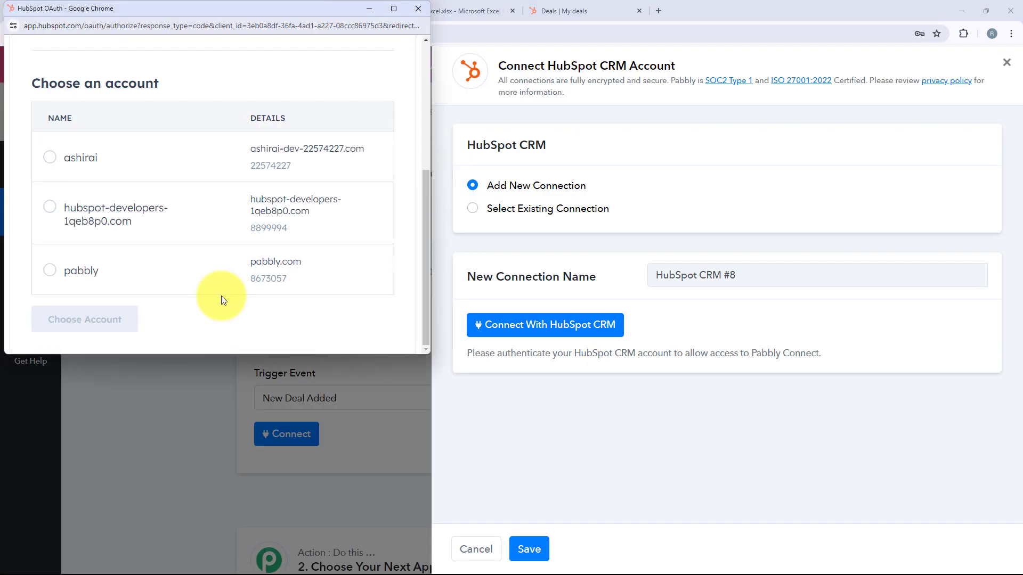
{"action": "left_click", "coordinate": [52, 168]}
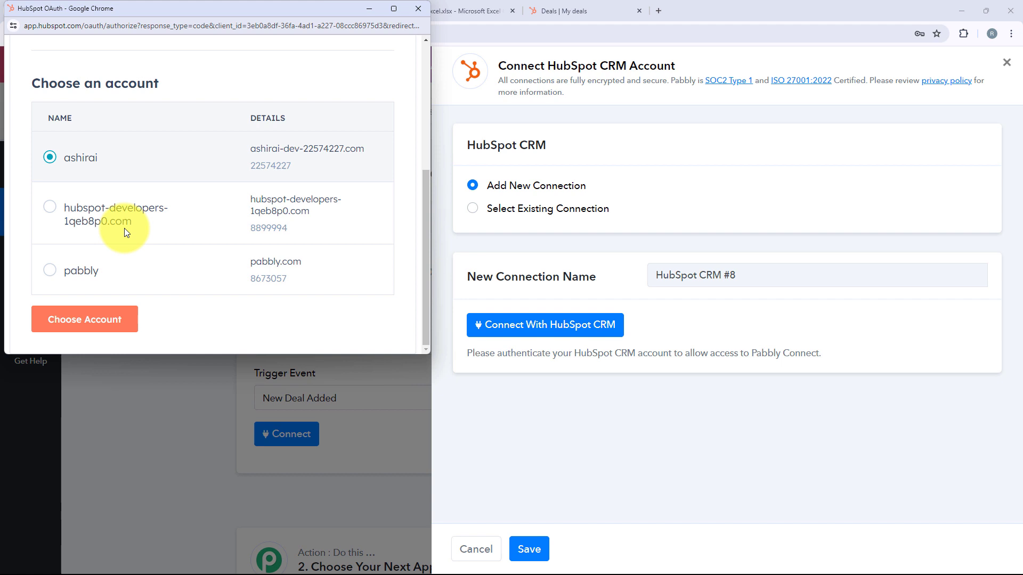
{"action": "left_click", "coordinate": [124, 326]}
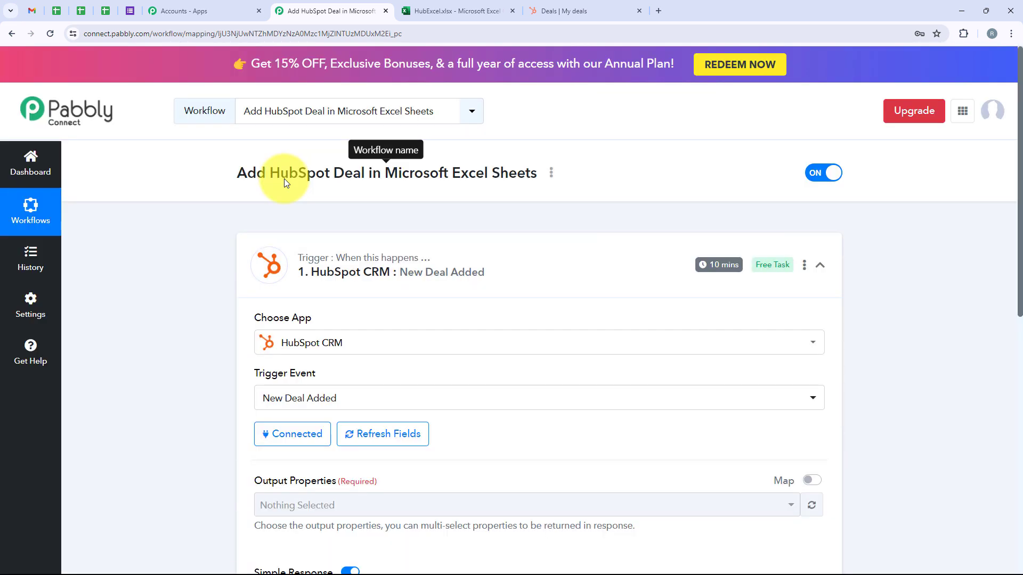
Step: Search the trigger's output properties for Deal Name and select it
{"action": "scroll", "coordinate": [290, 276], "scroll_direction": "down", "scroll_amount": 3}
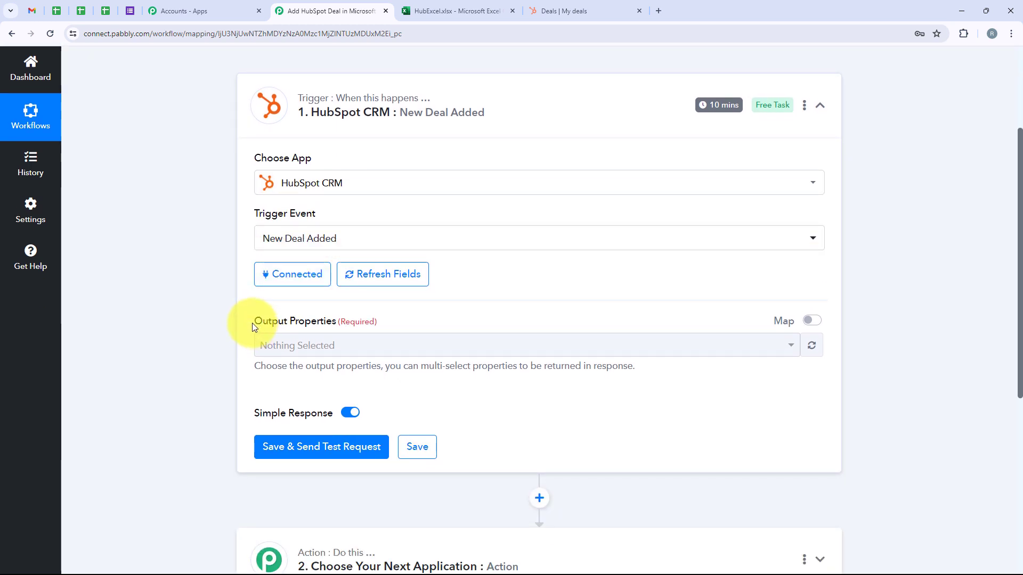
{"action": "left_click_drag", "start_coordinate": [272, 325], "coordinate": [317, 330]}
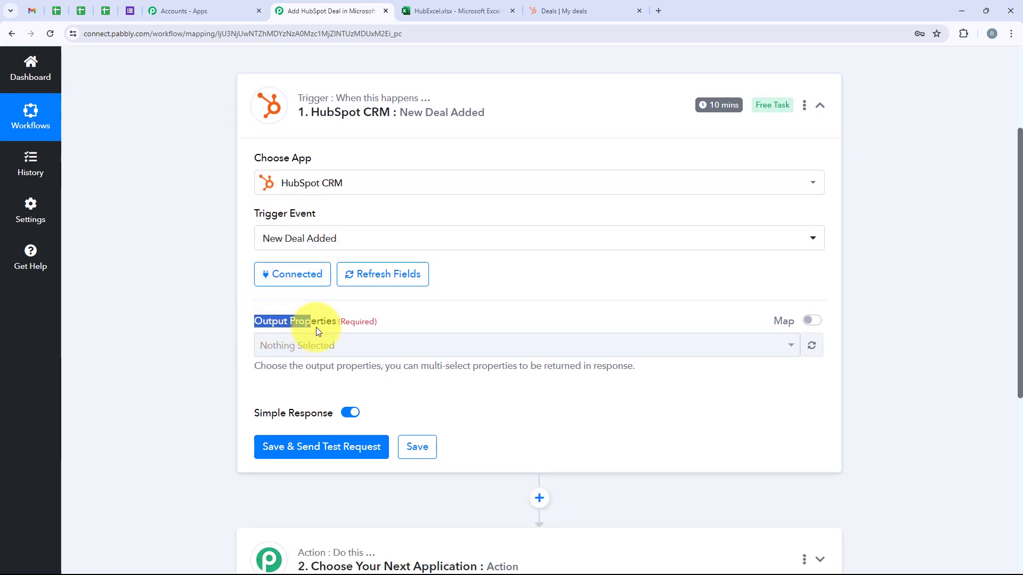
{"action": "left_click", "coordinate": [335, 351]}
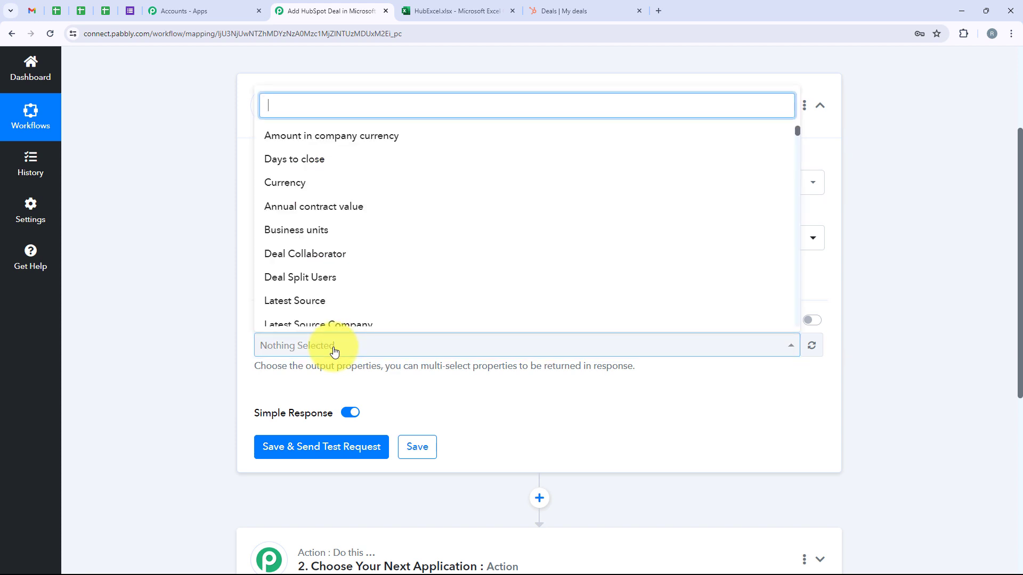
{"action": "type", "text": "De"}
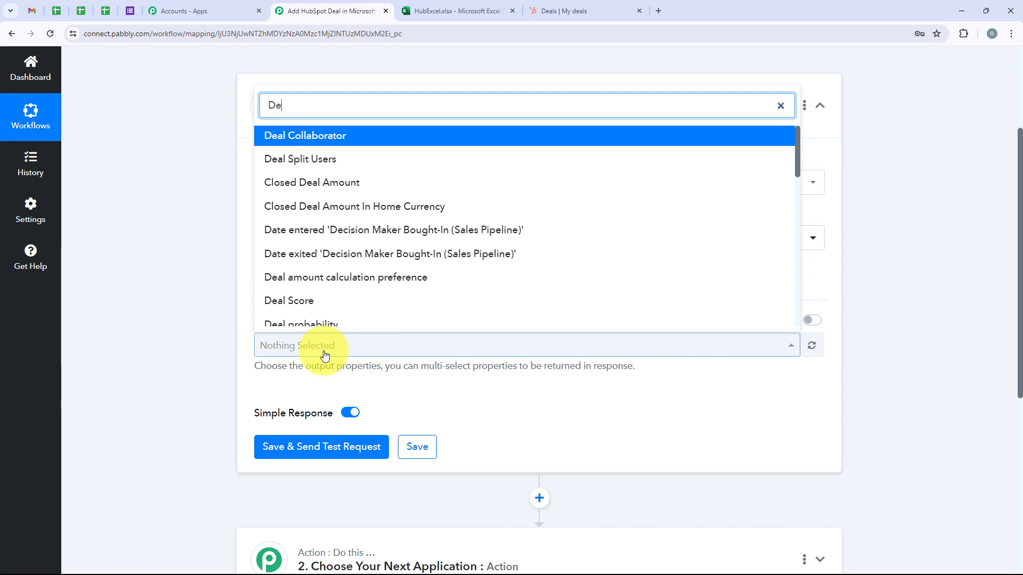
{"action": "type", "text": "al Na"}
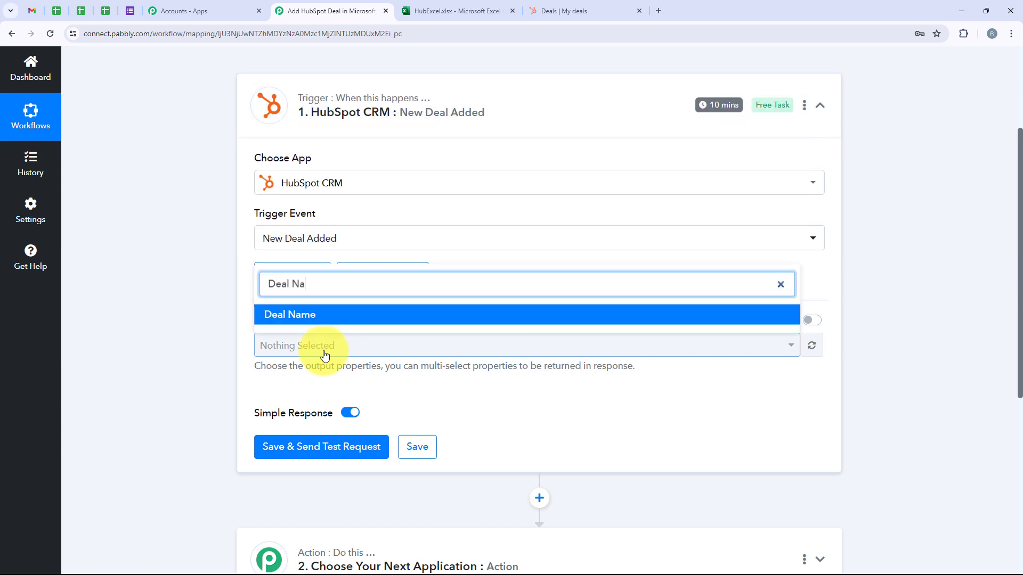
{"action": "left_click", "coordinate": [321, 318]}
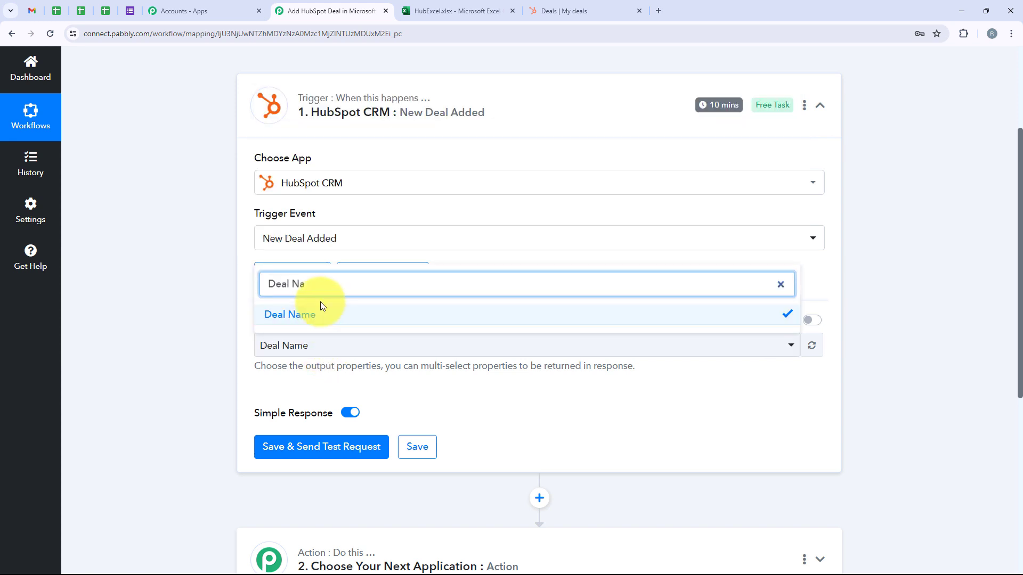
{"action": "left_click", "coordinate": [244, 302]}
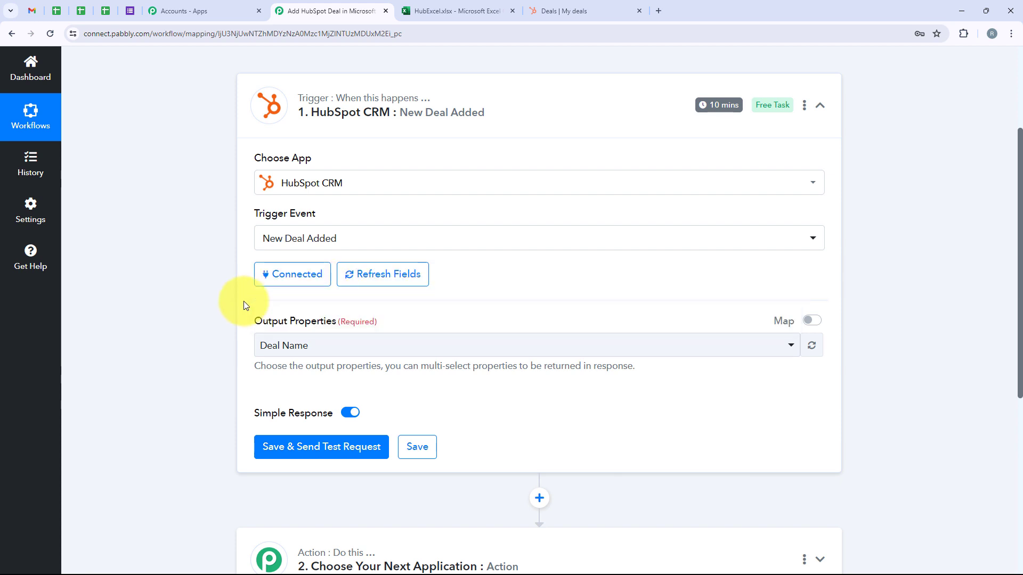
Step: Add Priority and Close Date to the HubSpot trigger's output properties
{"action": "left_click", "coordinate": [284, 345]}
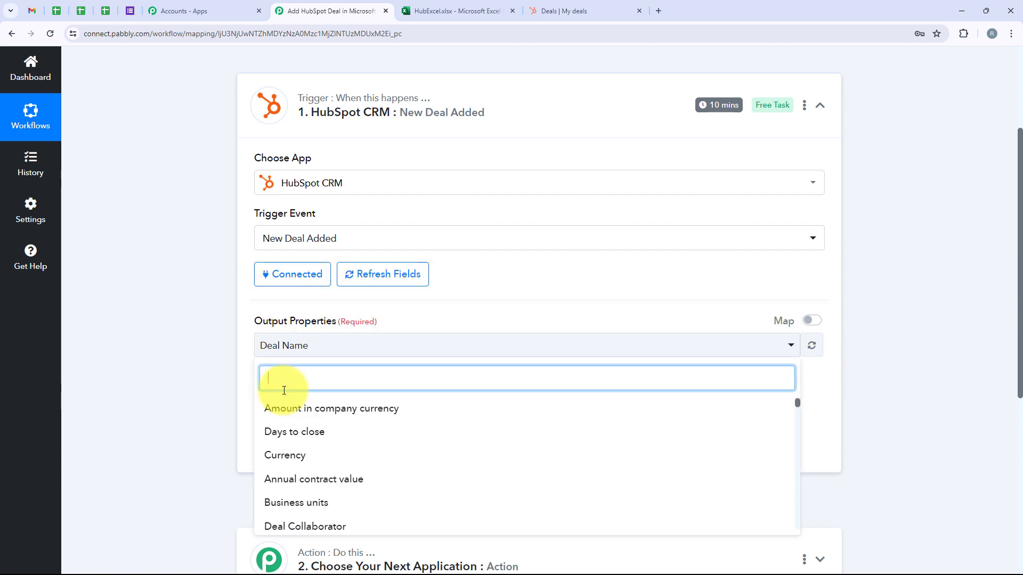
{"action": "type", "text": "pri"}
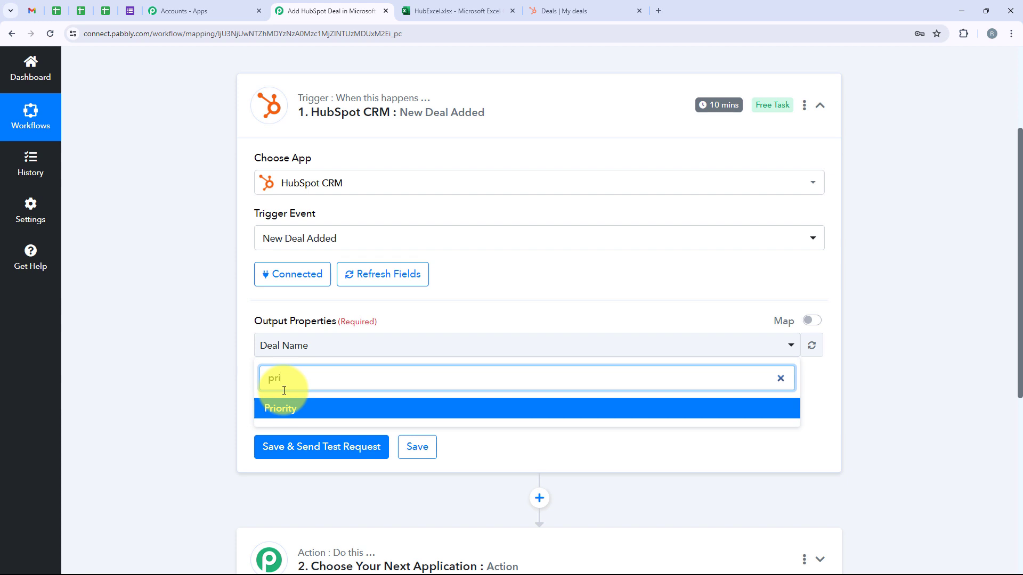
{"action": "left_click", "coordinate": [280, 408]}
{"action": "double_click", "coordinate": [269, 376]}
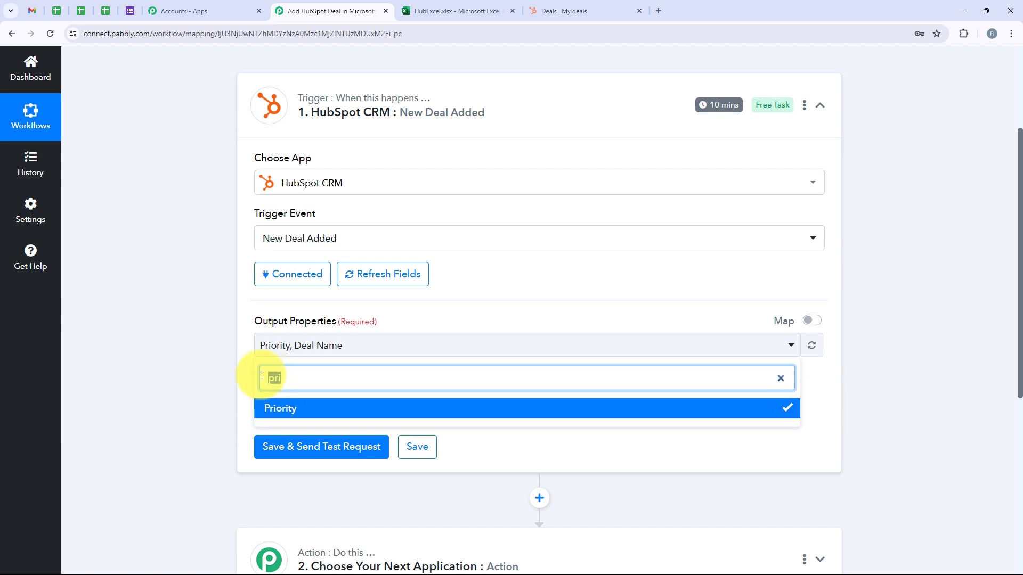
{"action": "type", "text": "Clos"}
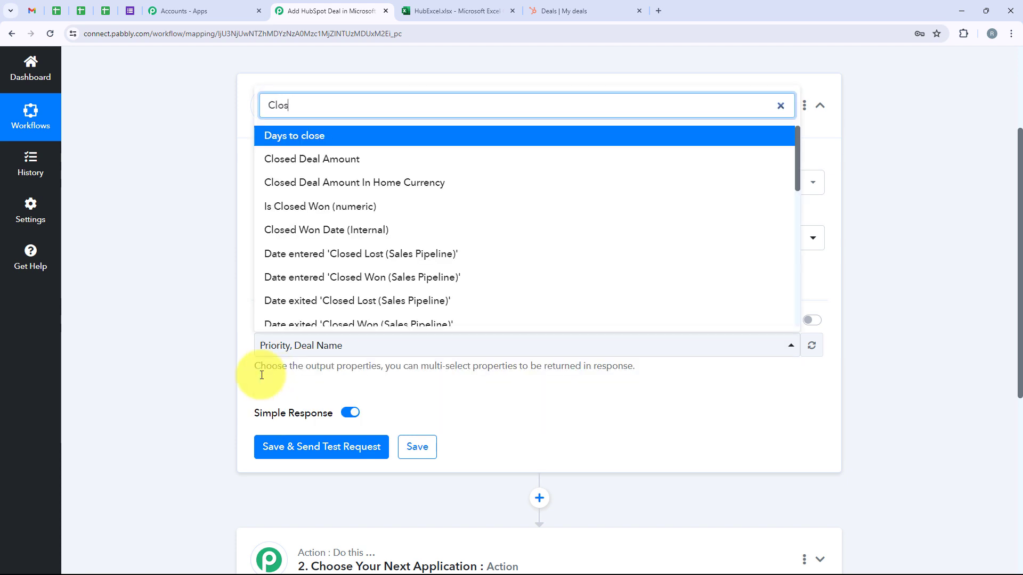
{"action": "type", "text": "e date"}
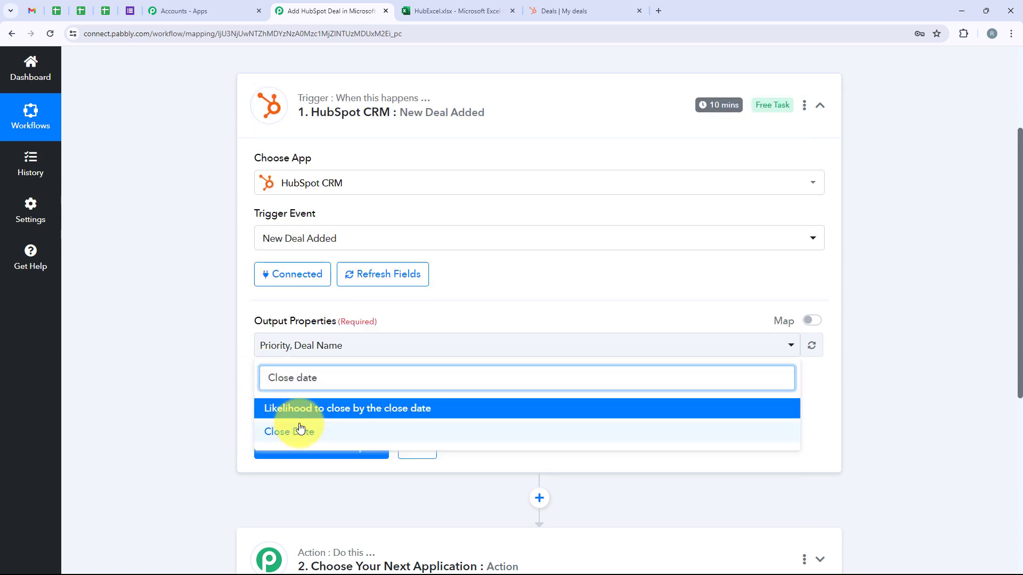
{"action": "left_click", "coordinate": [271, 431]}
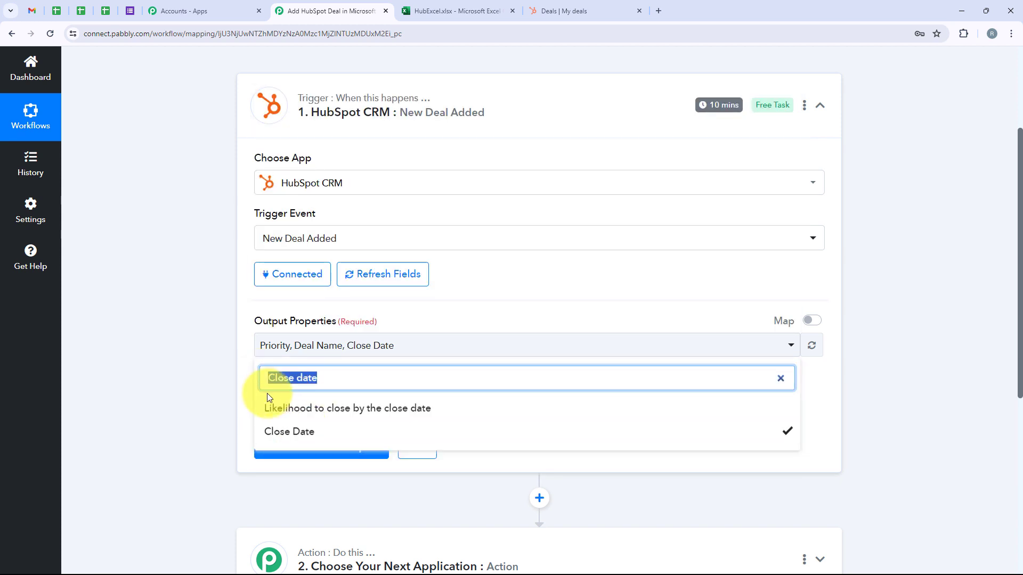
{"action": "left_click", "coordinate": [267, 393]}
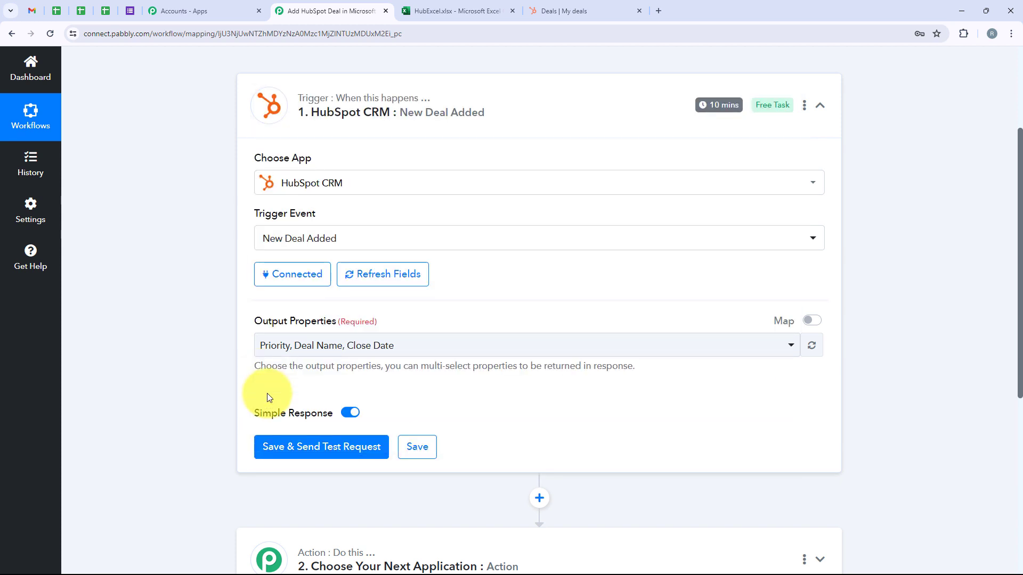
Step: Add Create Date and Amount to the HubSpot trigger's output properties
{"action": "left_click", "coordinate": [381, 355]}
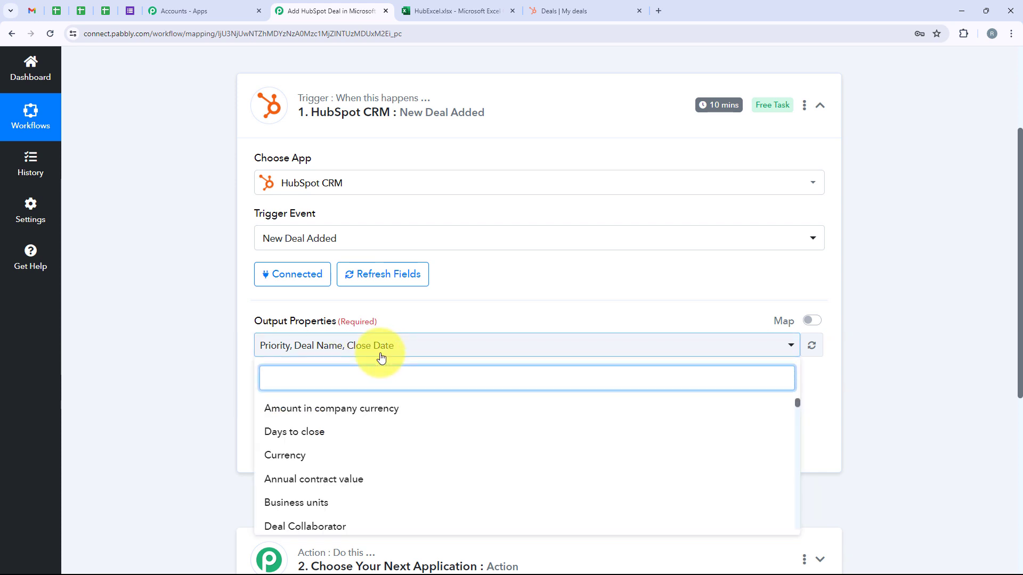
{"action": "type", "text": "crea"}
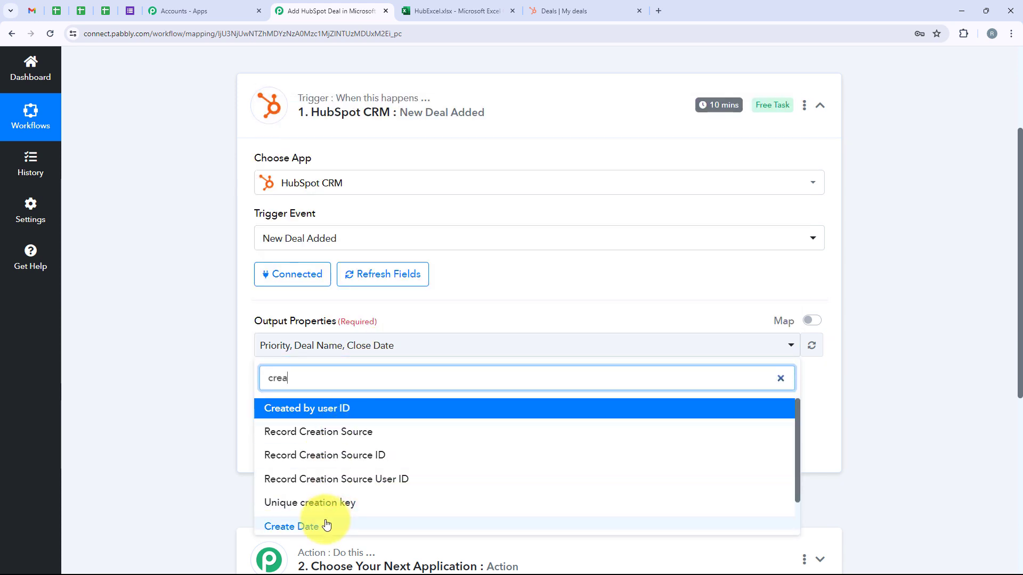
{"action": "left_click", "coordinate": [326, 526]}
{"action": "left_click_drag", "start_coordinate": [302, 381], "coordinate": [268, 385]}
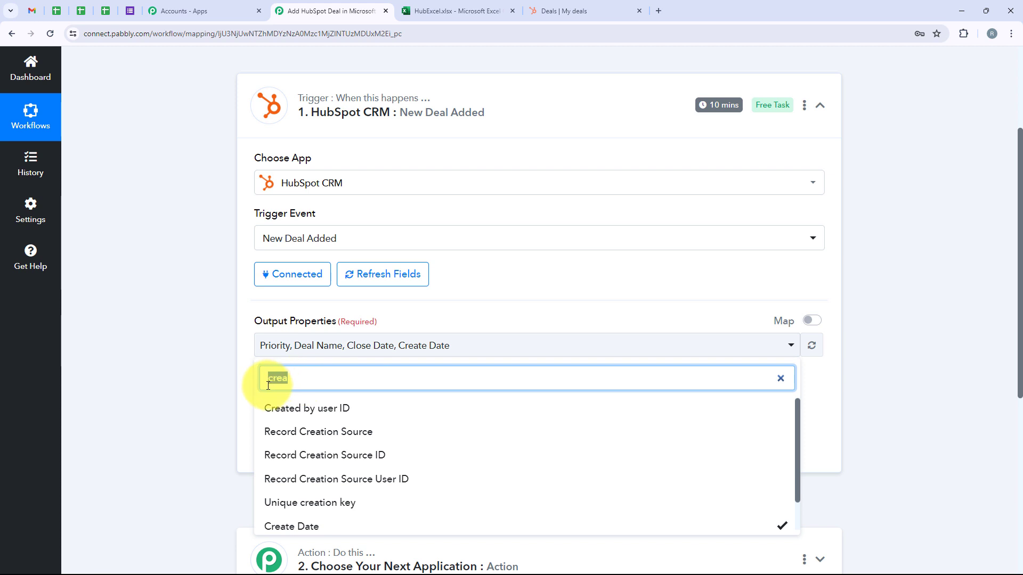
{"action": "type", "text": "Amount"}
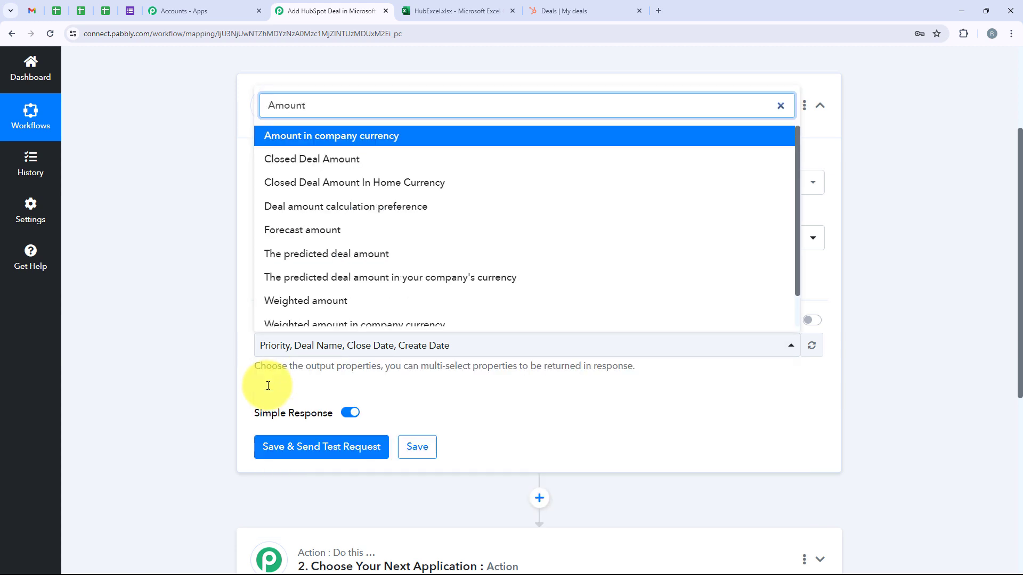
{"action": "scroll", "coordinate": [320, 212], "scroll_direction": "up", "scroll_amount": 2}
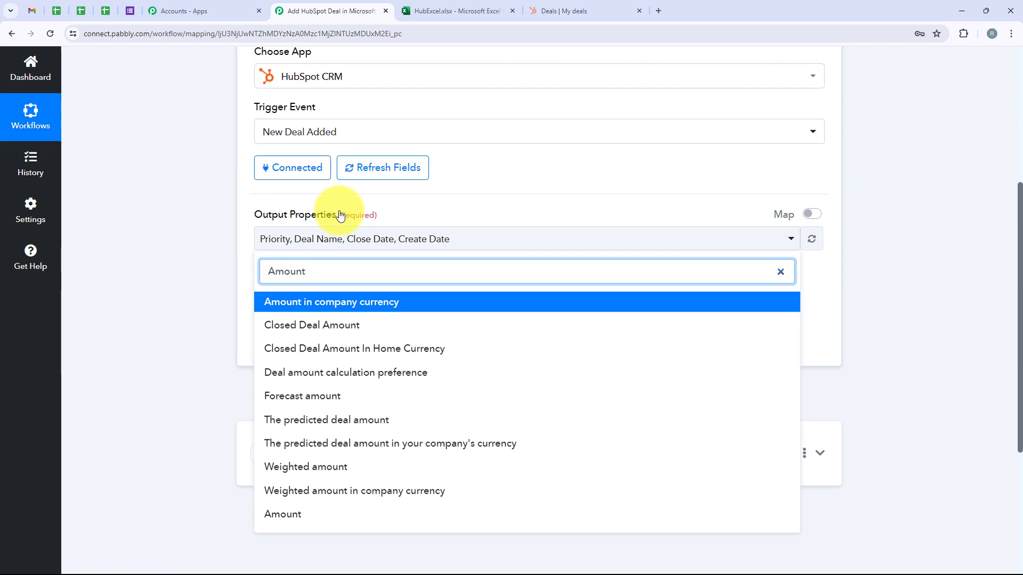
{"action": "left_click", "coordinate": [297, 528]}
{"action": "left_click", "coordinate": [153, 347]}
{"action": "scroll", "coordinate": [251, 297], "scroll_direction": "up", "scroll_amount": 1}
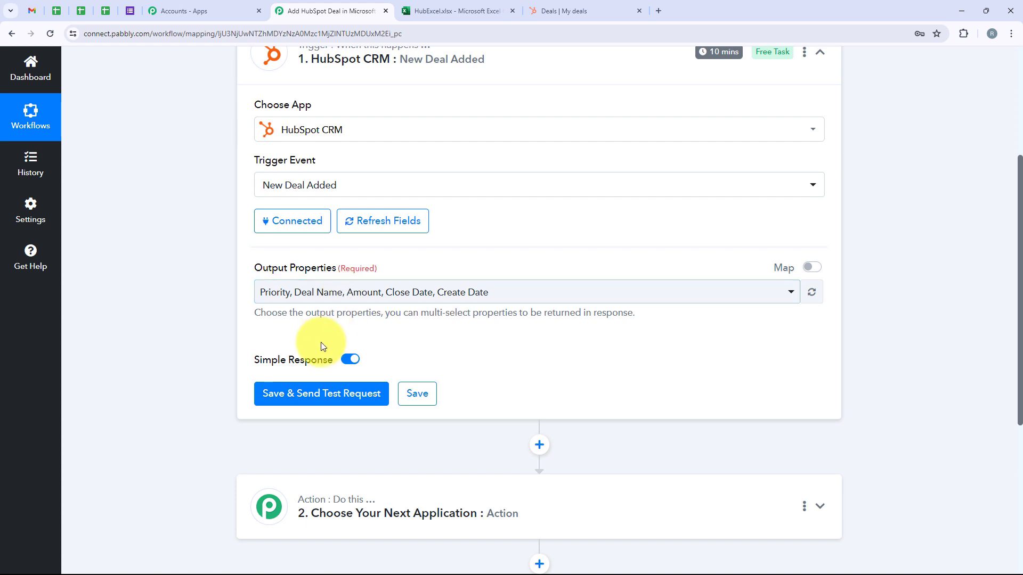
Step: Look through the other available output properties and check how often the trigger polls for new data
{"action": "left_click", "coordinate": [456, 292]}
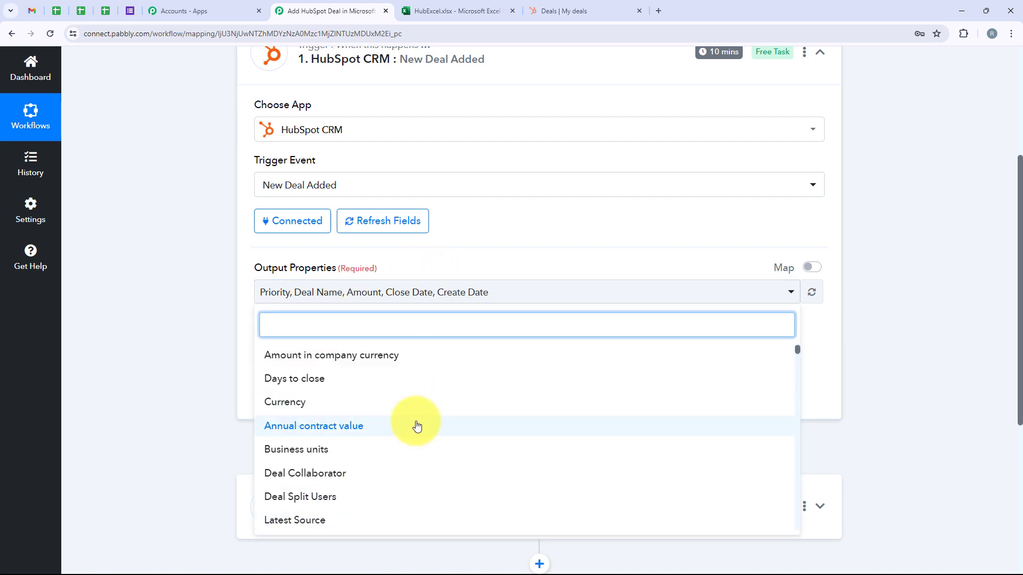
{"action": "scroll", "coordinate": [416, 425], "scroll_direction": "down", "scroll_amount": 5}
{"action": "scroll", "coordinate": [416, 425], "scroll_direction": "down", "scroll_amount": 5}
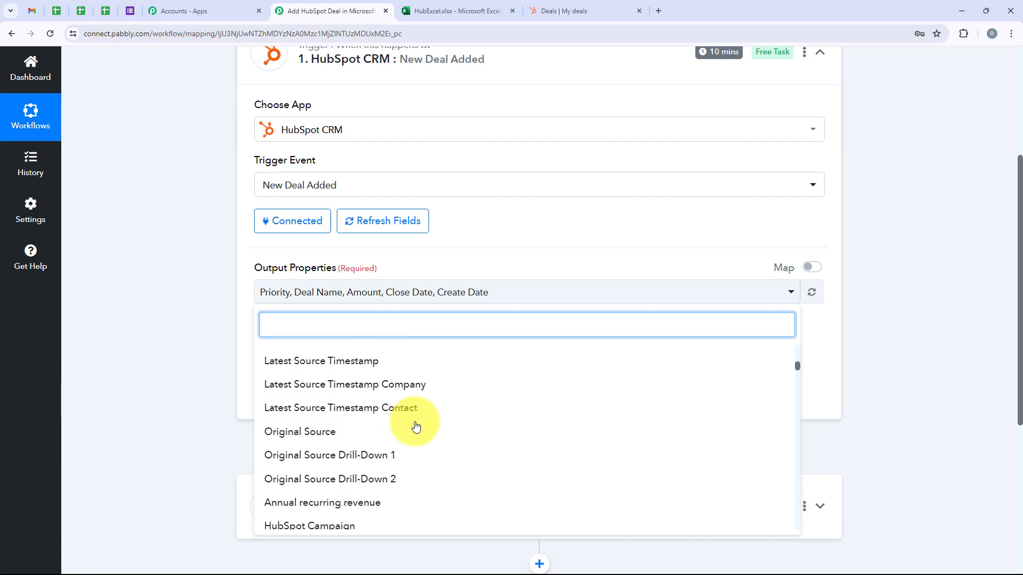
{"action": "left_click", "coordinate": [192, 347]}
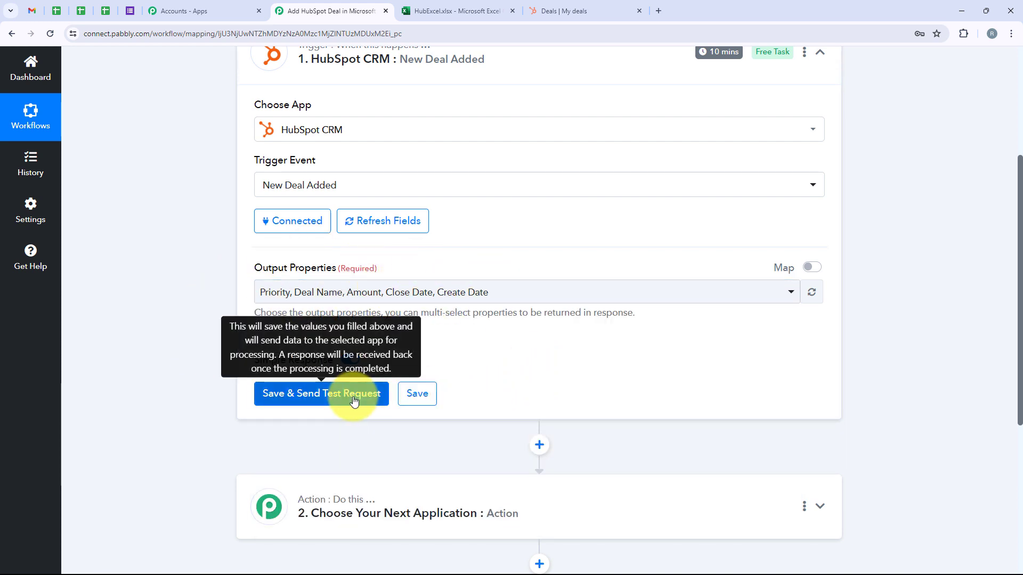
{"action": "left_click", "coordinate": [339, 291]}
{"action": "scroll", "coordinate": [339, 294], "scroll_direction": "up", "scroll_amount": 4}
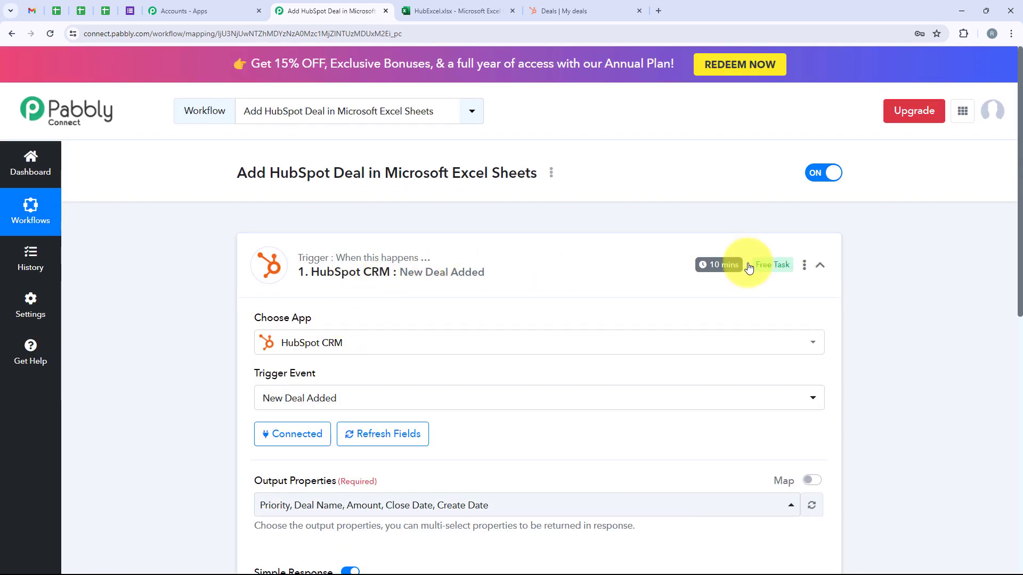
{"action": "mouse_move", "coordinate": [709, 275]}
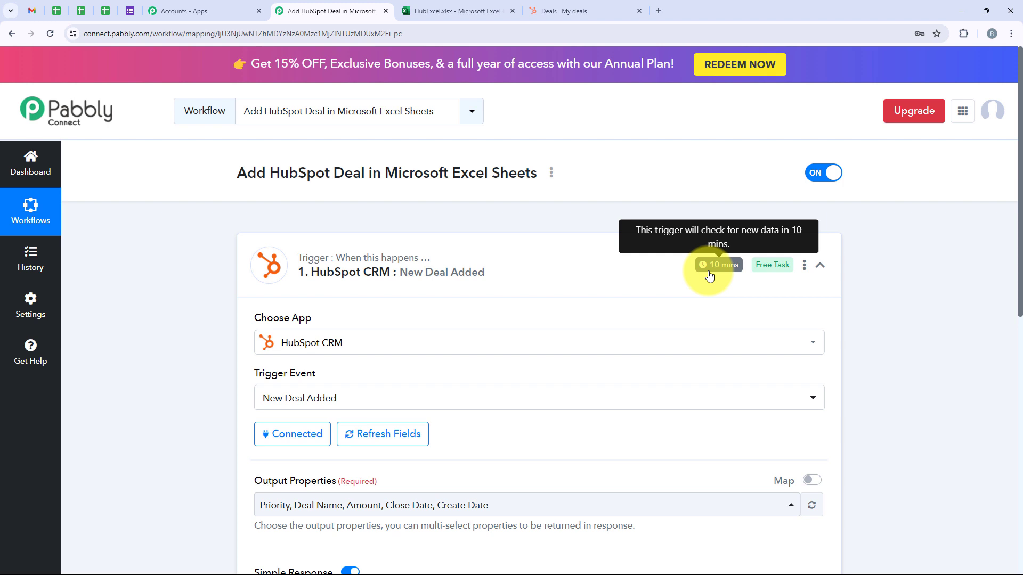
{"action": "scroll", "coordinate": [188, 366], "scroll_direction": "down", "scroll_amount": 4}
{"action": "mouse_move", "coordinate": [270, 372]}
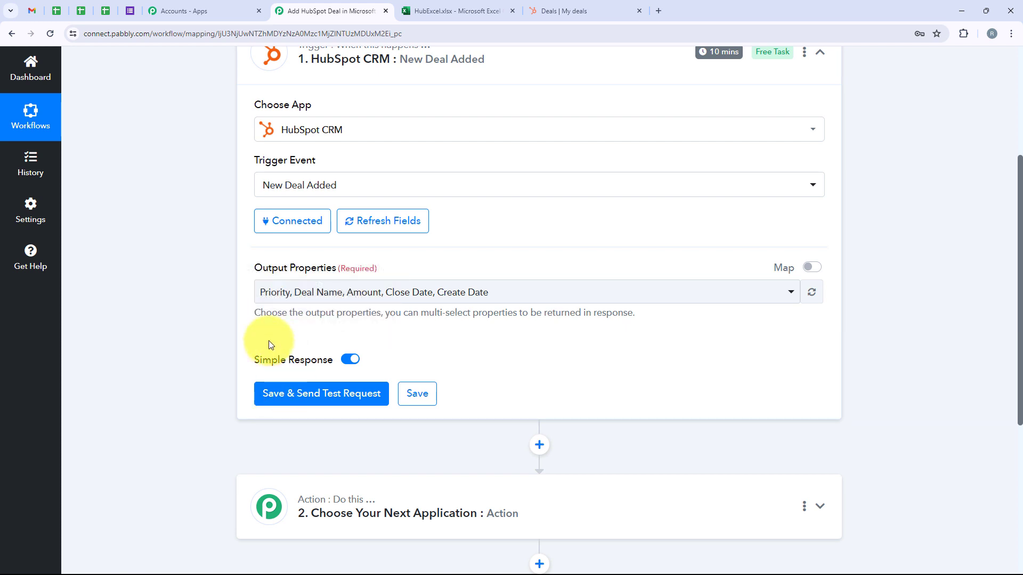
Step: Switch to the HubSpot deals list, preview Real Estate Deal and set its priority to High
{"action": "left_click", "coordinate": [563, 5]}
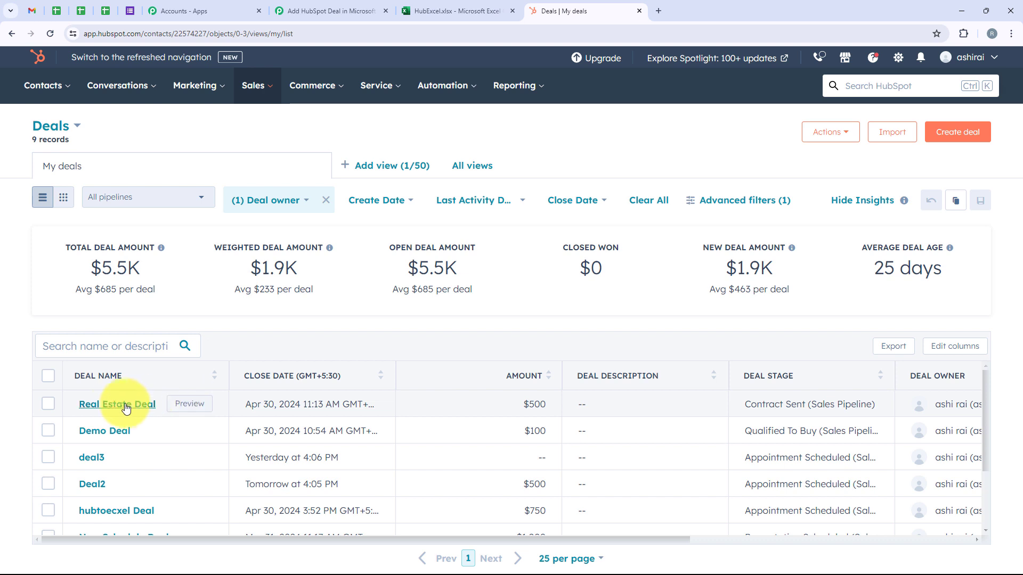
{"action": "left_click", "coordinate": [197, 404]}
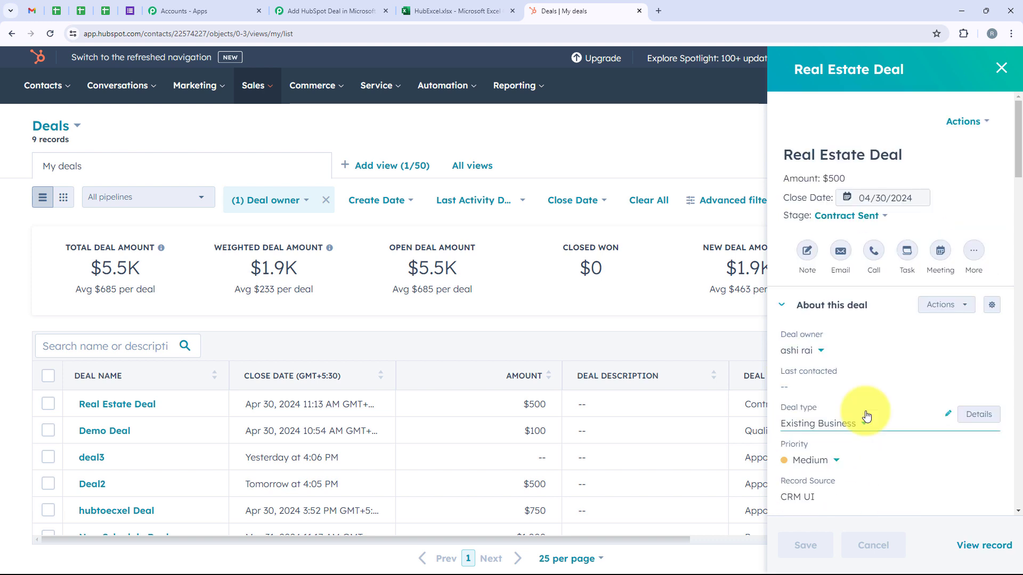
{"action": "scroll", "coordinate": [837, 413], "scroll_direction": "down", "scroll_amount": 1}
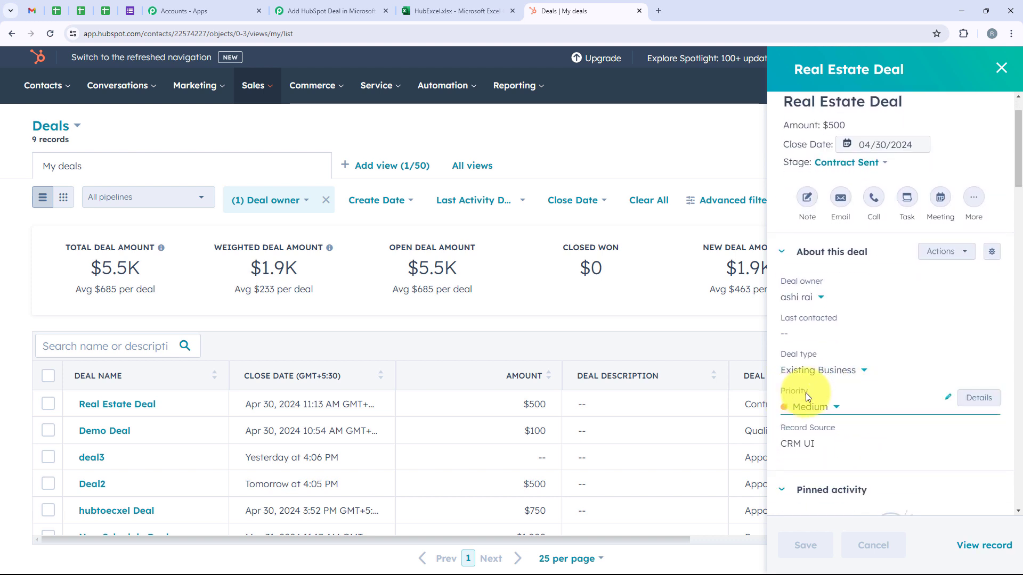
{"action": "left_click", "coordinate": [811, 407]}
{"action": "left_click", "coordinate": [835, 512]}
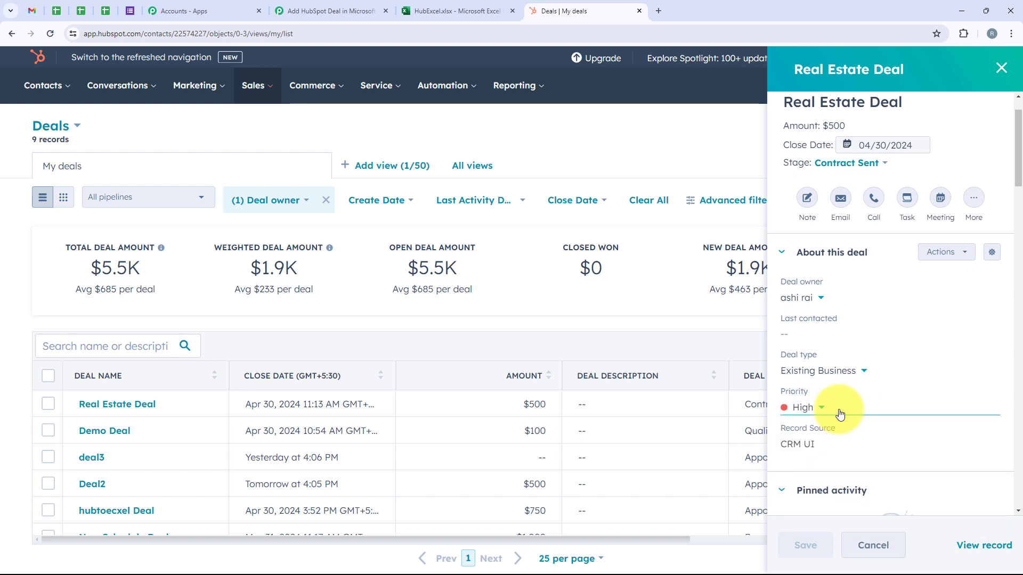
Step: Set the Real Estate Deal's close date to 05/05/2024, save the changes and close the preview
{"action": "scroll", "coordinate": [838, 320], "scroll_direction": "up", "scroll_amount": 1}
{"action": "left_click", "coordinate": [884, 197]}
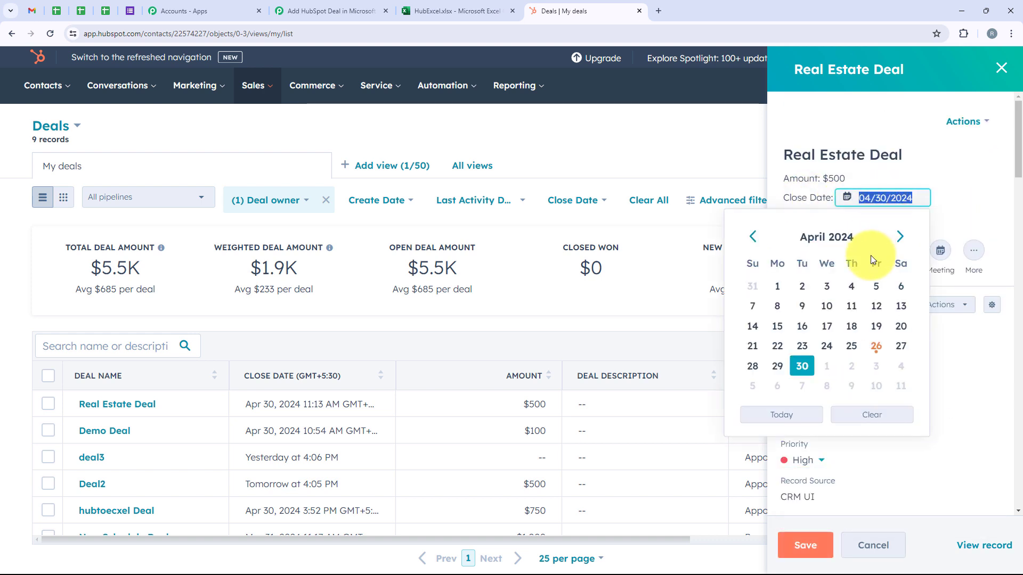
{"action": "left_click", "coordinate": [899, 237]}
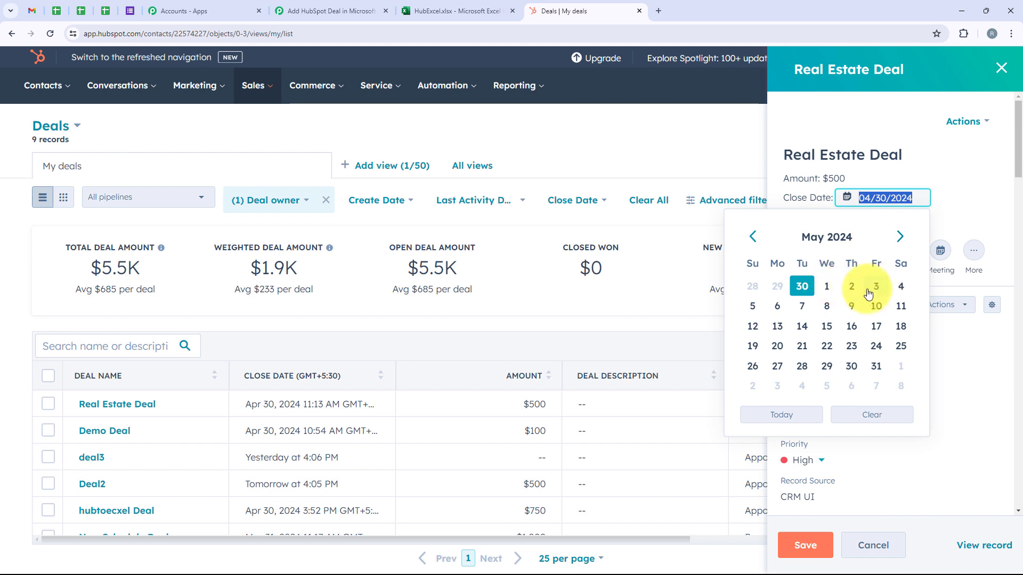
{"action": "left_click", "coordinate": [752, 306]}
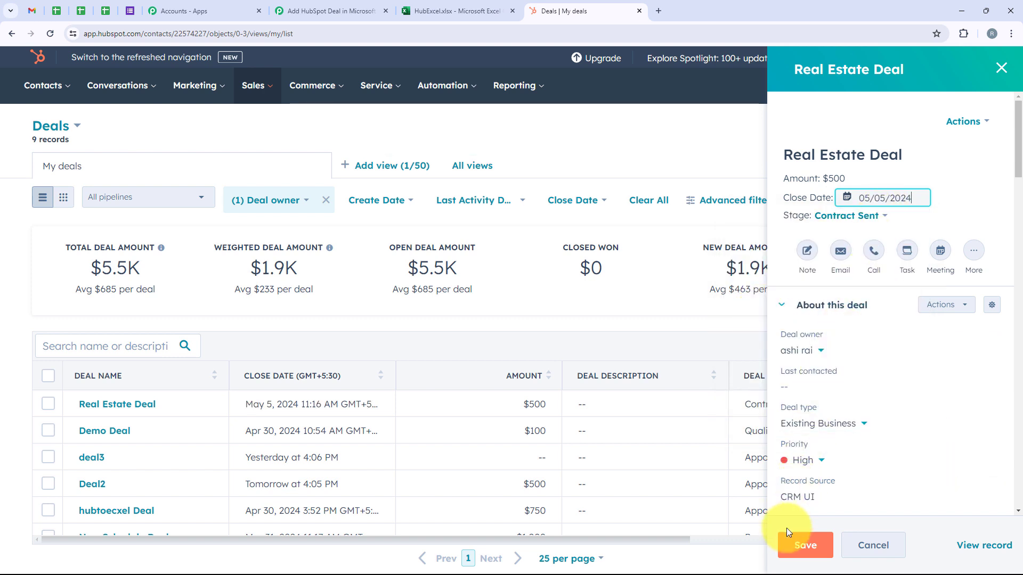
{"action": "left_click", "coordinate": [795, 545]}
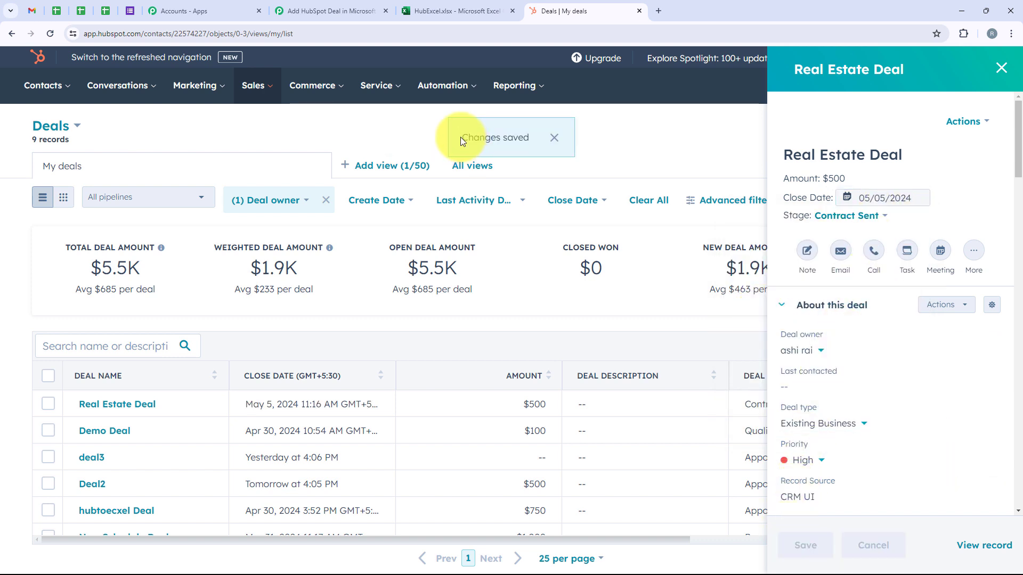
{"action": "left_click_drag", "start_coordinate": [468, 137], "coordinate": [521, 137]}
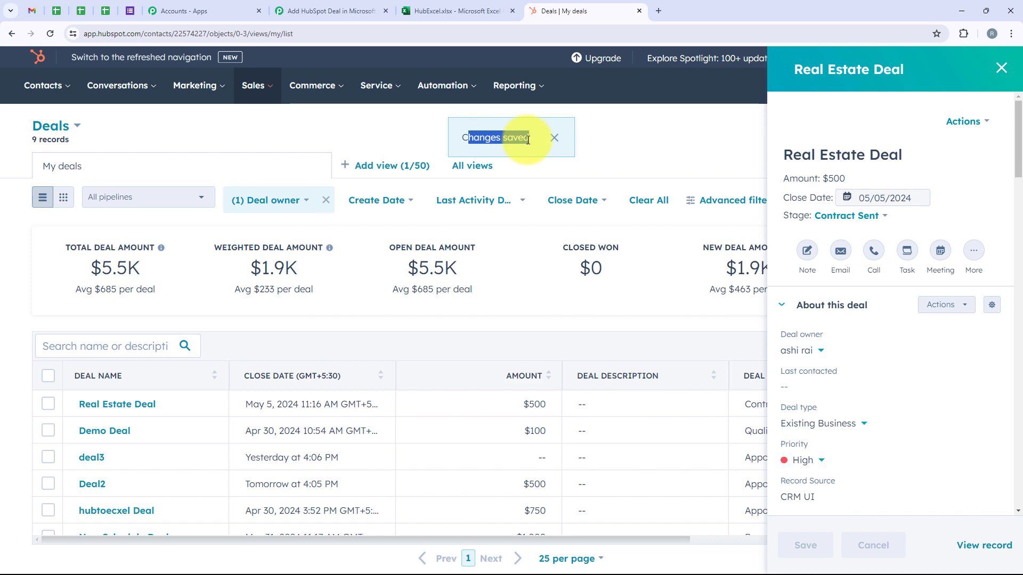
{"action": "left_click", "coordinate": [1000, 69]}
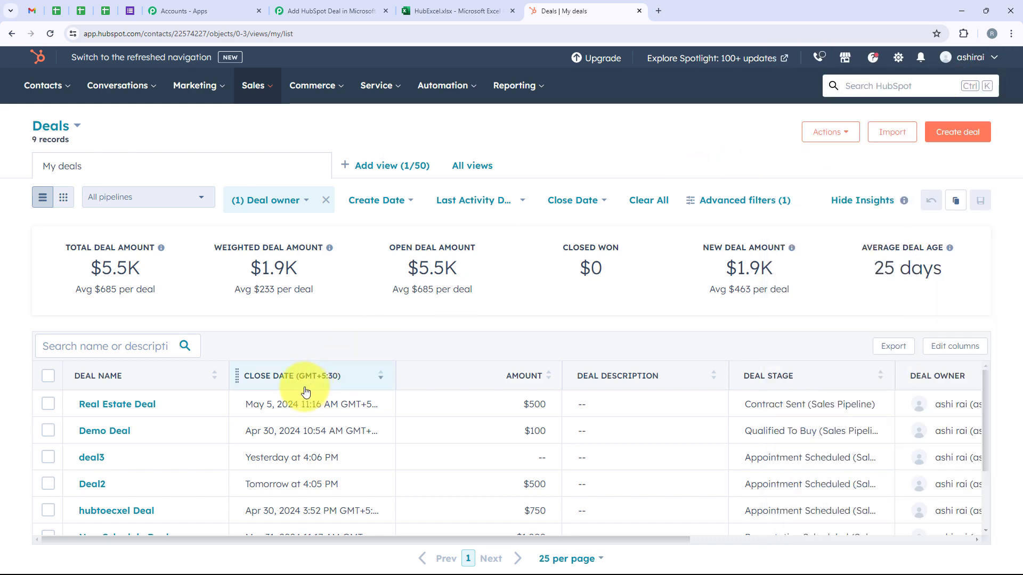
Step: Return to the Pabbly Connect workflow, then save the HubSpot trigger and send a test request
{"action": "left_click", "coordinate": [366, 10]}
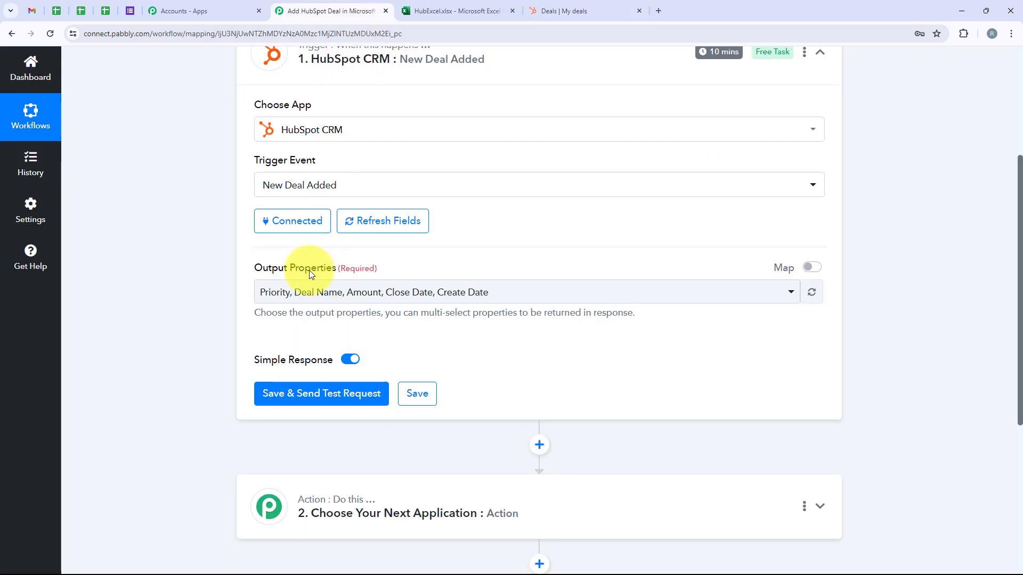
{"action": "left_click", "coordinate": [277, 403]}
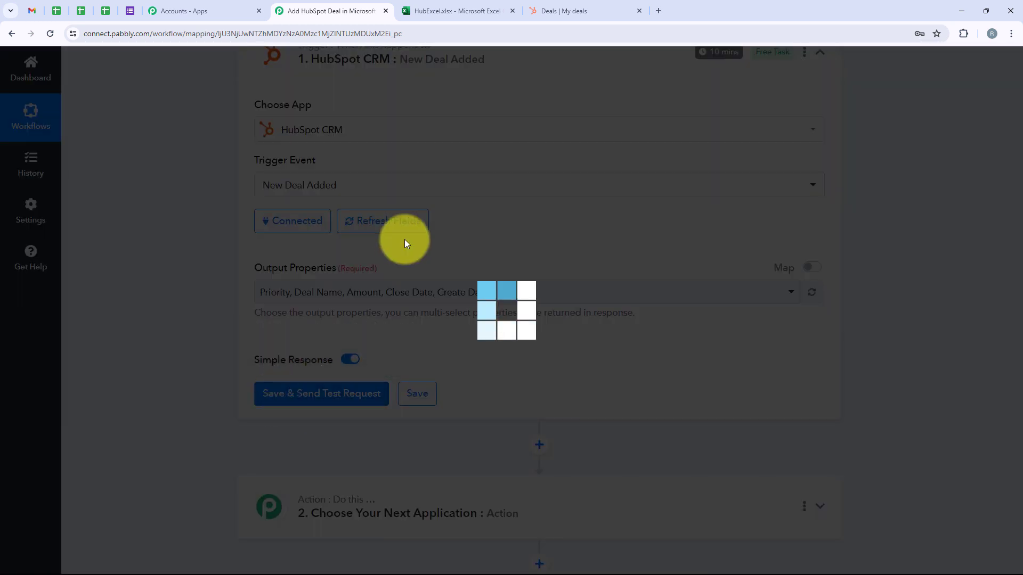
{"action": "scroll", "coordinate": [479, 336], "scroll_direction": "down", "scroll_amount": 2}
{"action": "scroll", "coordinate": [497, 287], "scroll_direction": "down", "scroll_amount": 4}
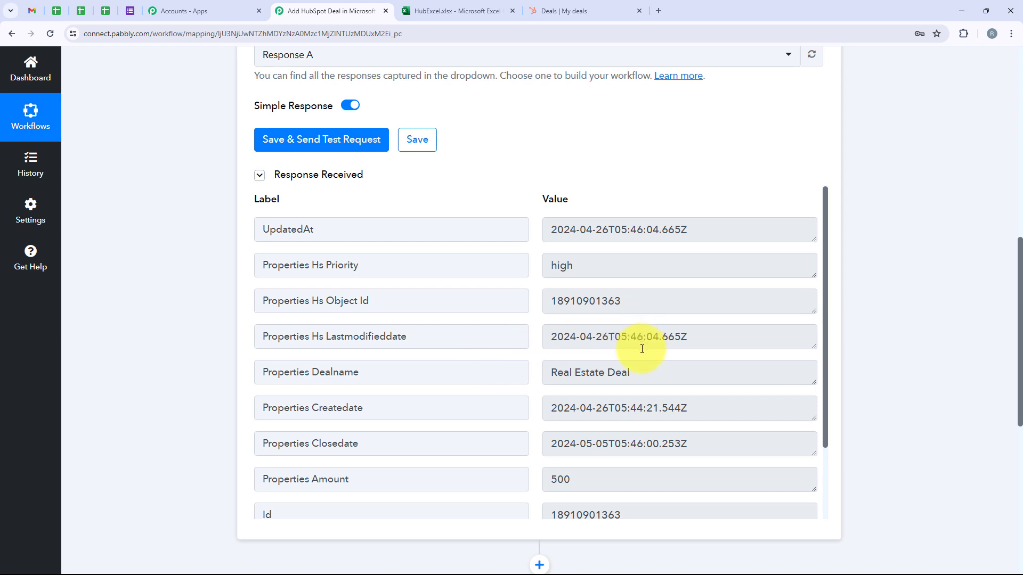
Step: Review the deal name, dates and amount in the trigger's received response
{"action": "left_click_drag", "start_coordinate": [642, 371], "coordinate": [552, 372]}
{"action": "left_click", "coordinate": [532, 365]}
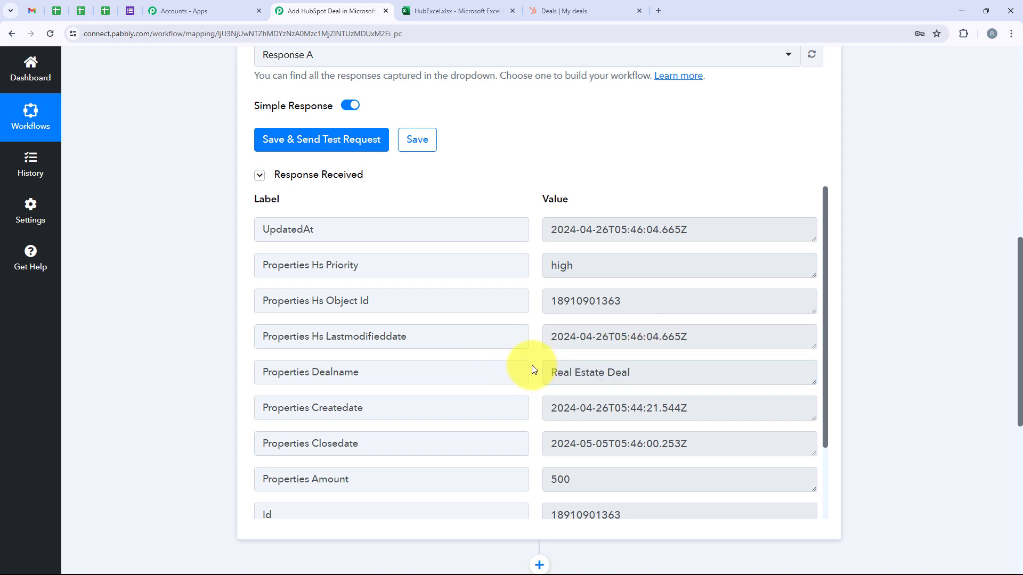
{"action": "scroll", "coordinate": [532, 366], "scroll_direction": "up", "scroll_amount": 1}
{"action": "scroll", "coordinate": [681, 296], "scroll_direction": "down", "scroll_amount": 1}
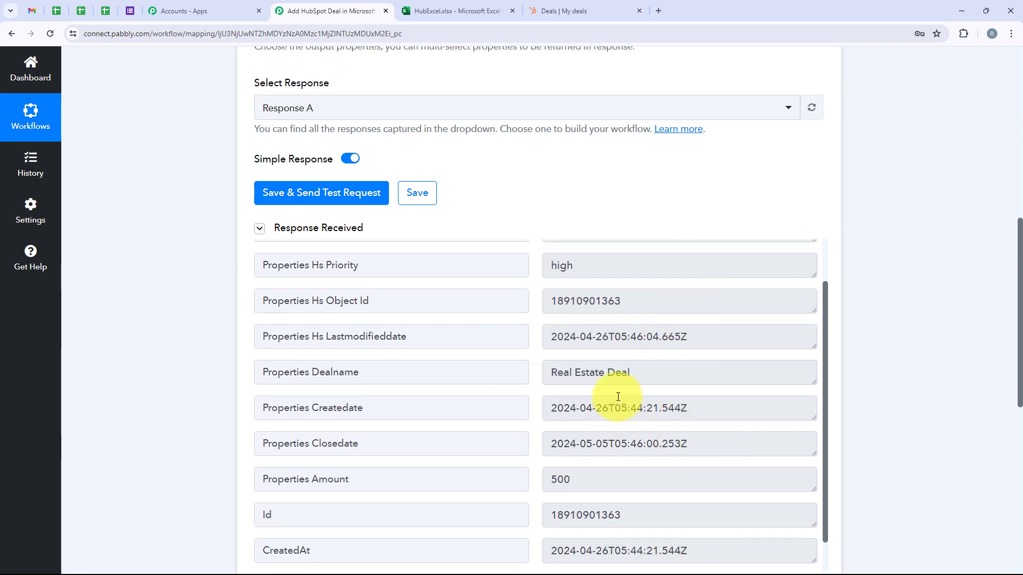
{"action": "scroll", "coordinate": [656, 416], "scroll_direction": "down", "scroll_amount": 1}
{"action": "left_click", "coordinate": [580, 444]}
{"action": "double_click", "coordinate": [580, 444]}
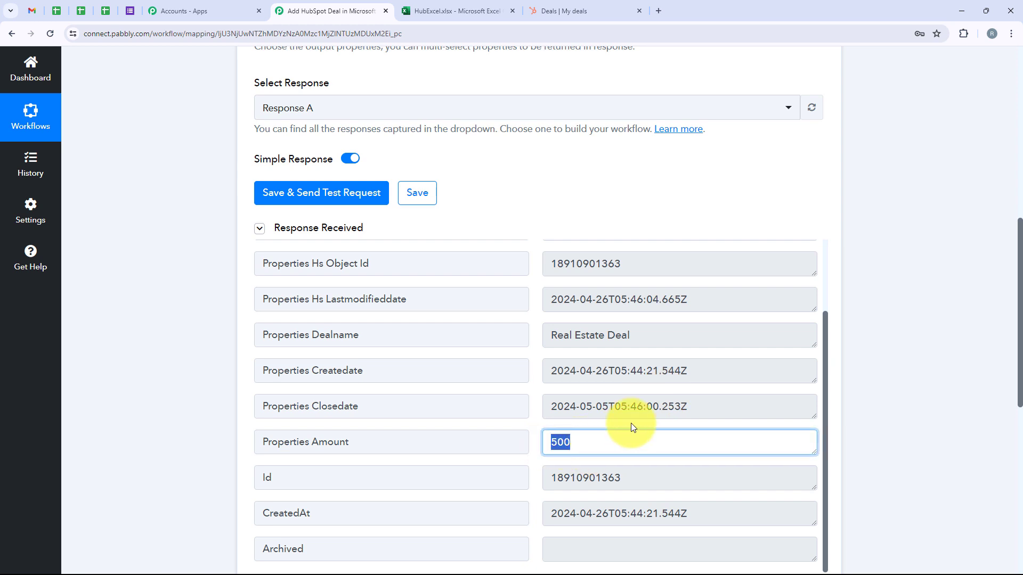
Step: Check the deal's priority value in the HubSpot trigger's received response
{"action": "scroll", "coordinate": [632, 426], "scroll_direction": "up", "scroll_amount": 2}
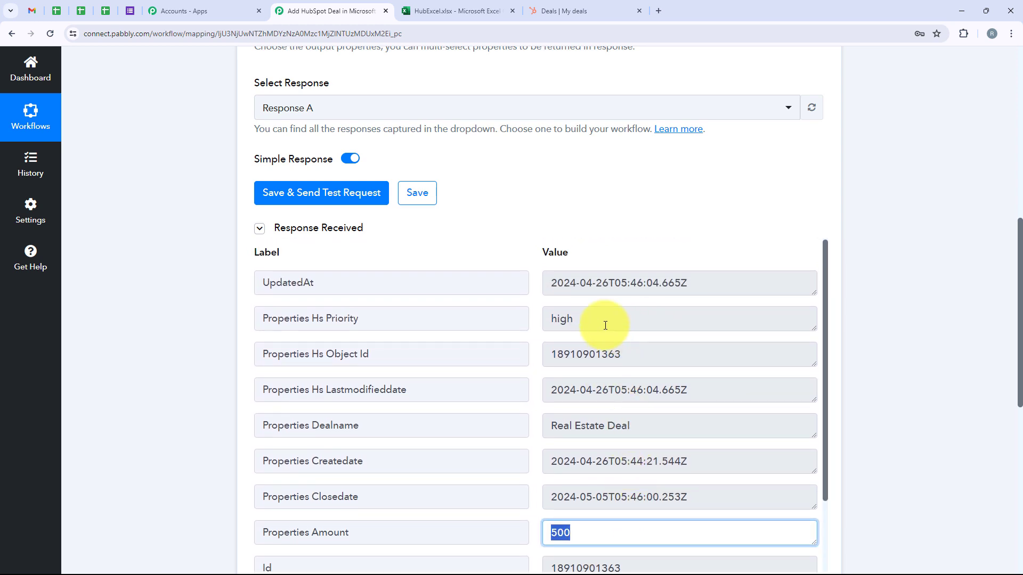
{"action": "left_click", "coordinate": [564, 319]}
{"action": "double_click", "coordinate": [564, 319]}
Step: Collapse the HubSpot trigger, then search for Microsoft Excel and choose it as the app for the workflow's action
{"action": "middle_click", "coordinate": [756, 201]}
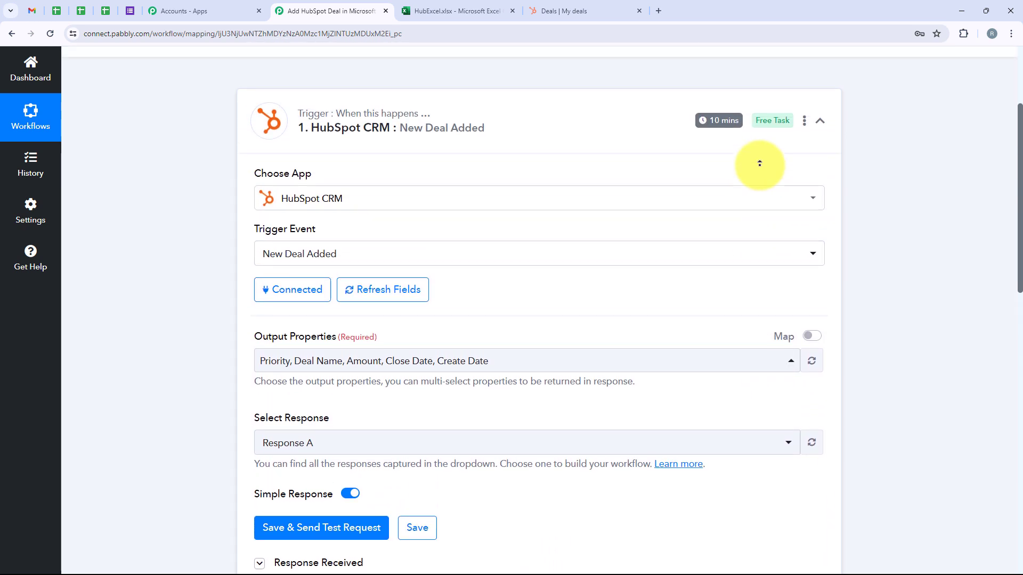
{"action": "middle_click", "coordinate": [655, 231]}
{"action": "left_click", "coordinate": [642, 212]}
{"action": "left_click", "coordinate": [373, 376]}
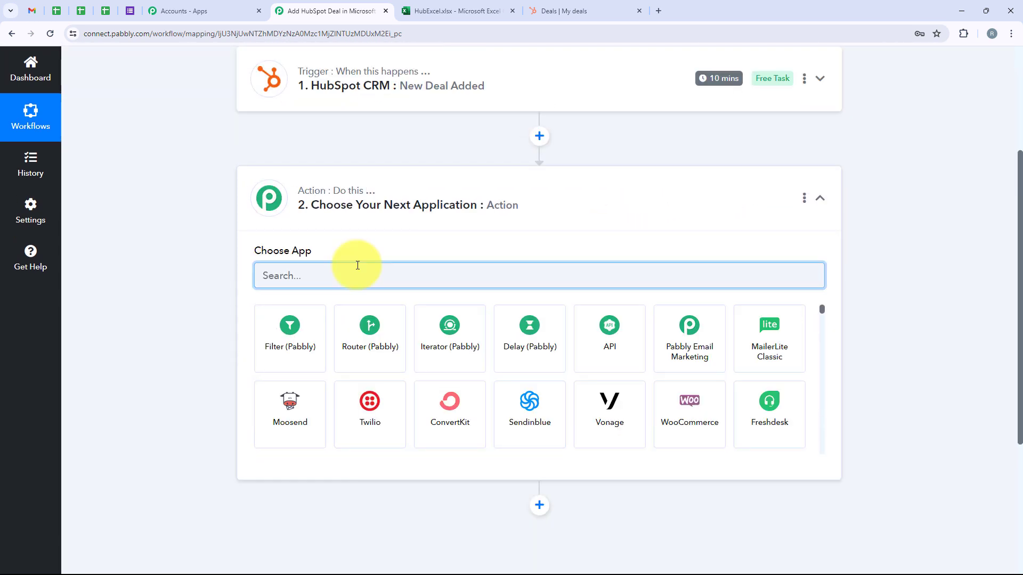
{"action": "type", "text": "Microsof"}
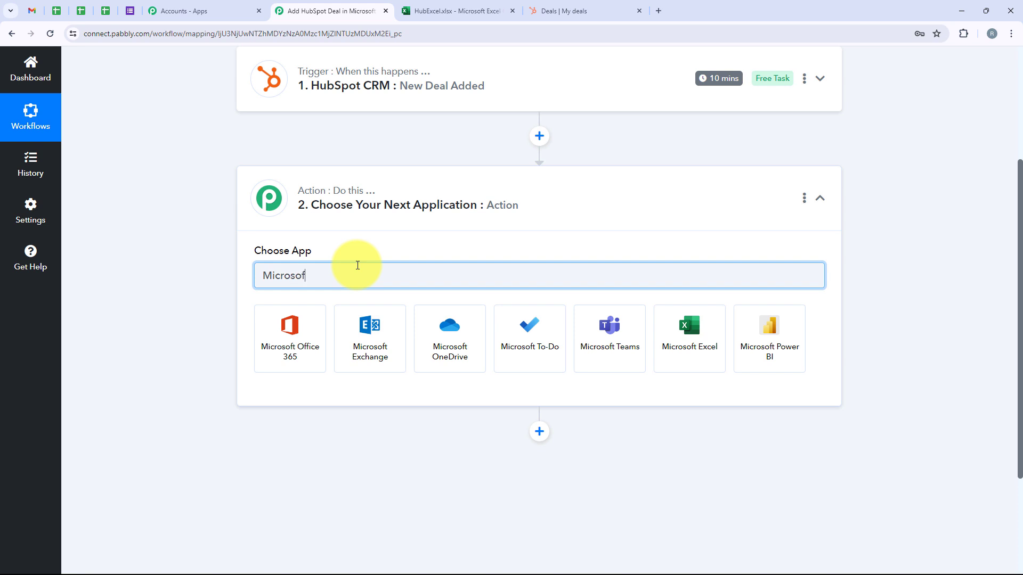
{"action": "type", "text": "t Ex"}
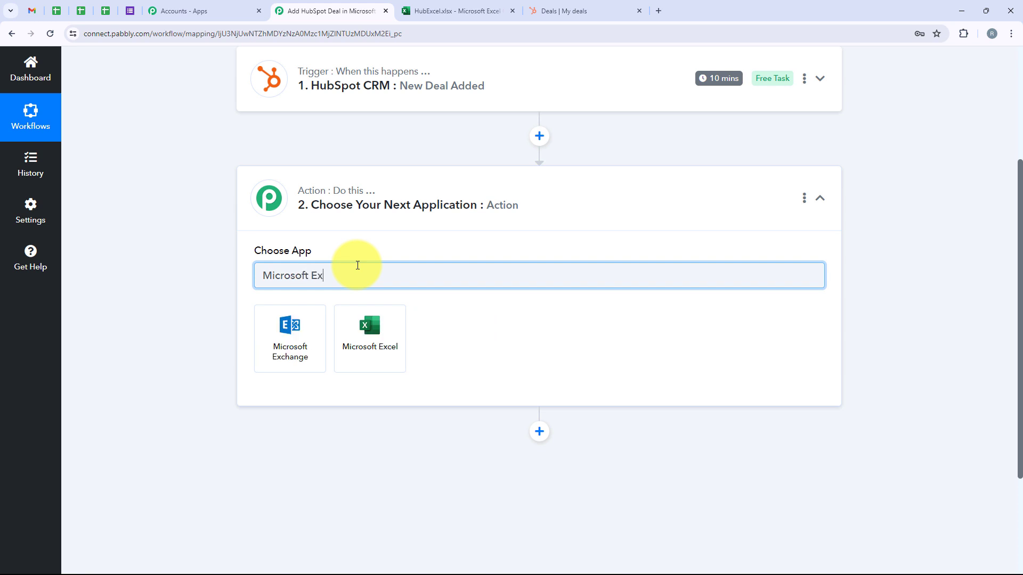
{"action": "type", "text": "cel"}
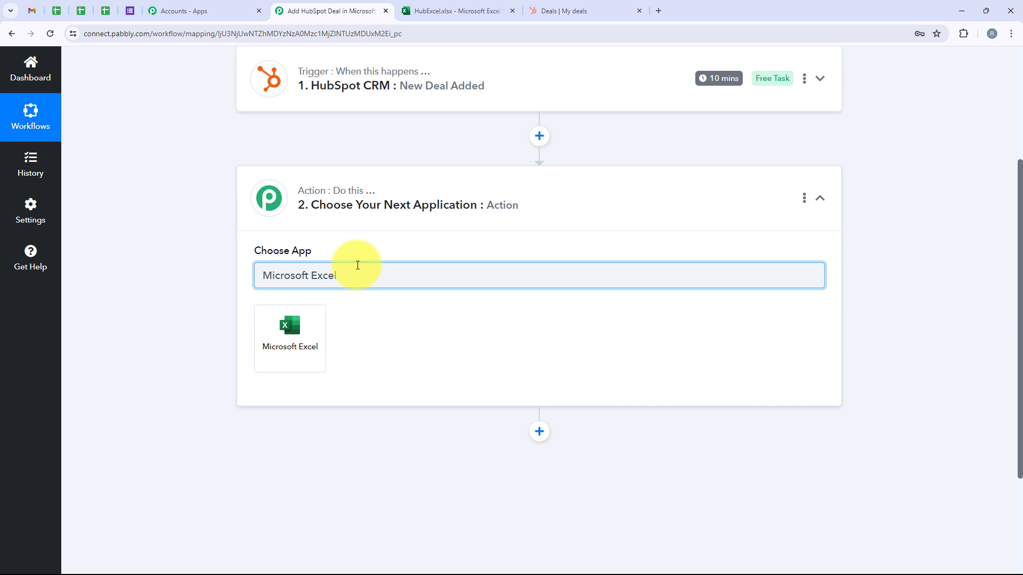
{"action": "left_click", "coordinate": [307, 342]}
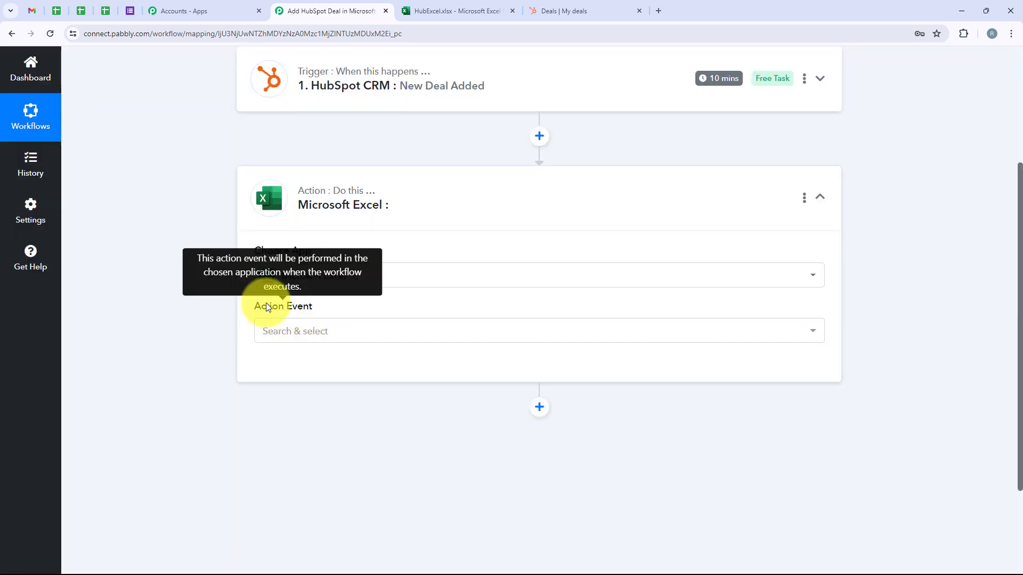
Step: Set the Microsoft Excel action event to Add Row To Worksheet
{"action": "left_click_drag", "start_coordinate": [256, 306], "coordinate": [330, 301]}
{"action": "left_click", "coordinate": [330, 302]}
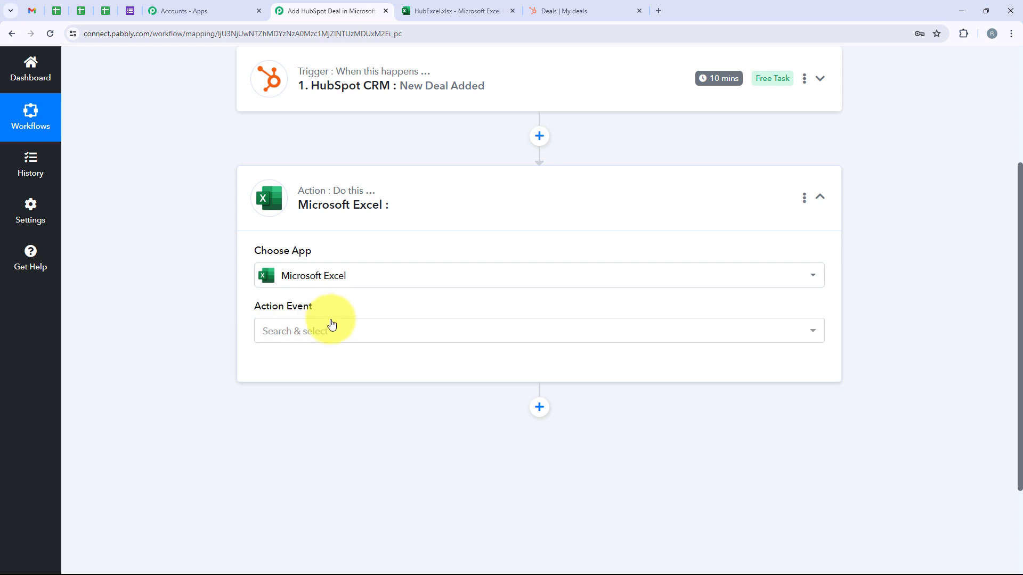
{"action": "left_click", "coordinate": [332, 325]}
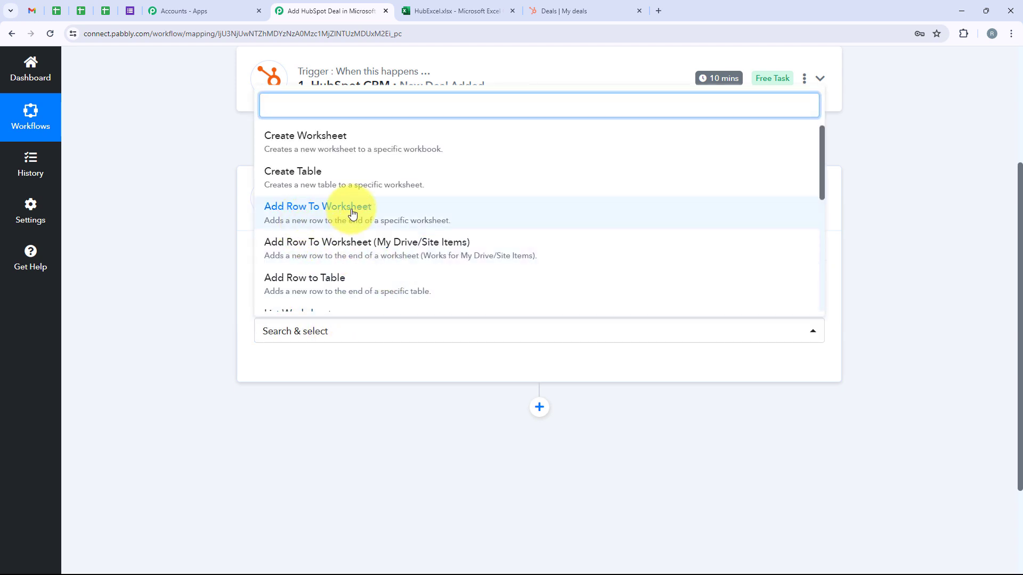
{"action": "left_click", "coordinate": [352, 213]}
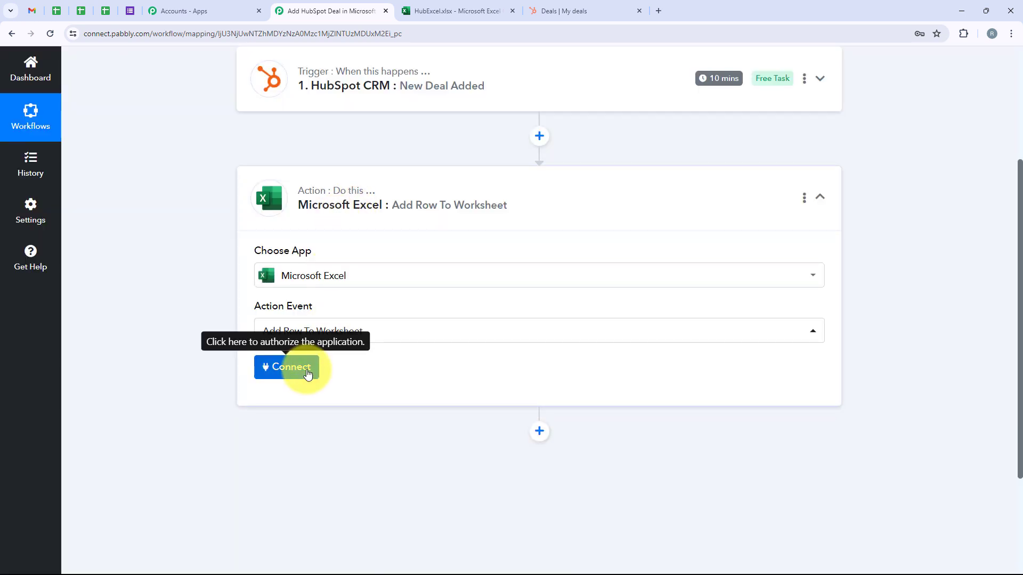
Step: Add a new Microsoft Excel connection for the action and accept the permissions Pabbly Connect requests
{"action": "left_click", "coordinate": [307, 372]}
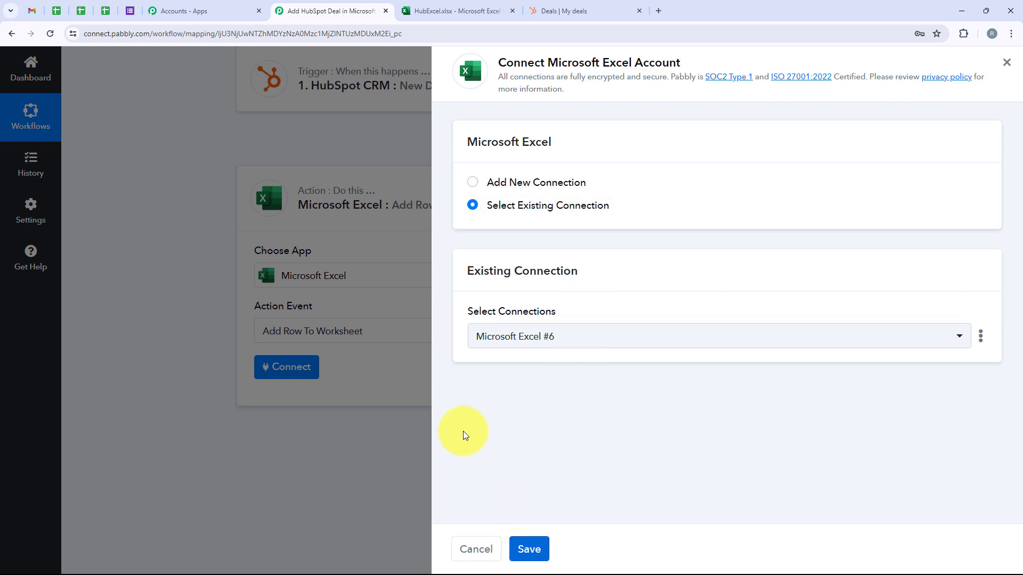
{"action": "left_click", "coordinate": [473, 182]}
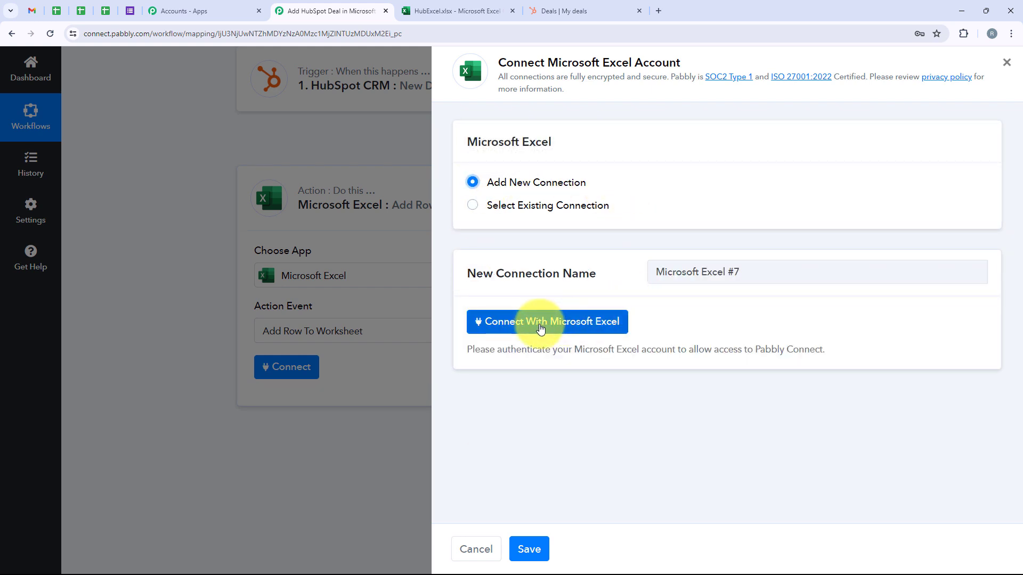
{"action": "left_click", "coordinate": [540, 329]}
{"action": "scroll", "coordinate": [339, 218], "scroll_direction": "down", "scroll_amount": 5}
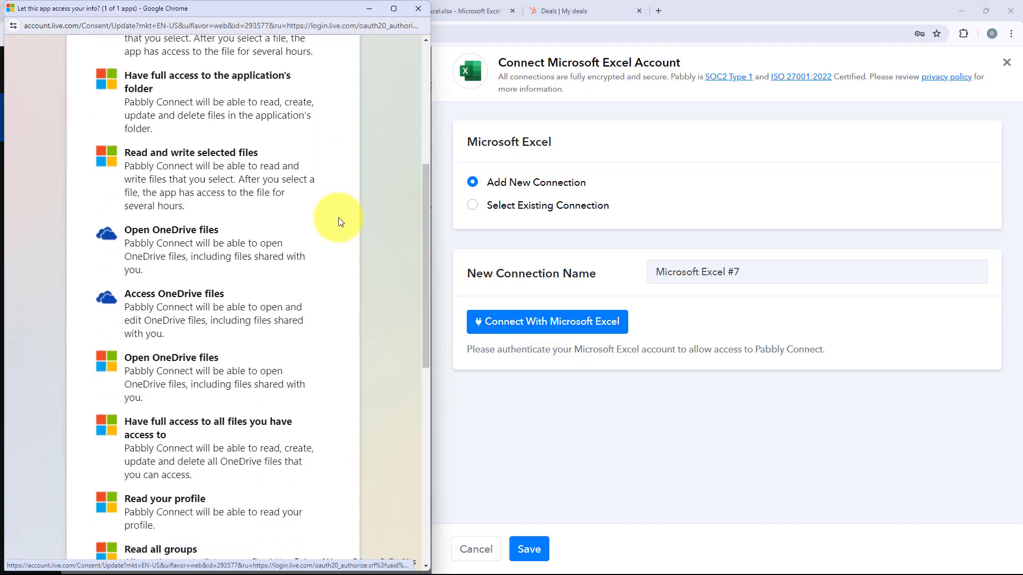
{"action": "scroll", "coordinate": [340, 220], "scroll_direction": "down", "scroll_amount": 10}
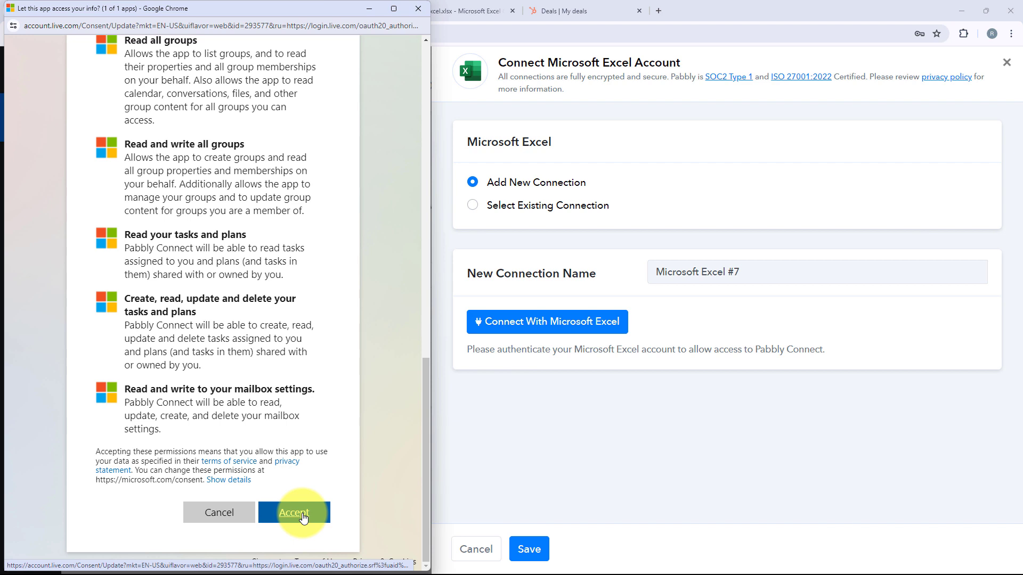
{"action": "left_click", "coordinate": [302, 514]}
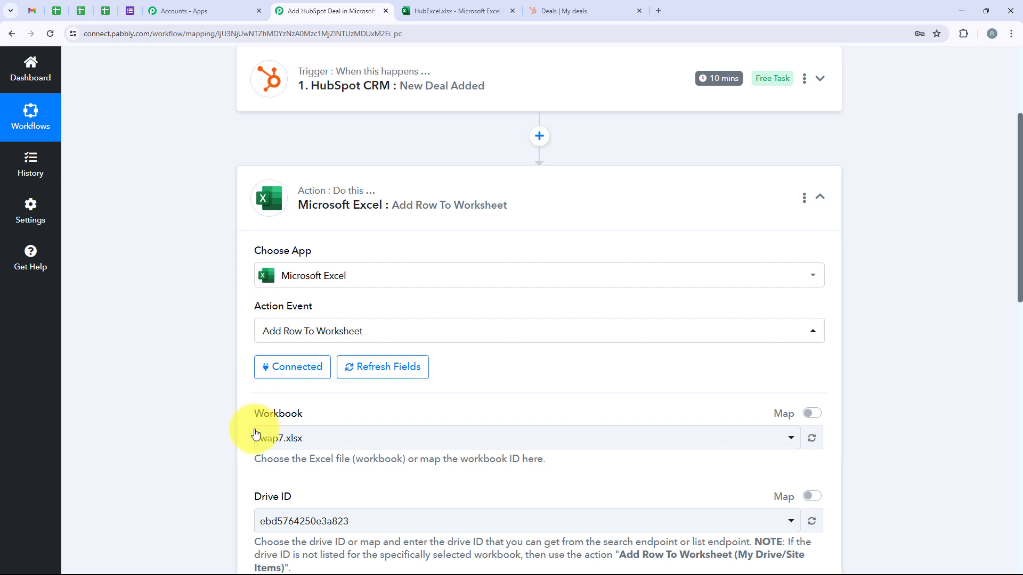
Step: Look up HubExcel.xlsx among the available Excel files and set it as the action's workbook
{"action": "left_click", "coordinate": [442, 4]}
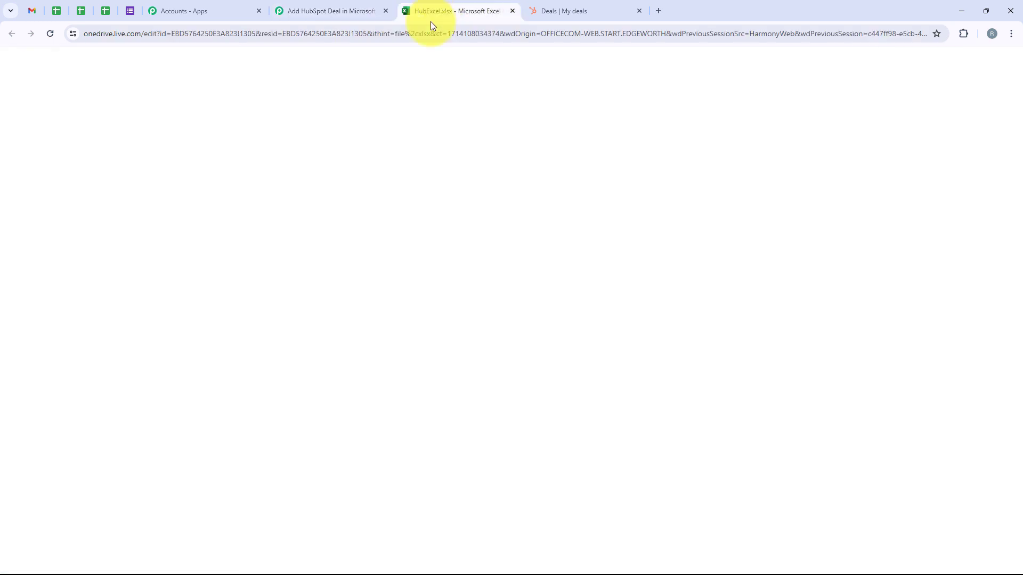
{"action": "left_click", "coordinate": [331, 11]}
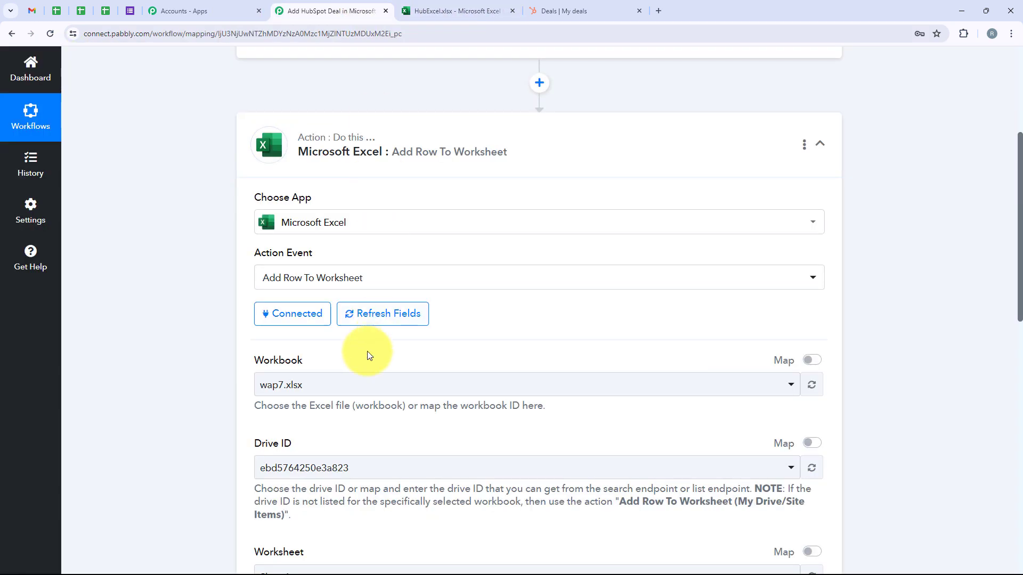
{"action": "left_click", "coordinate": [343, 385]}
{"action": "left_click", "coordinate": [325, 136]}
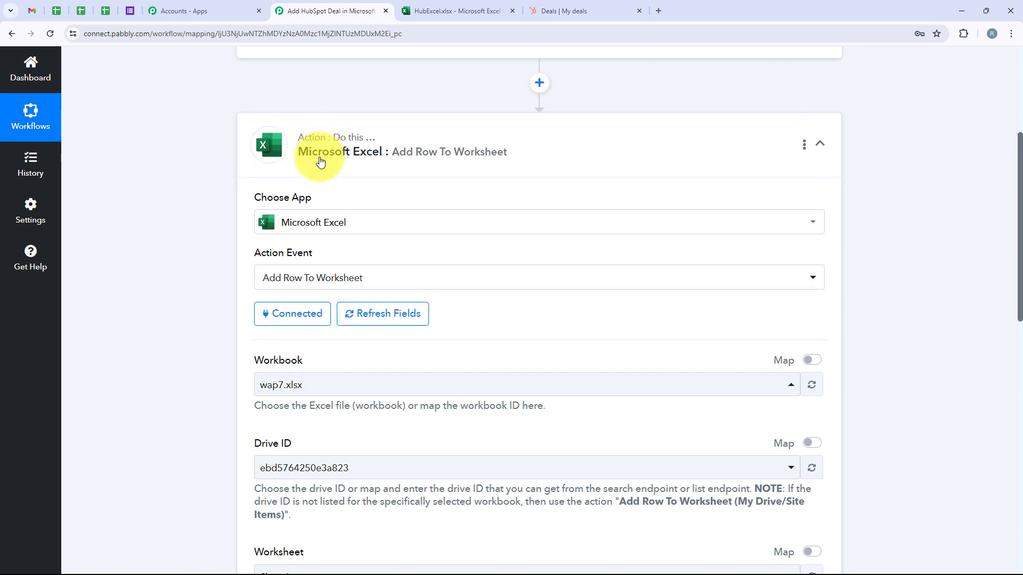
{"action": "left_click", "coordinate": [327, 383]}
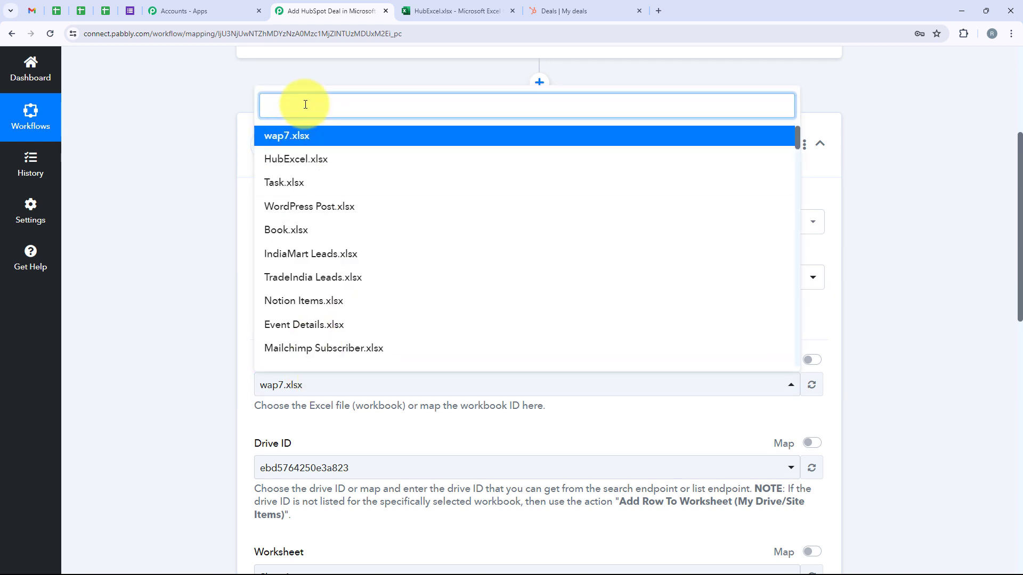
{"action": "type", "text": "Hub"}
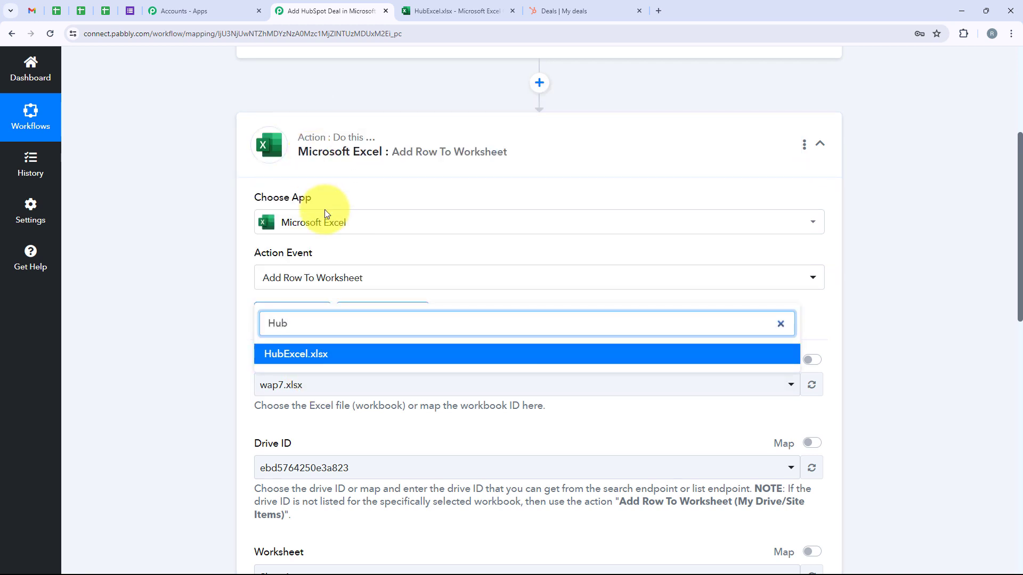
{"action": "left_click", "coordinate": [298, 356]}
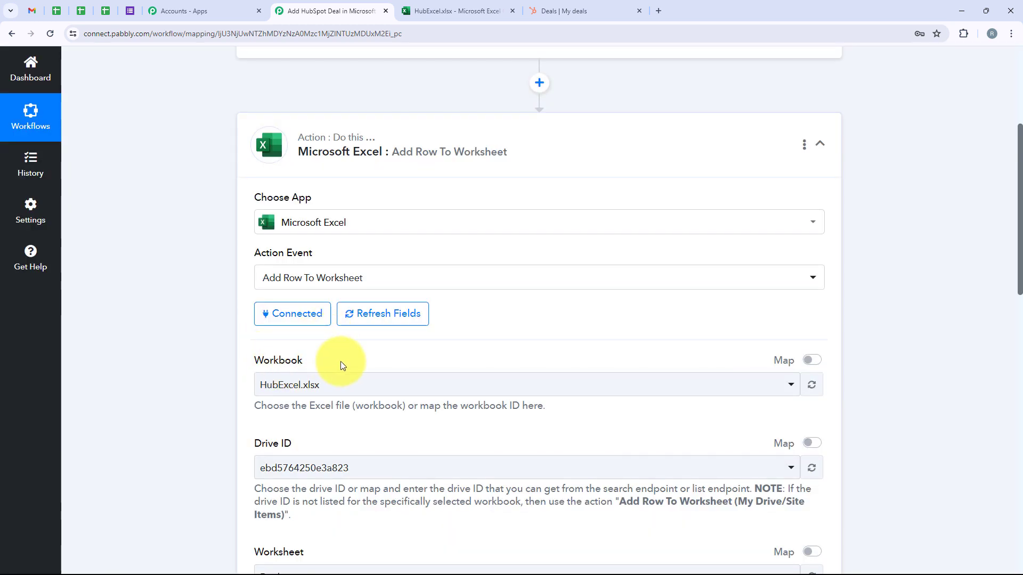
Step: Choose Deal as the action's worksheet and check it against the sheet in the open HubExcel workbook
{"action": "scroll", "coordinate": [340, 362], "scroll_direction": "down", "scroll_amount": 1}
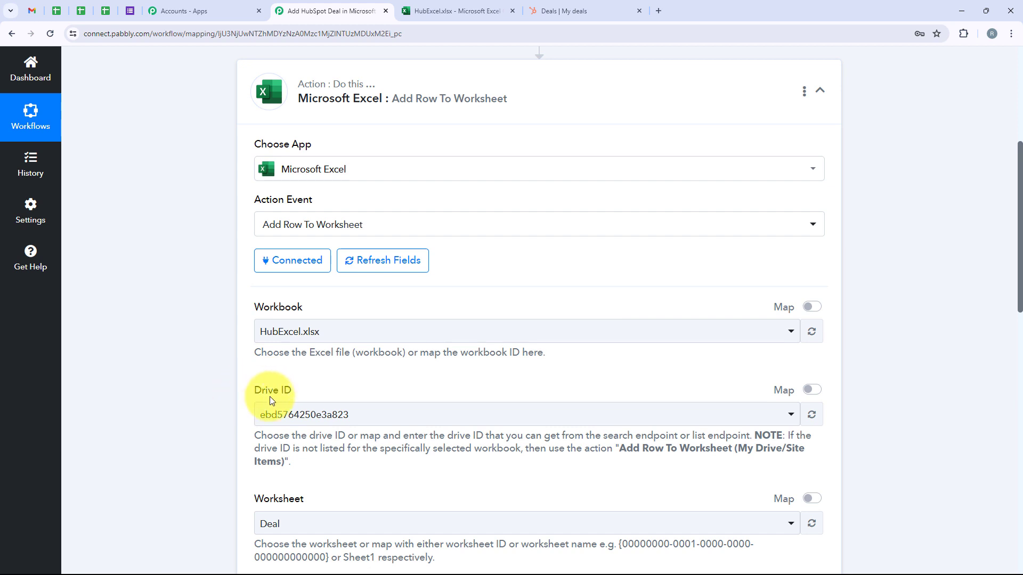
{"action": "scroll", "coordinate": [375, 385], "scroll_direction": "down", "scroll_amount": 1}
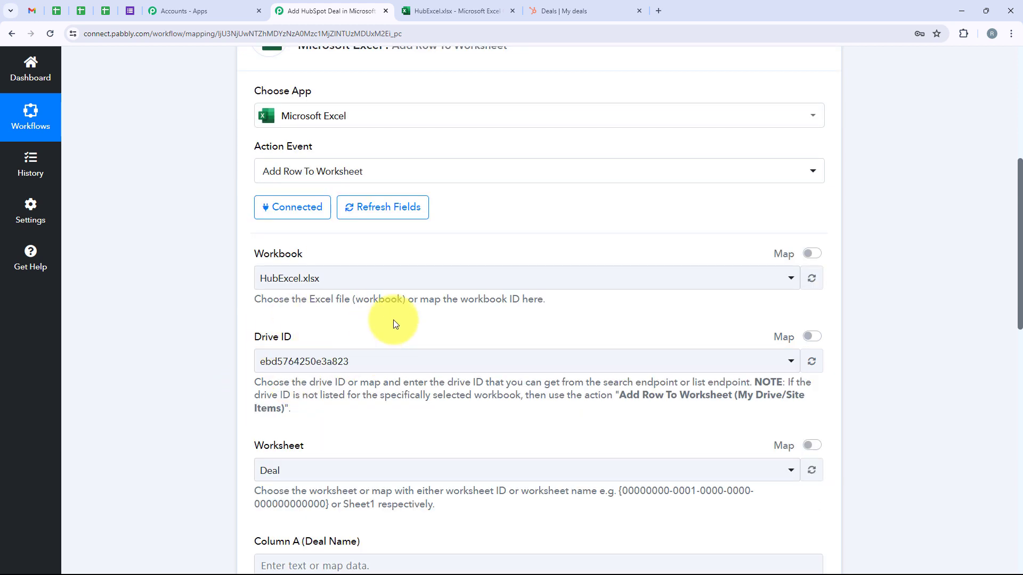
{"action": "scroll", "coordinate": [394, 323], "scroll_direction": "down", "scroll_amount": 3}
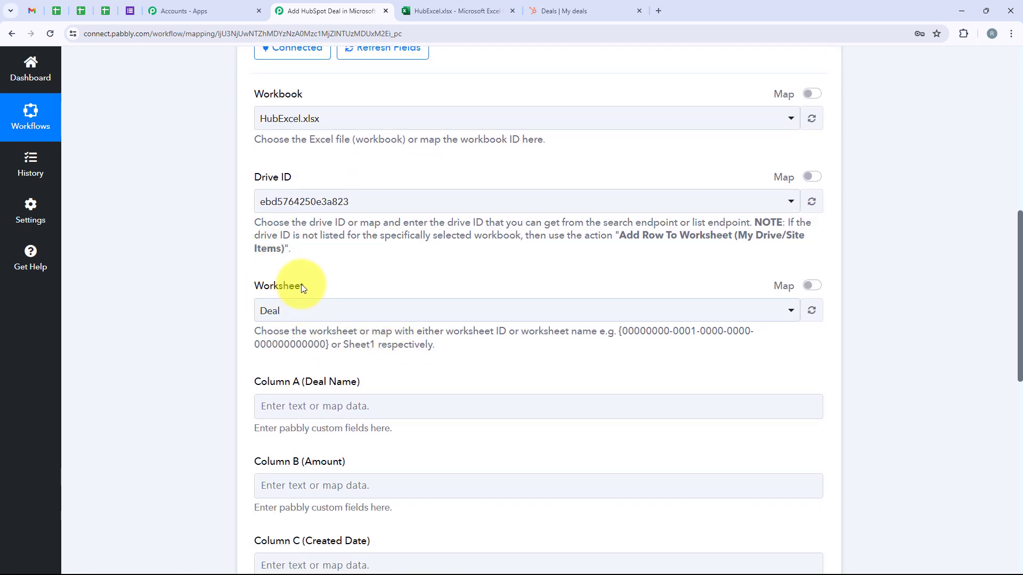
{"action": "left_click", "coordinate": [304, 313]}
{"action": "left_click", "coordinate": [311, 371]}
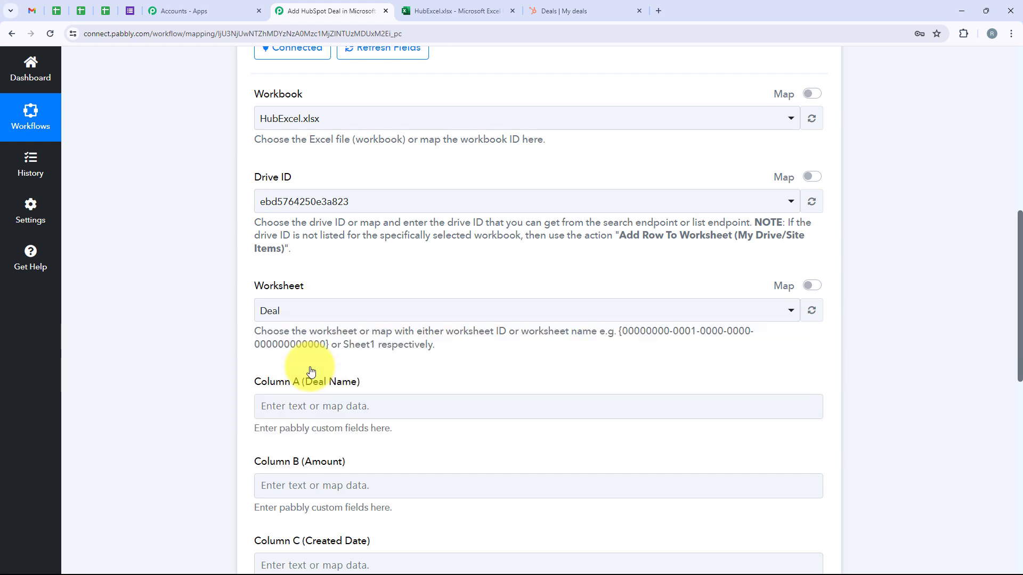
{"action": "left_click", "coordinate": [469, 10]}
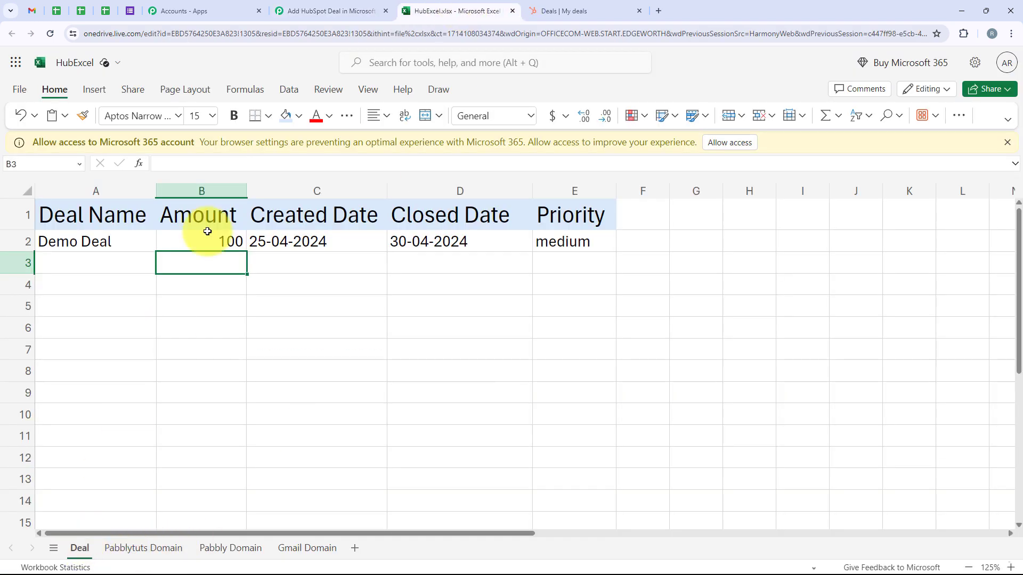
{"action": "left_click", "coordinate": [298, 11]}
{"action": "left_click", "coordinate": [297, 314]}
{"action": "left_click", "coordinate": [311, 372]}
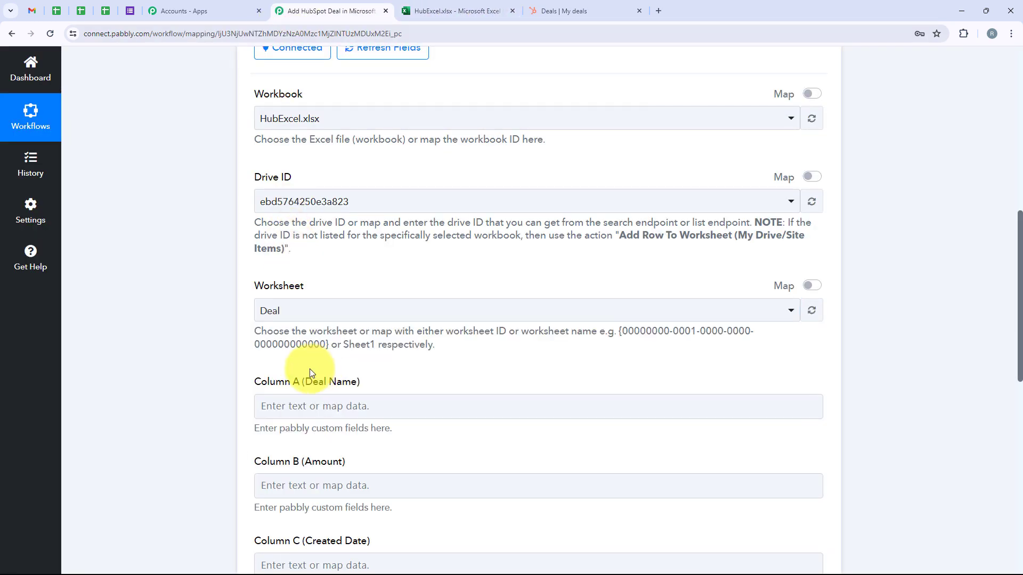
Step: Map Column A (Deal Name) to Properties Dealname from the HubSpot New Deal Added response
{"action": "scroll", "coordinate": [212, 329], "scroll_direction": "down", "scroll_amount": 5}
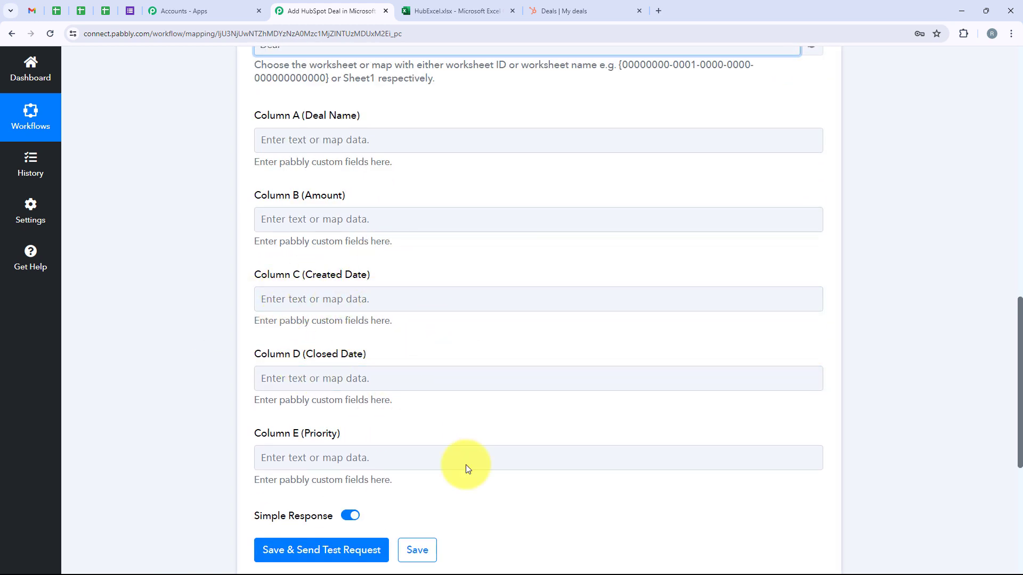
{"action": "left_click", "coordinate": [308, 142]}
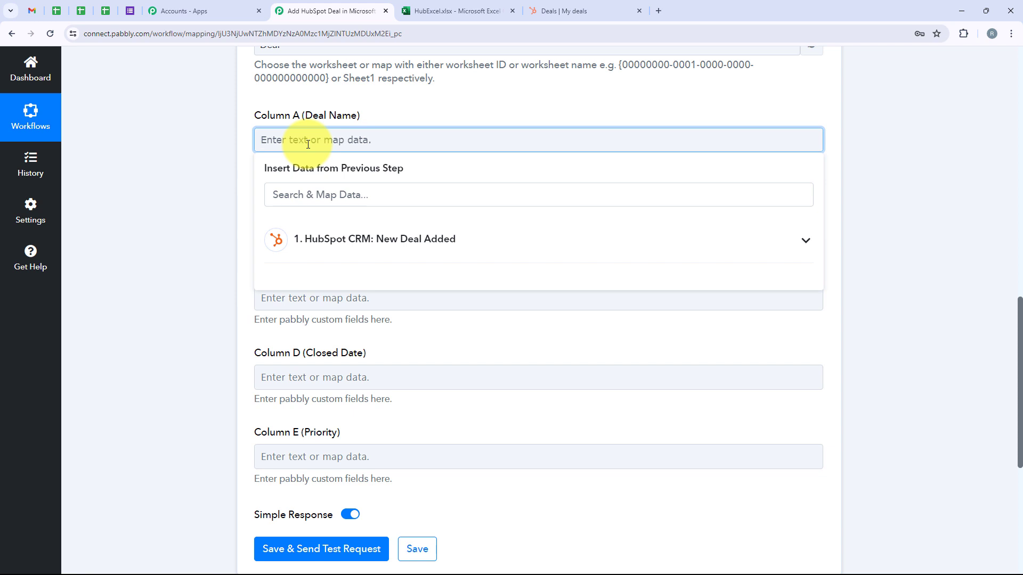
{"action": "left_click", "coordinate": [366, 238]}
{"action": "left_click", "coordinate": [350, 194]}
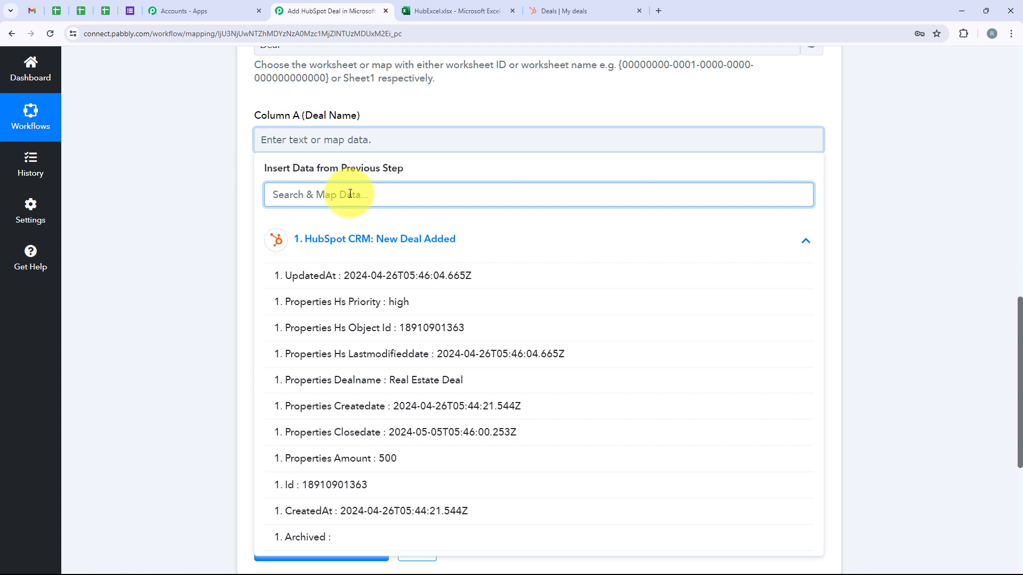
{"action": "type", "text": "Dea"}
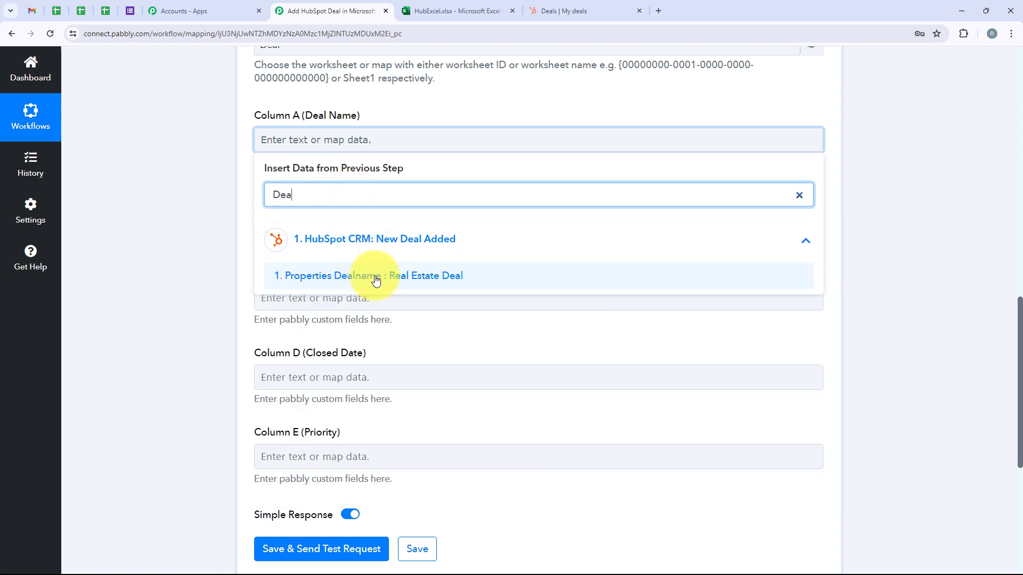
{"action": "left_click", "coordinate": [376, 277]}
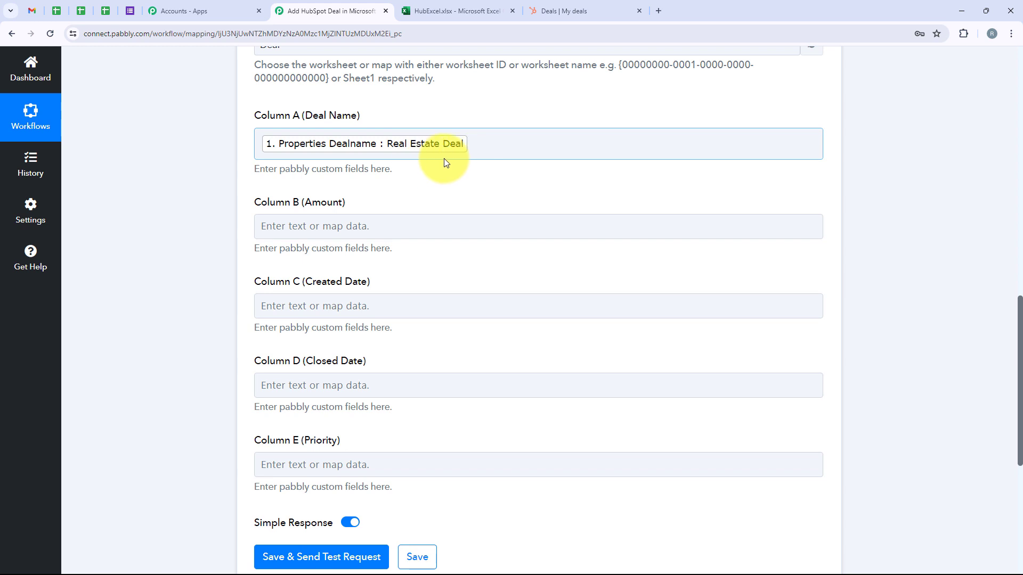
Step: Map Column B (Amount) to Properties Amount from the HubSpot New Deal Added response
{"action": "left_click", "coordinate": [390, 223]}
{"action": "left_click", "coordinate": [315, 272]}
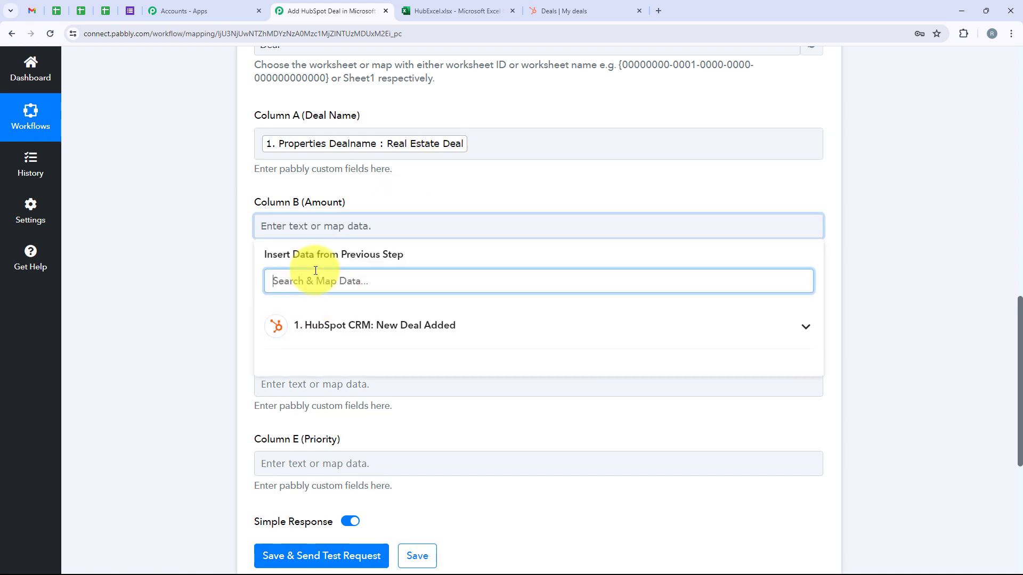
{"action": "type", "text": "Amount"}
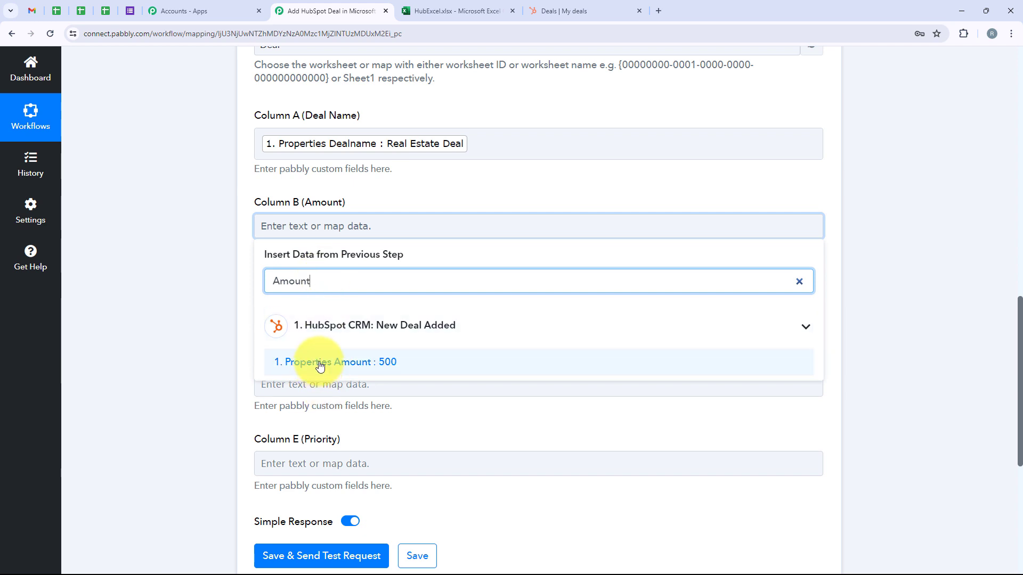
{"action": "left_click", "coordinate": [269, 364]}
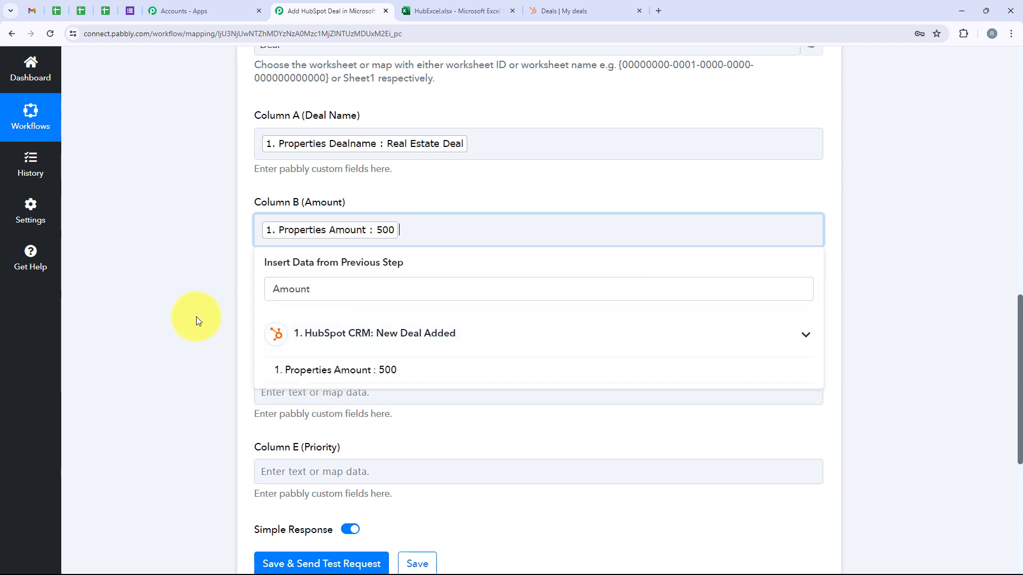
Step: Search the HubSpot New Deal Added response for date fields to use in Column C (Created Date)
{"action": "left_click", "coordinate": [196, 316]}
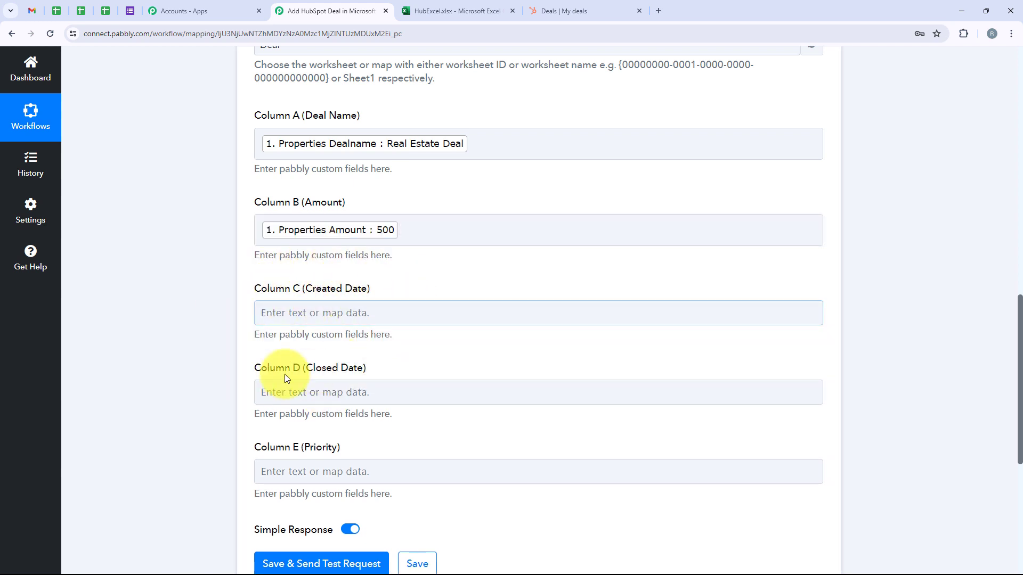
{"action": "left_click", "coordinate": [377, 316]}
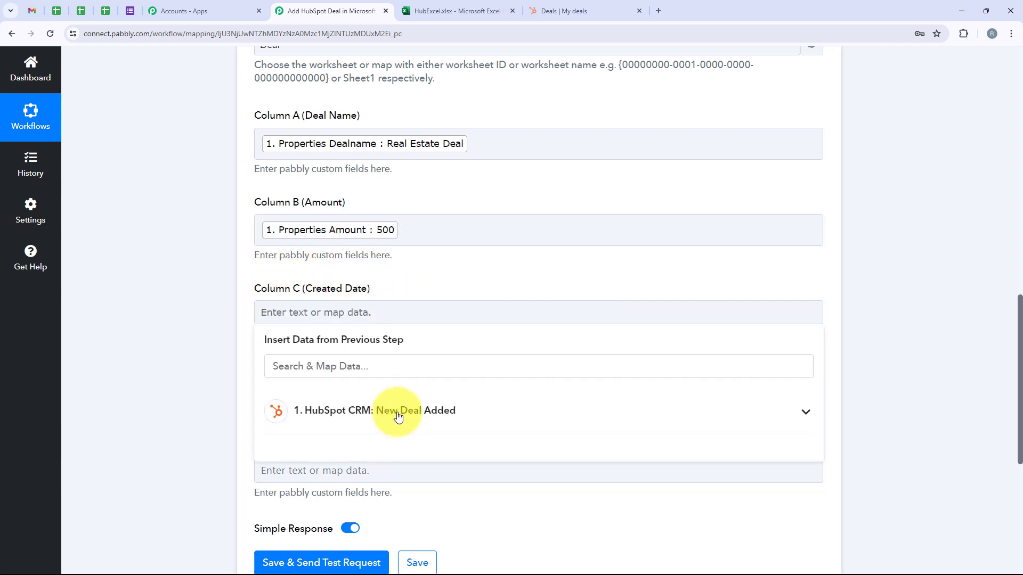
{"action": "left_click", "coordinate": [313, 372]}
{"action": "type", "text": "date"}
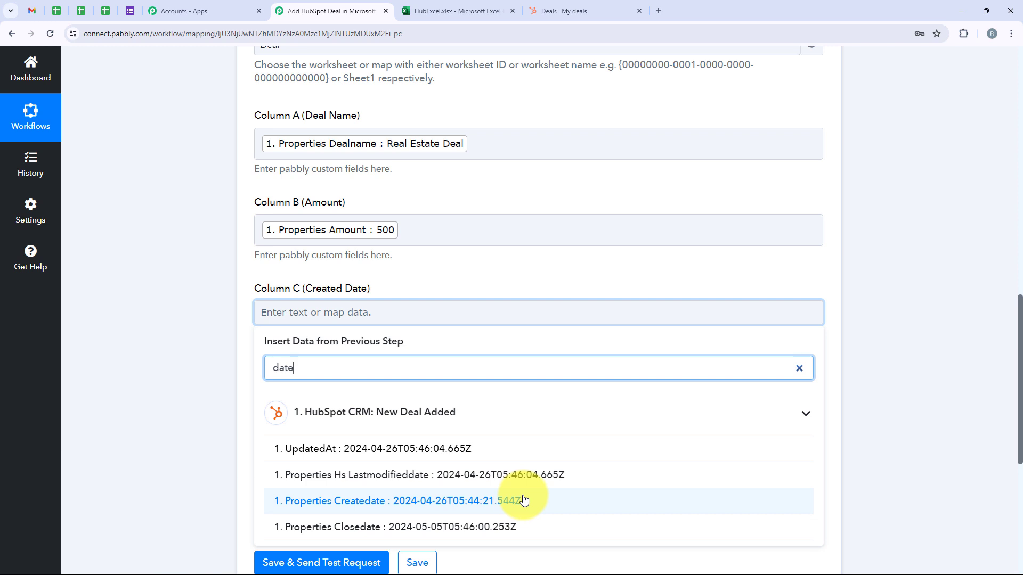
Step: Check the date format of the Created Date and Closed Date entries in the HubExcel Deal sheet, and return to the workflow
{"action": "left_click", "coordinate": [463, 8]}
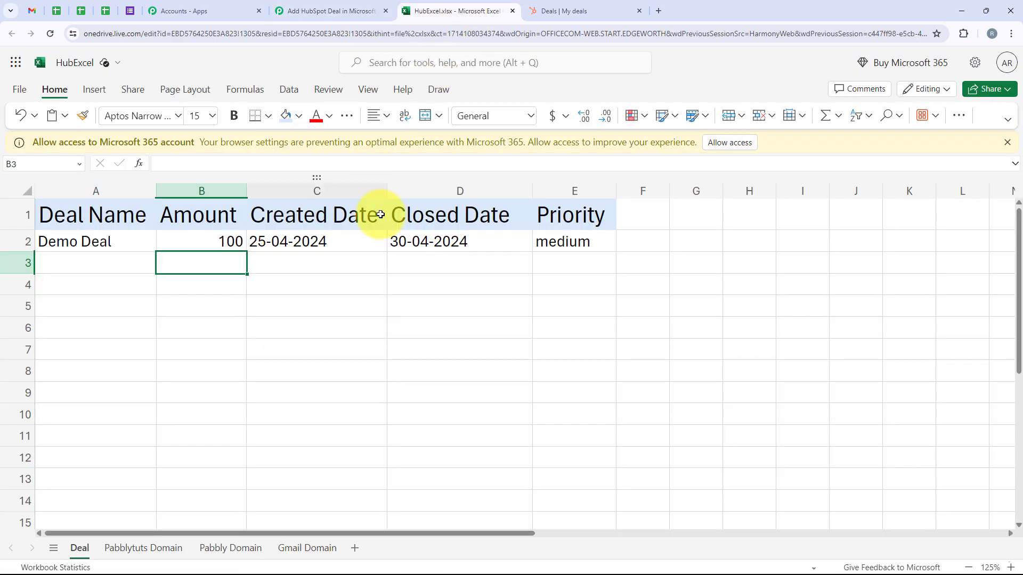
{"action": "left_click", "coordinate": [482, 241]}
{"action": "left_click", "coordinate": [361, 242]}
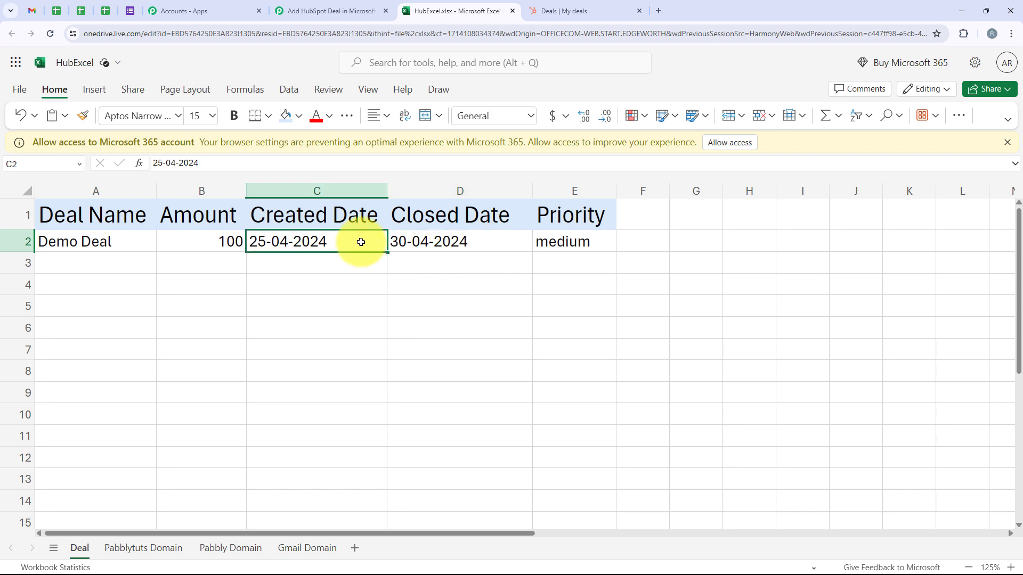
{"action": "left_click", "coordinate": [324, 11]}
{"action": "left_click", "coordinate": [154, 328]}
Step: Insert a Date/Time Formatter (Pabbly) action between the HubSpot trigger and the Microsoft Excel action
{"action": "scroll", "coordinate": [154, 327], "scroll_direction": "up", "scroll_amount": 4}
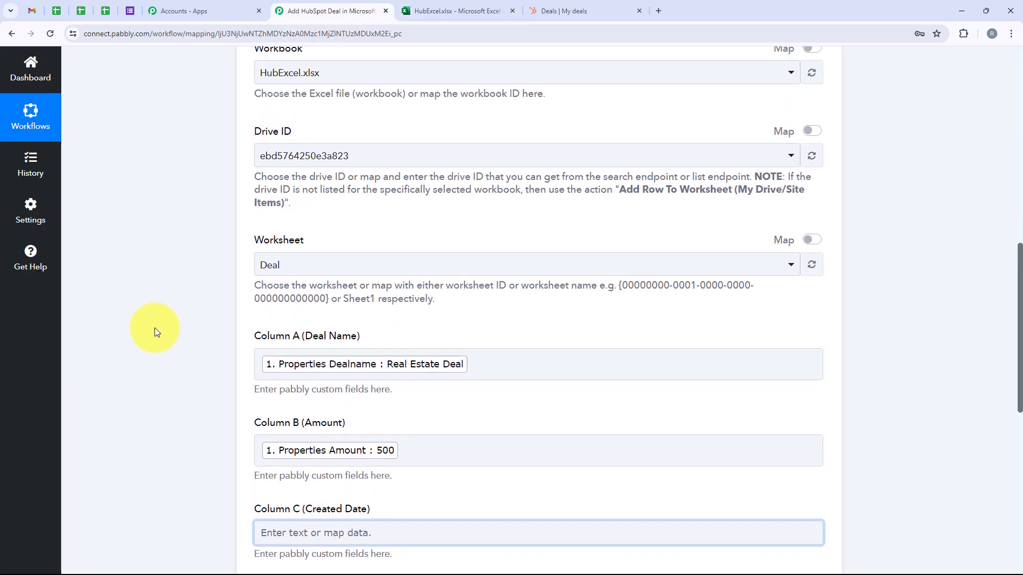
{"action": "scroll", "coordinate": [154, 328], "scroll_direction": "up", "scroll_amount": 8}
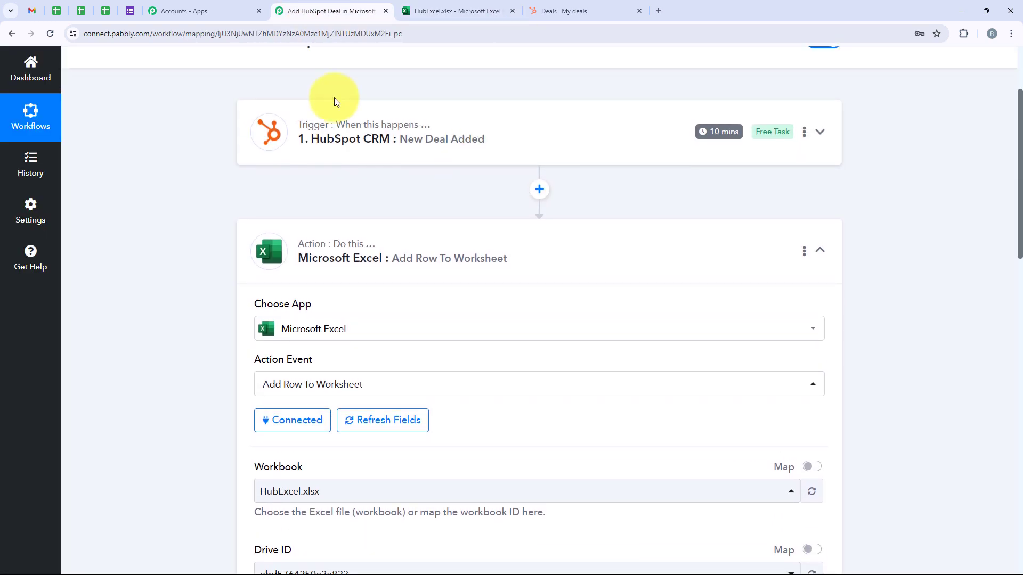
{"action": "left_click", "coordinate": [539, 189]}
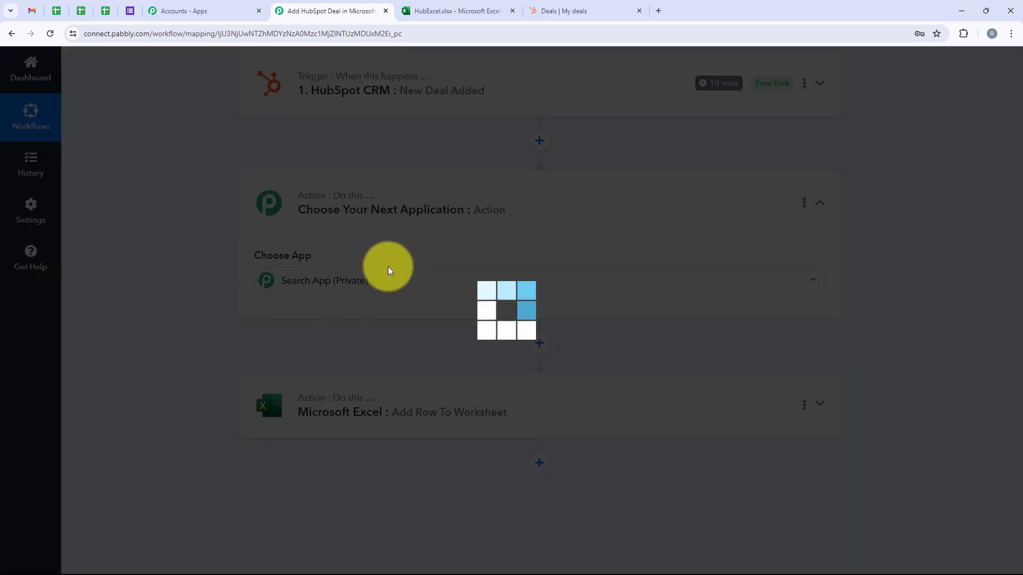
{"action": "type", "text": "Date"}
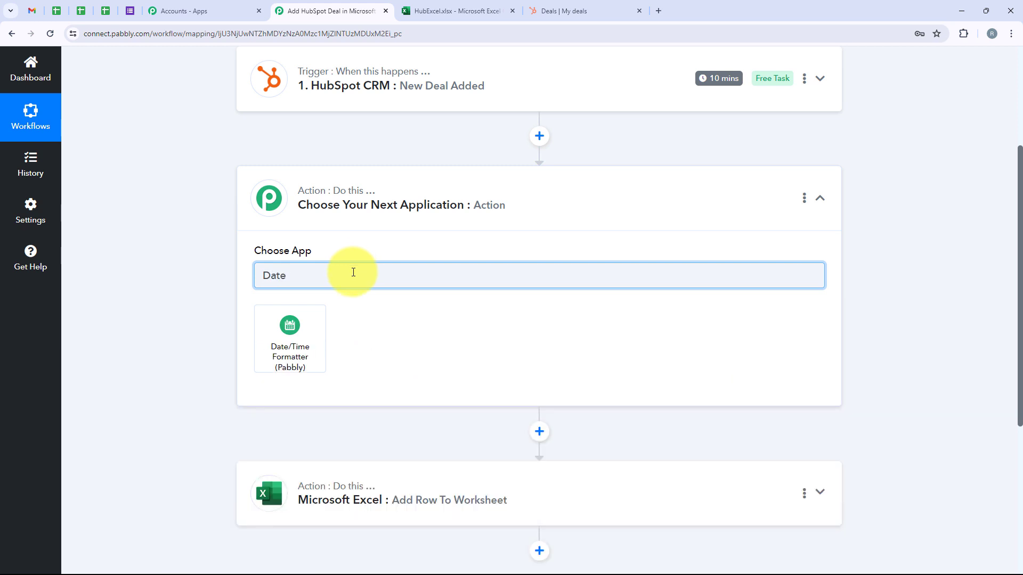
{"action": "left_click", "coordinate": [290, 328]}
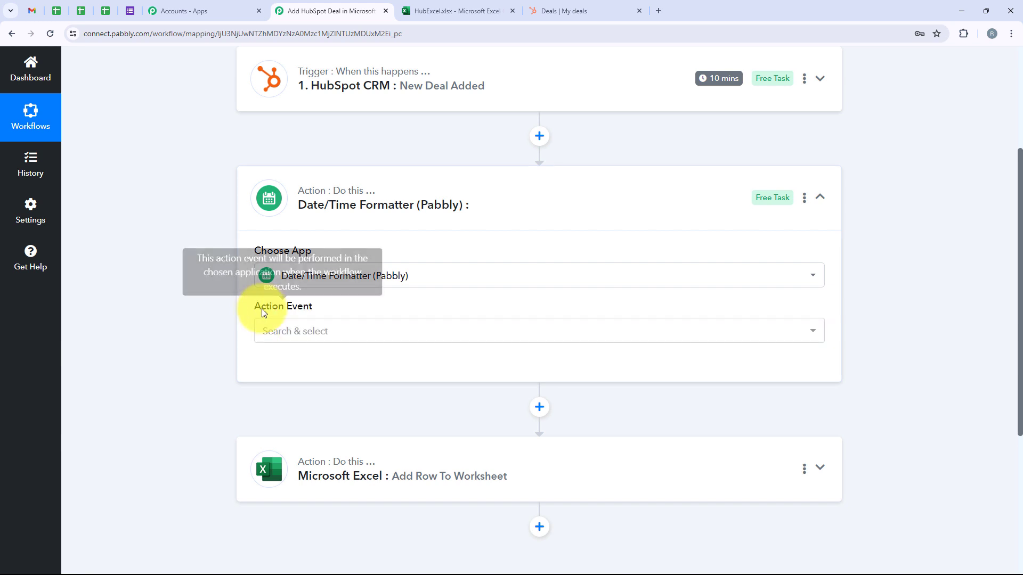
Step: Set the formatter's action event to Format Date Only and connect it
{"action": "left_click_drag", "start_coordinate": [258, 305], "coordinate": [395, 302]}
{"action": "left_click", "coordinate": [361, 330]}
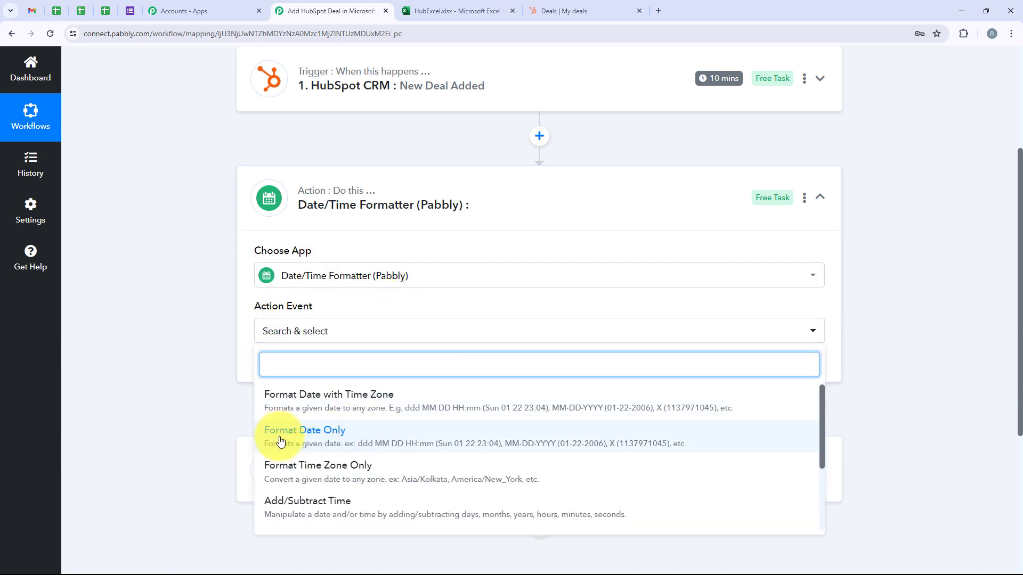
{"action": "left_click", "coordinate": [325, 429]}
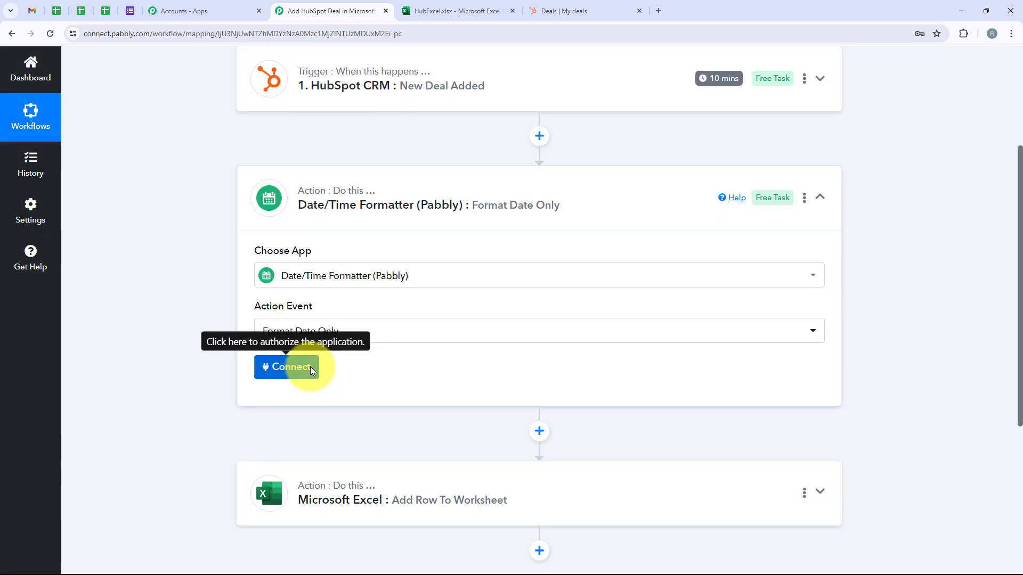
{"action": "left_click", "coordinate": [310, 367]}
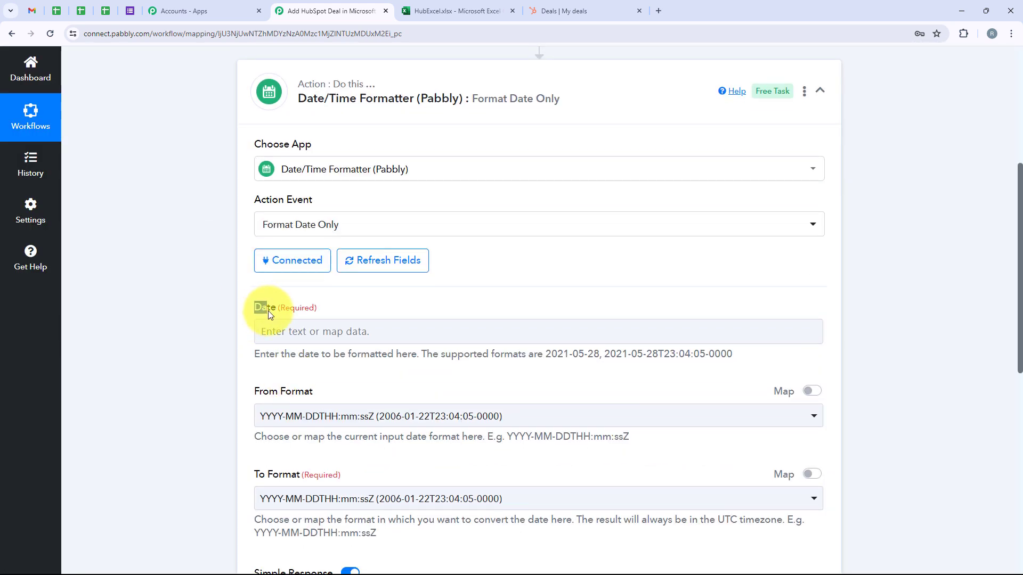
Step: Map the formatter's Date to Properties Createdate from the HubSpot New Deal Added response
{"action": "left_click_drag", "start_coordinate": [267, 315], "coordinate": [269, 331]}
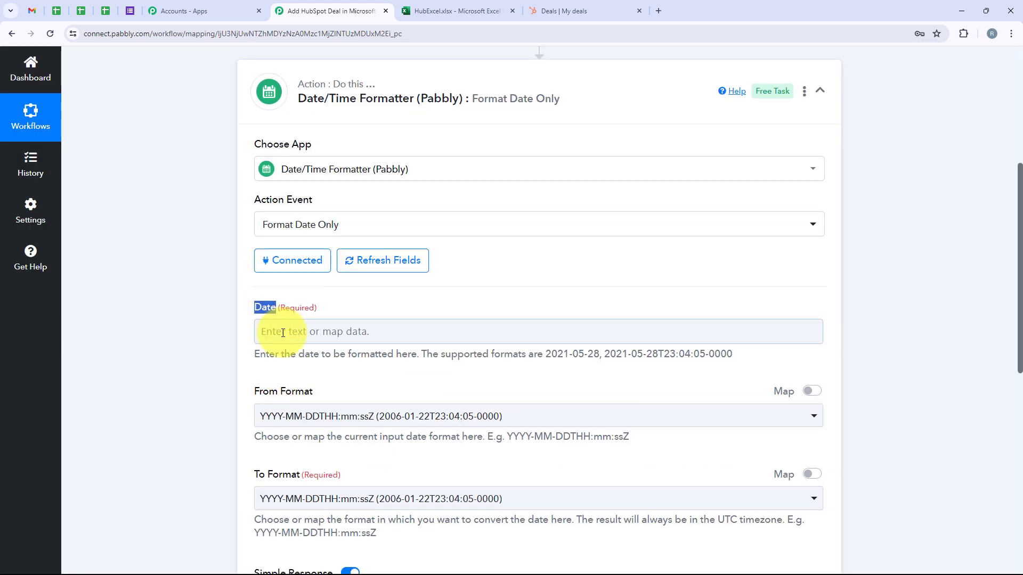
{"action": "left_click", "coordinate": [270, 331]}
{"action": "left_click", "coordinate": [297, 380]}
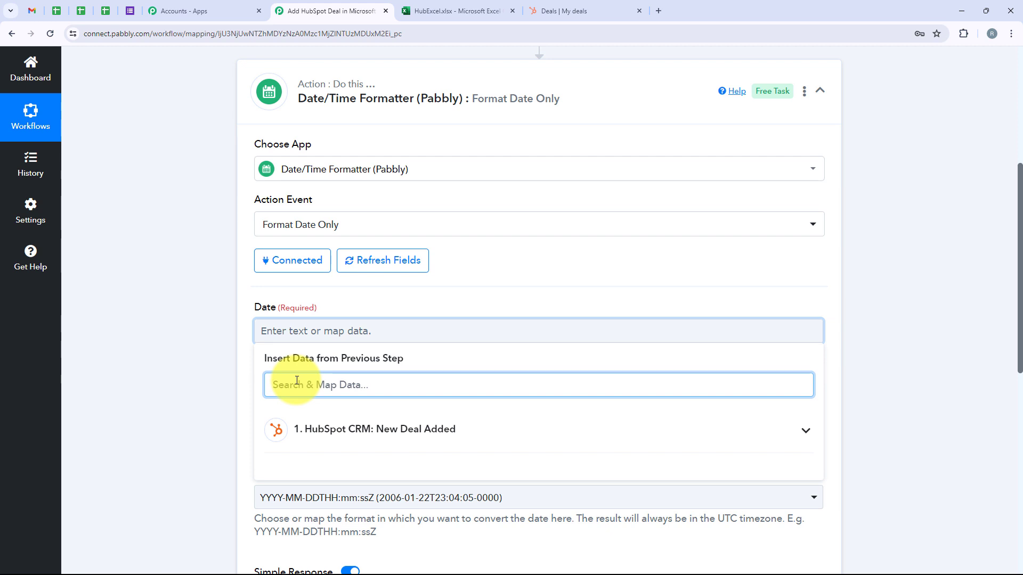
{"action": "type", "text": "Dat"}
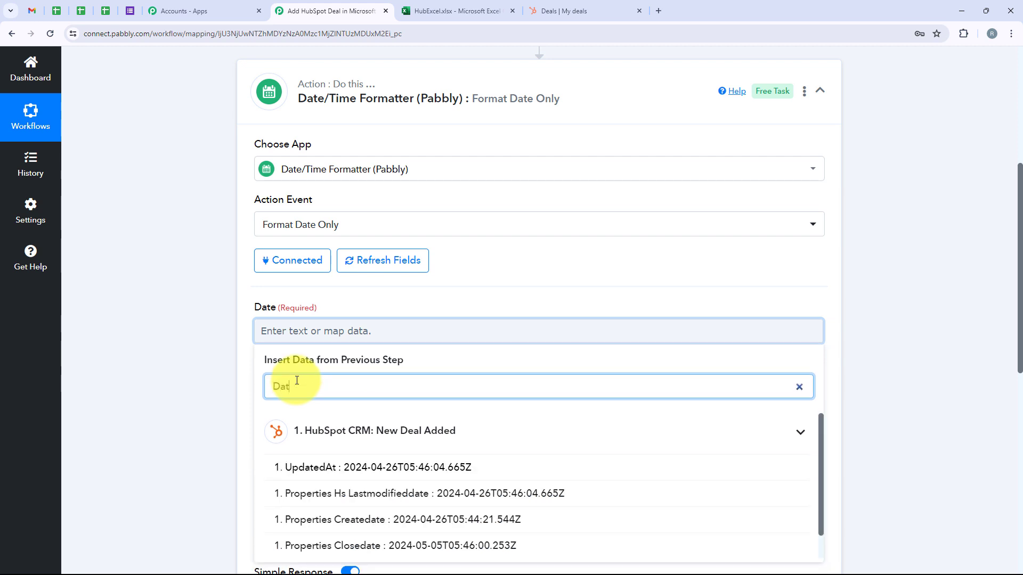
{"action": "left_click", "coordinate": [468, 520]}
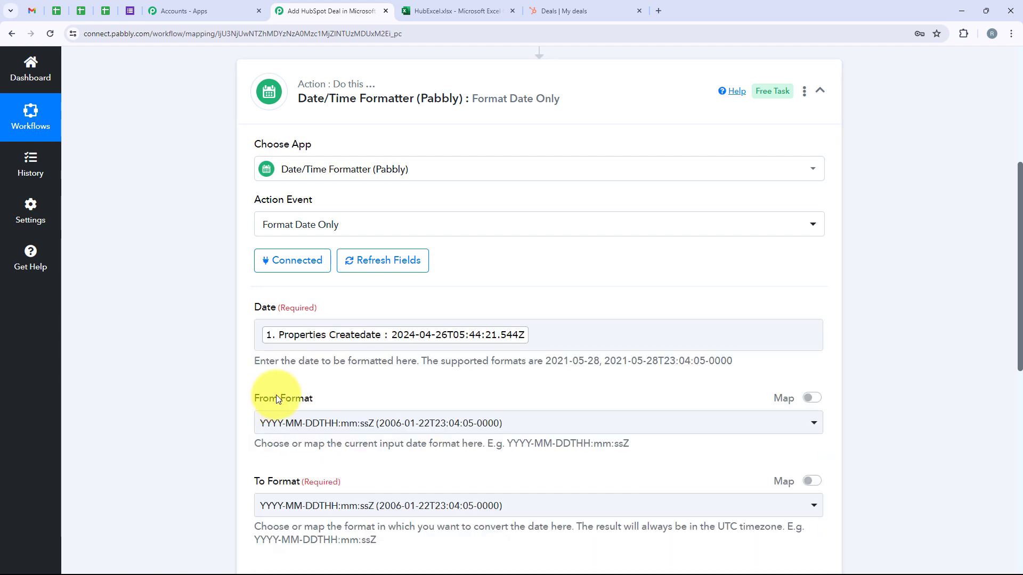
Step: Set the formatter's To Format to DD-MM-YYYY (22-01-2006)
{"action": "scroll", "coordinate": [276, 398], "scroll_direction": "down", "scroll_amount": 3}
{"action": "left_click_drag", "start_coordinate": [250, 242], "coordinate": [314, 241]}
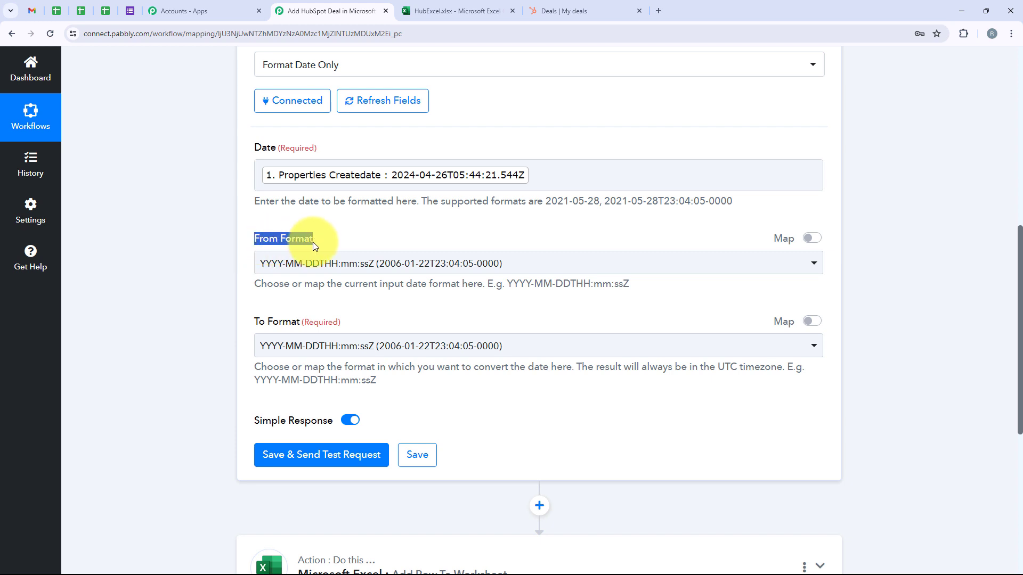
{"action": "left_click_drag", "start_coordinate": [254, 322], "coordinate": [299, 323]}
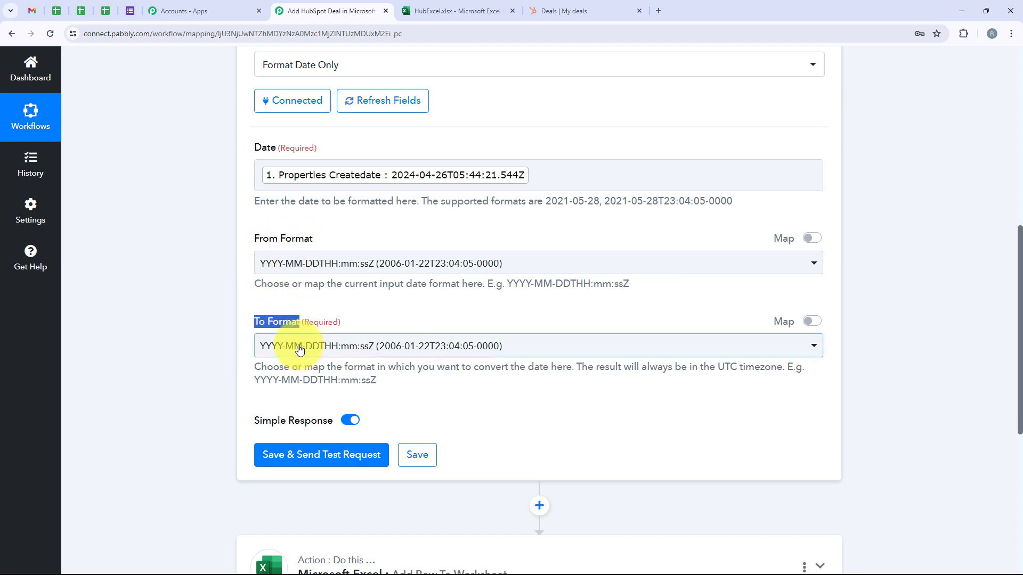
{"action": "left_click", "coordinate": [299, 349]}
{"action": "scroll", "coordinate": [333, 325], "scroll_direction": "down", "scroll_amount": 2}
{"action": "left_click", "coordinate": [277, 343]}
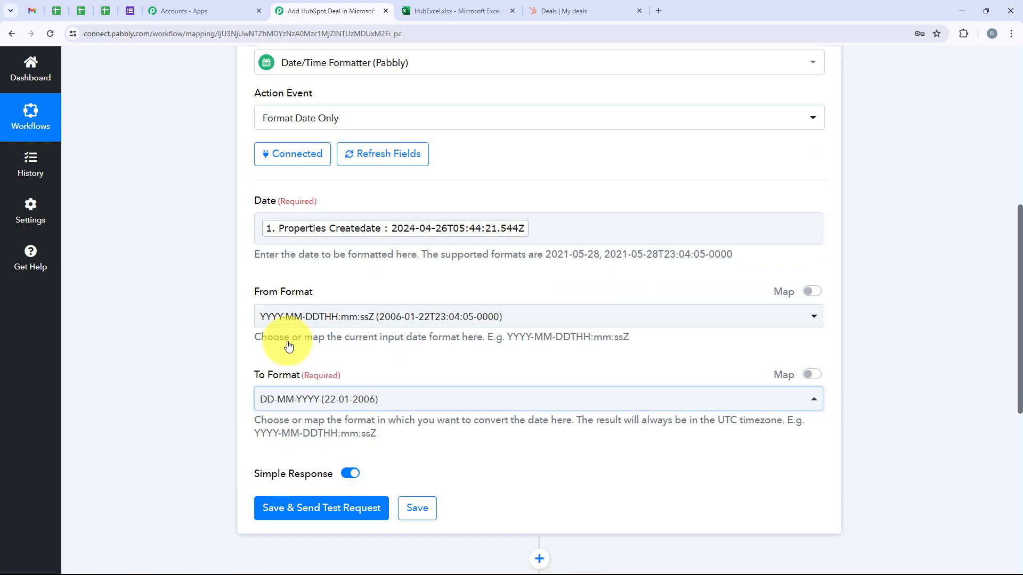
Step: Save the created-date formatter, send a test request, and check the formatted result against the input date and chosen format
{"action": "left_click", "coordinate": [358, 513]}
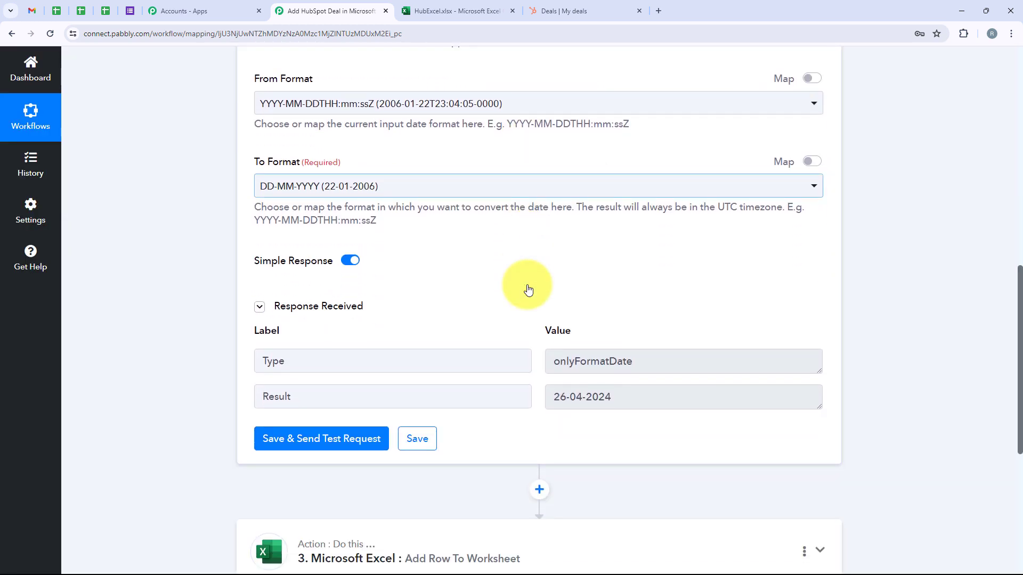
{"action": "left_click_drag", "start_coordinate": [614, 399], "coordinate": [558, 399]}
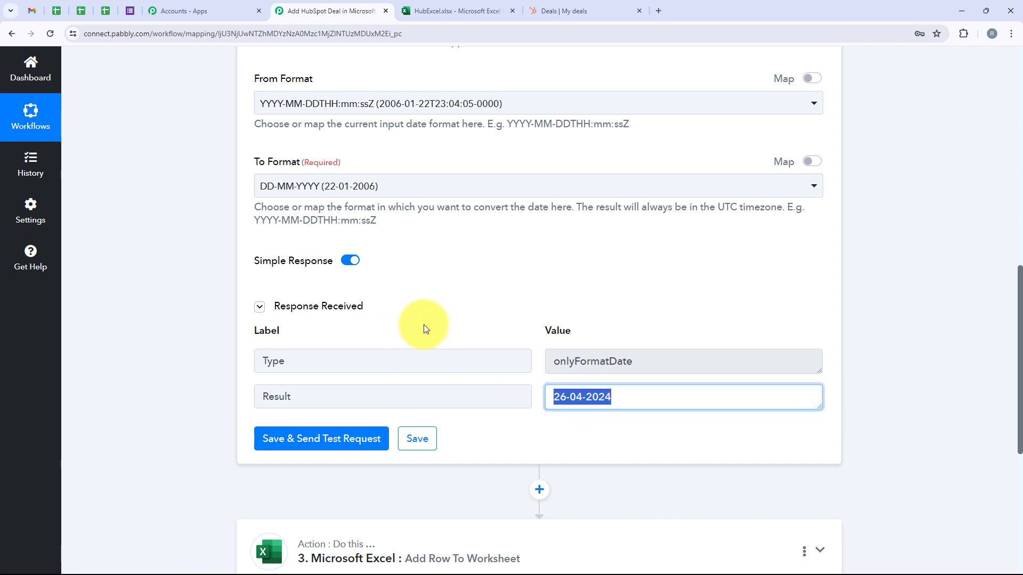
{"action": "scroll", "coordinate": [423, 324], "scroll_direction": "up", "scroll_amount": 3}
{"action": "scroll", "coordinate": [335, 123], "scroll_direction": "down", "scroll_amount": 1}
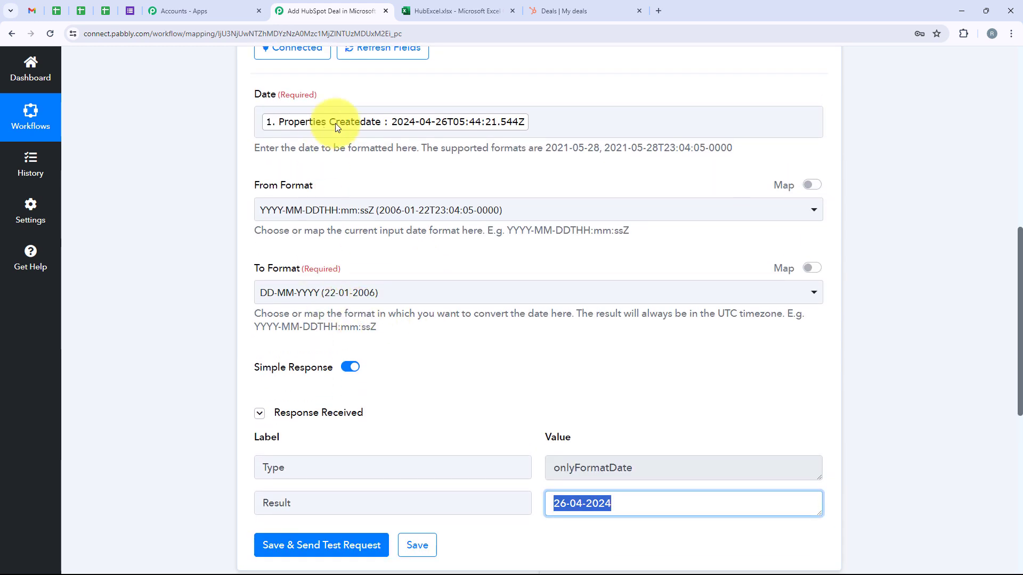
{"action": "left_click", "coordinate": [434, 290]}
{"action": "scroll", "coordinate": [441, 277], "scroll_direction": "up", "scroll_amount": 1}
{"action": "scroll", "coordinate": [446, 250], "scroll_direction": "up", "scroll_amount": 1}
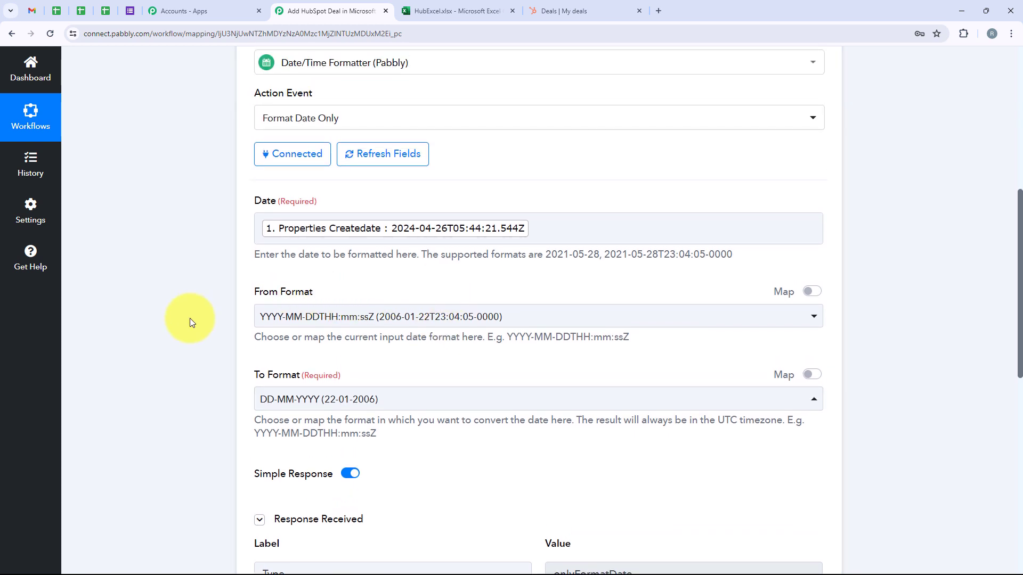
Step: Clone the created-date Date/Time Formatter step
{"action": "scroll", "coordinate": [605, 220], "scroll_direction": "down", "scroll_amount": 1}
{"action": "scroll", "coordinate": [667, 209], "scroll_direction": "up", "scroll_amount": 1}
{"action": "scroll", "coordinate": [669, 213], "scroll_direction": "up", "scroll_amount": 2}
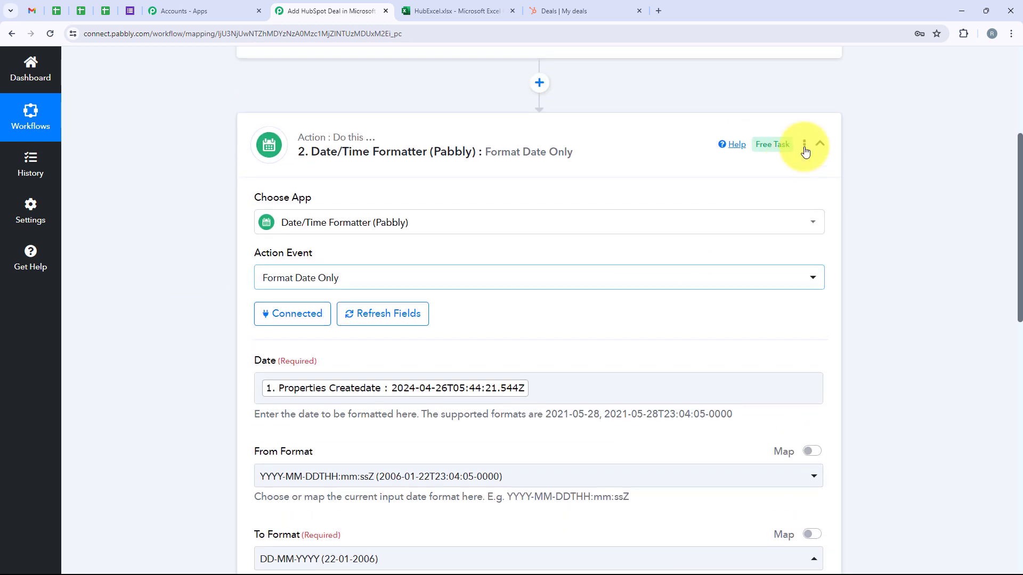
{"action": "left_click", "coordinate": [803, 146]}
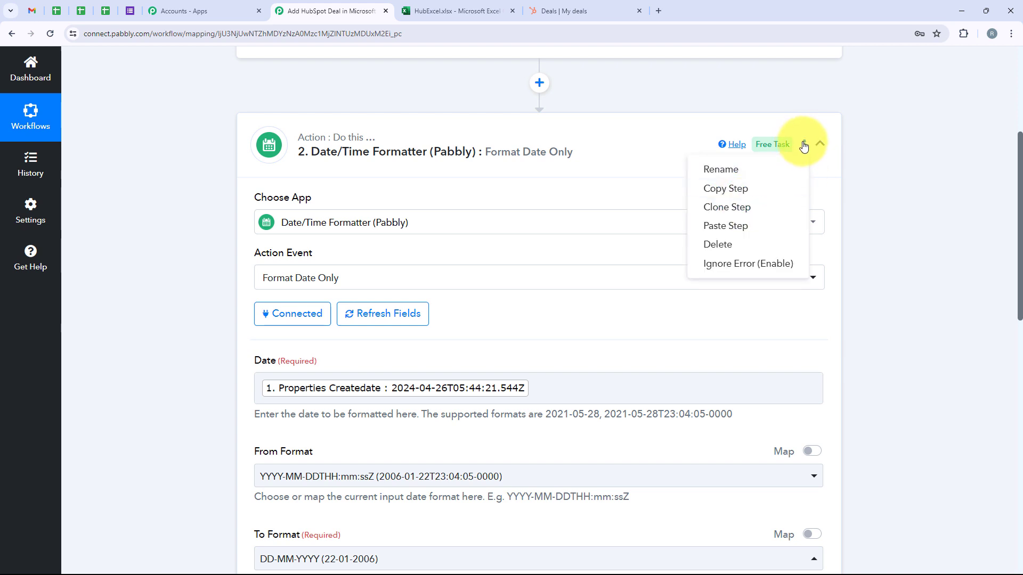
{"action": "left_click", "coordinate": [767, 207]}
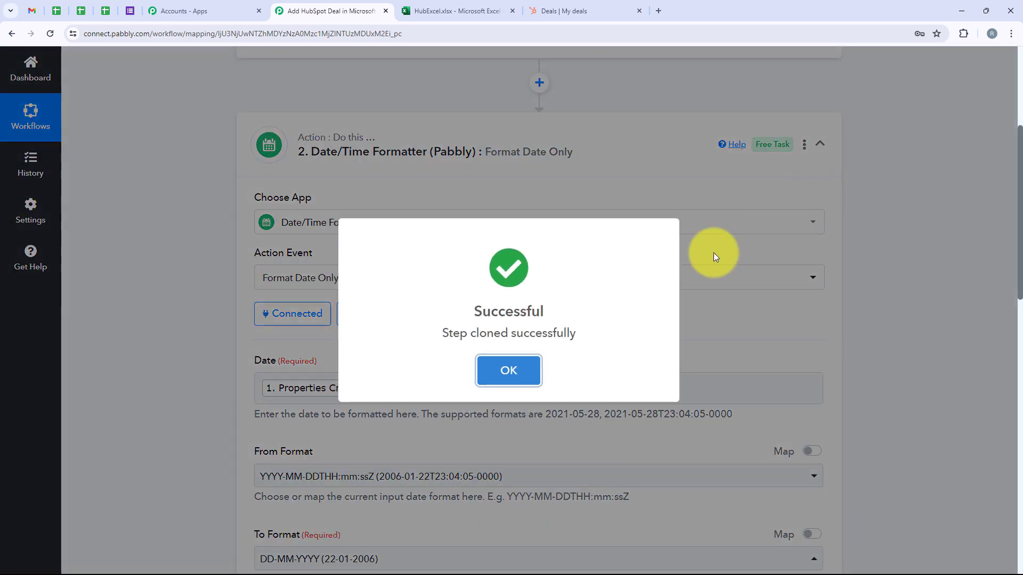
{"action": "left_click", "coordinate": [498, 367]}
Step: Replace the cloned formatter's Date mapping with Properties Closedate from the HubSpot New Deal Added response
{"action": "scroll", "coordinate": [236, 254], "scroll_direction": "down", "scroll_amount": 9}
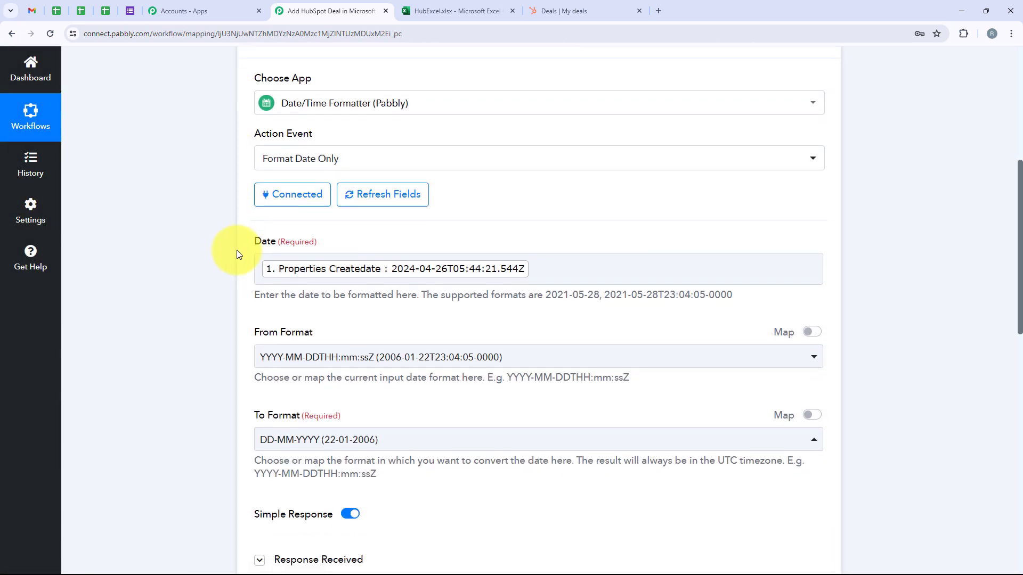
{"action": "left_click", "coordinate": [400, 433]}
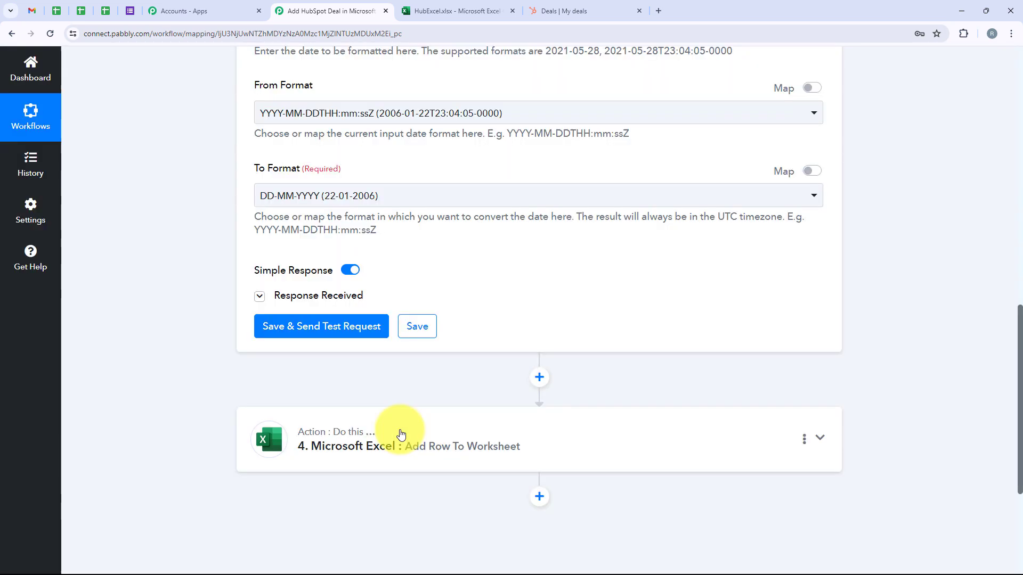
{"action": "scroll", "coordinate": [392, 384], "scroll_direction": "down", "scroll_amount": 2}
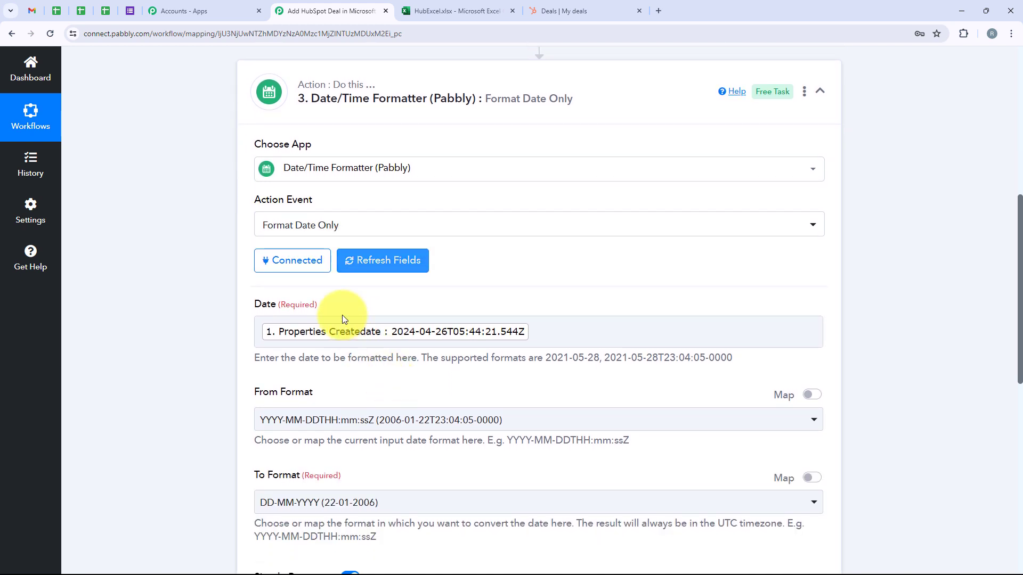
{"action": "left_click", "coordinate": [411, 334]}
{"action": "key", "text": "BackSpace"}
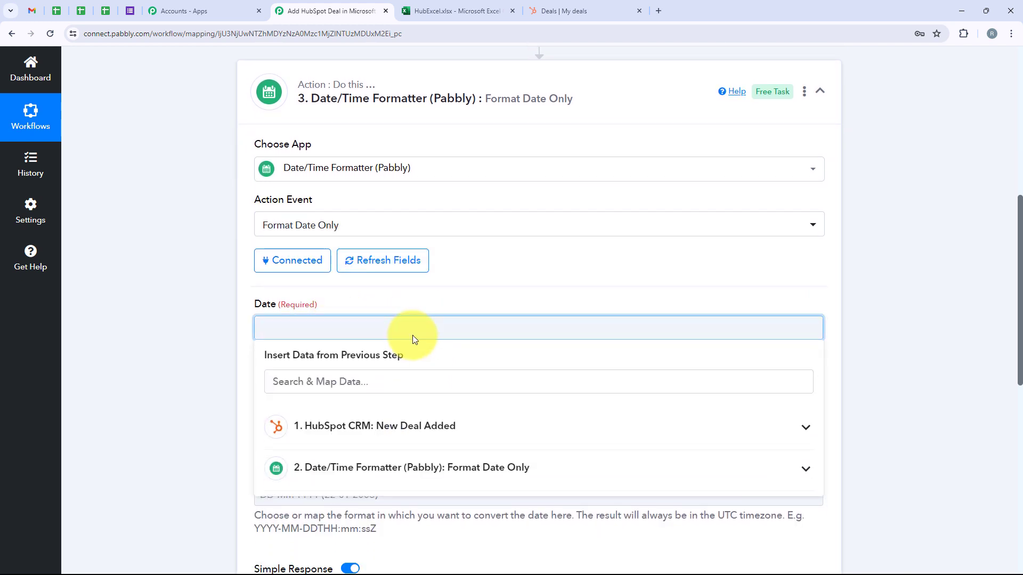
{"action": "left_click", "coordinate": [271, 382]}
{"action": "type", "text": "close"}
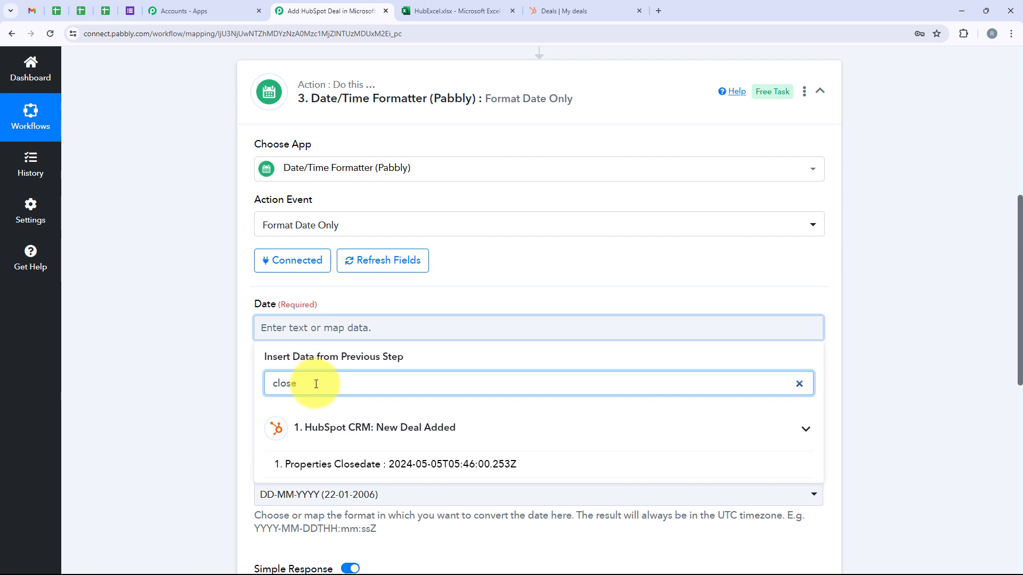
{"action": "left_click", "coordinate": [342, 465]}
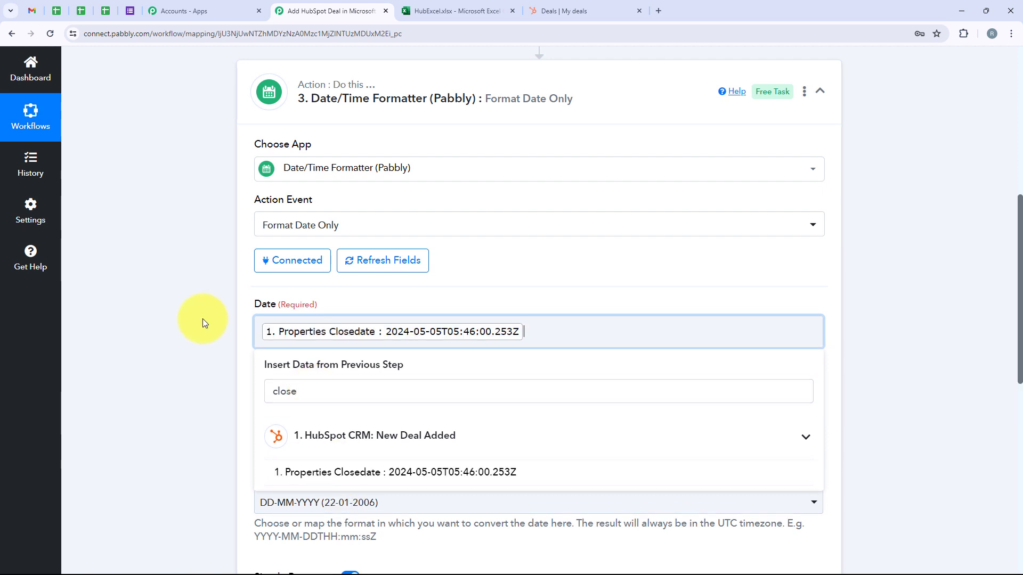
{"action": "left_click", "coordinate": [202, 318]}
Step: Save the closed-date formatter step and send its test request
{"action": "scroll", "coordinate": [459, 287], "scroll_direction": "down", "scroll_amount": 1}
{"action": "scroll", "coordinate": [459, 286], "scroll_direction": "down", "scroll_amount": 2}
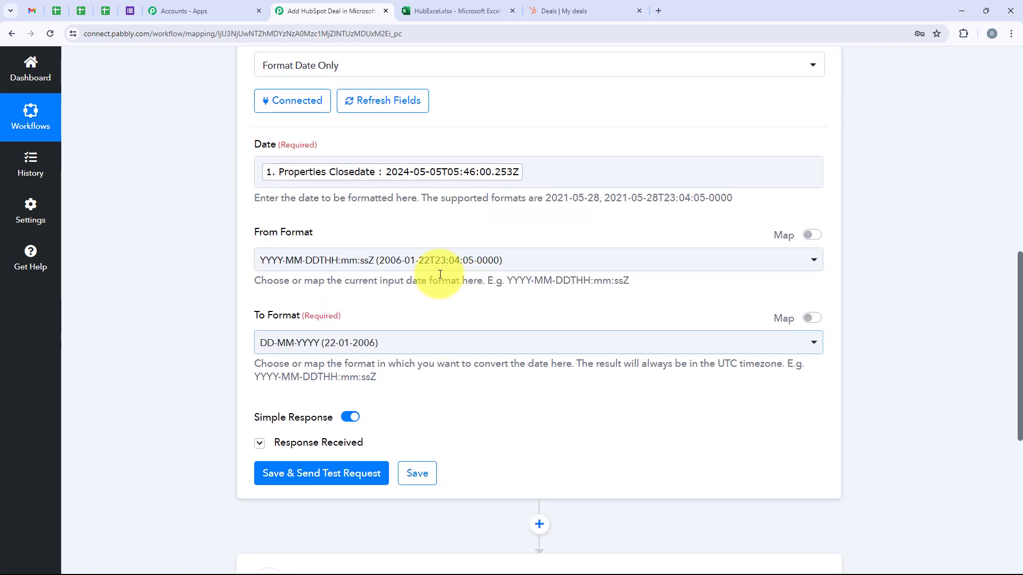
{"action": "left_click", "coordinate": [328, 471]}
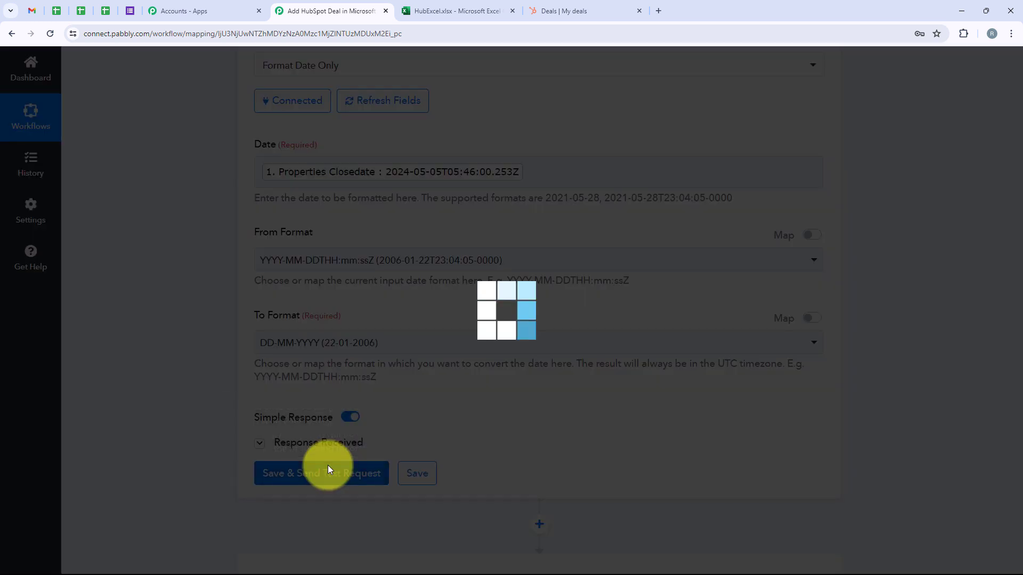
Step: Check the formatted closed-date result in the third step's response
{"action": "scroll", "coordinate": [472, 403], "scroll_direction": "down", "scroll_amount": 1}
{"action": "scroll", "coordinate": [472, 403], "scroll_direction": "down", "scroll_amount": 1}
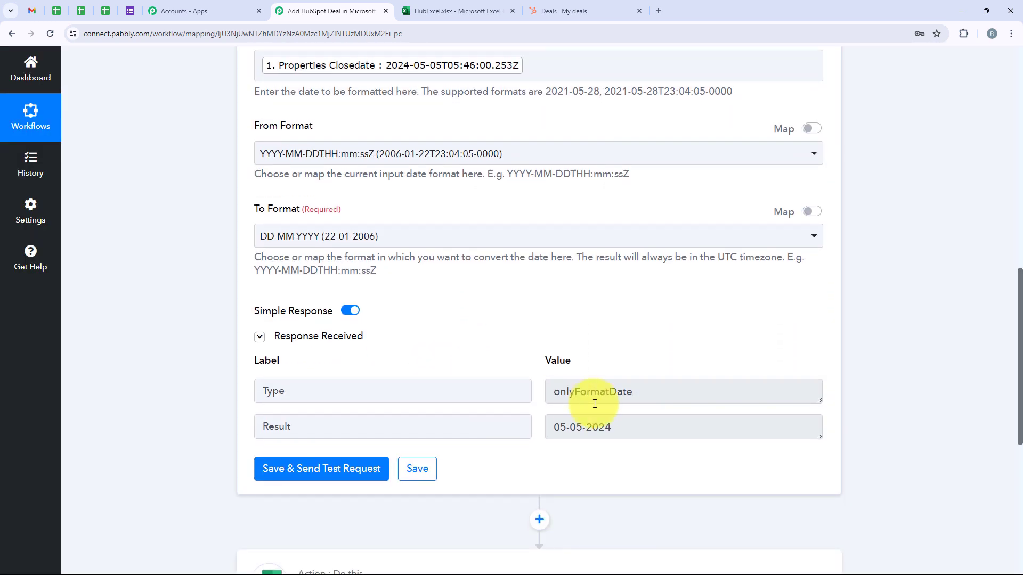
{"action": "left_click_drag", "start_coordinate": [612, 427], "coordinate": [559, 432]}
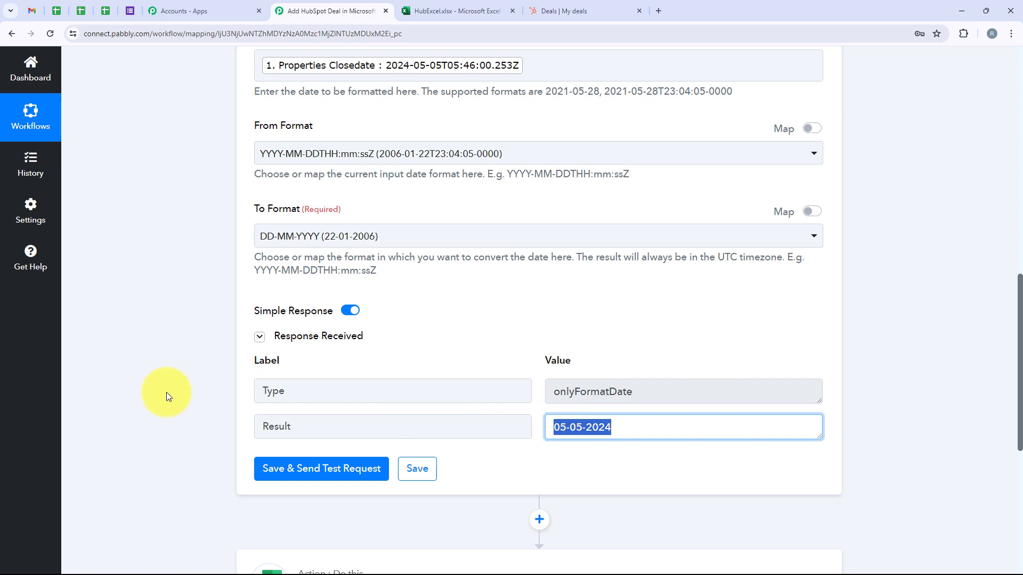
Step: In the Excel Add Row To Worksheet step, map Column C (Created Date) to the Result of formatter step 2
{"action": "scroll", "coordinate": [167, 392], "scroll_direction": "down", "scroll_amount": 2}
{"action": "scroll", "coordinate": [167, 392], "scroll_direction": "down", "scroll_amount": 2}
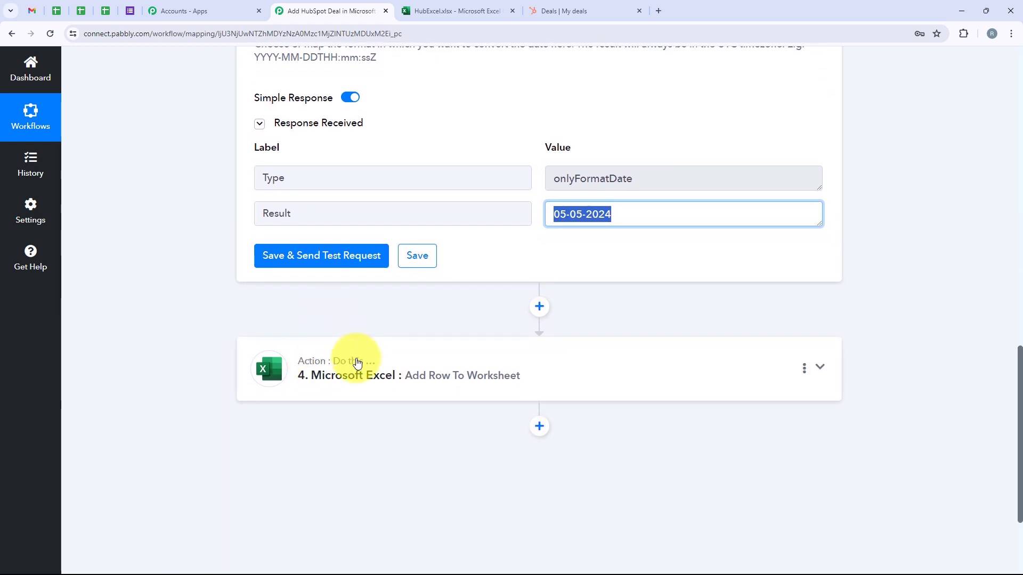
{"action": "left_click", "coordinate": [357, 364]}
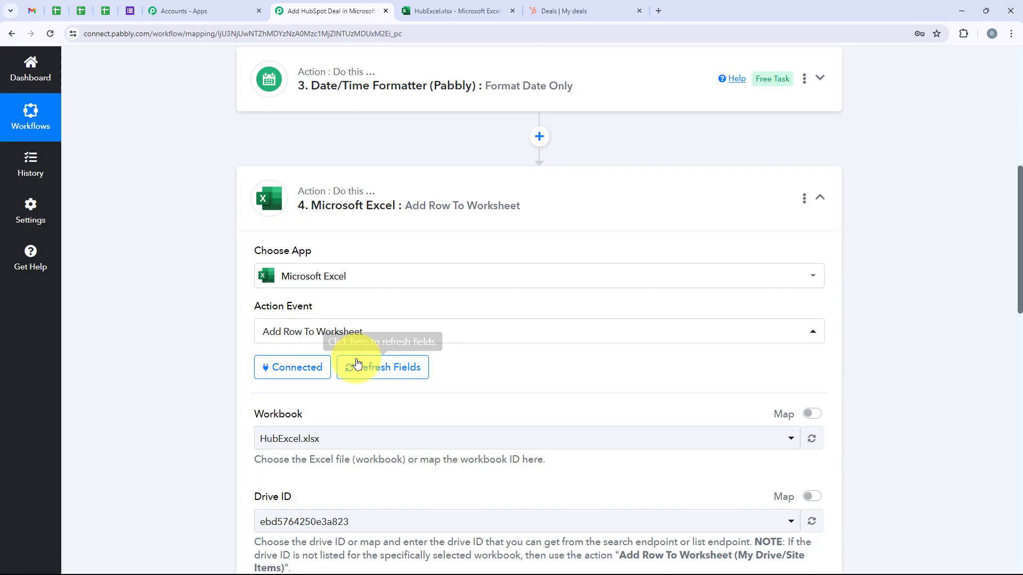
{"action": "scroll", "coordinate": [213, 431], "scroll_direction": "down", "scroll_amount": 8}
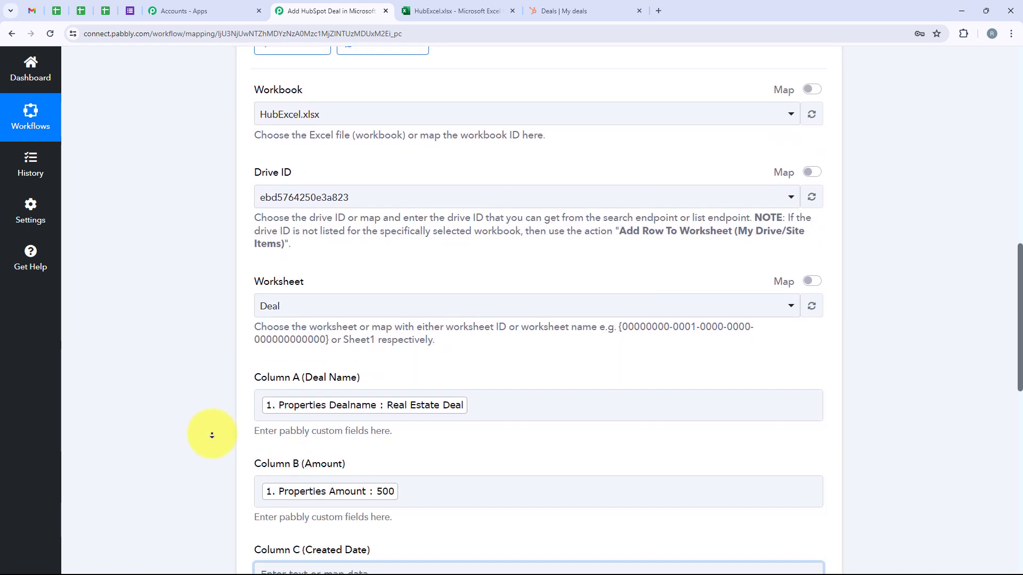
{"action": "scroll", "coordinate": [212, 435], "scroll_direction": "down", "scroll_amount": 4}
{"action": "left_click", "coordinate": [335, 202]}
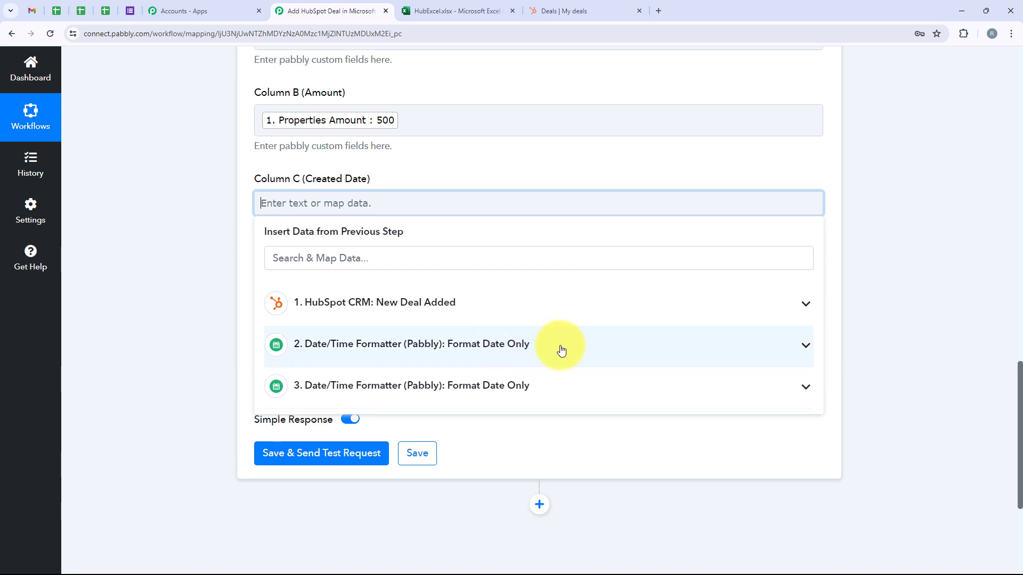
{"action": "left_click", "coordinate": [511, 349]}
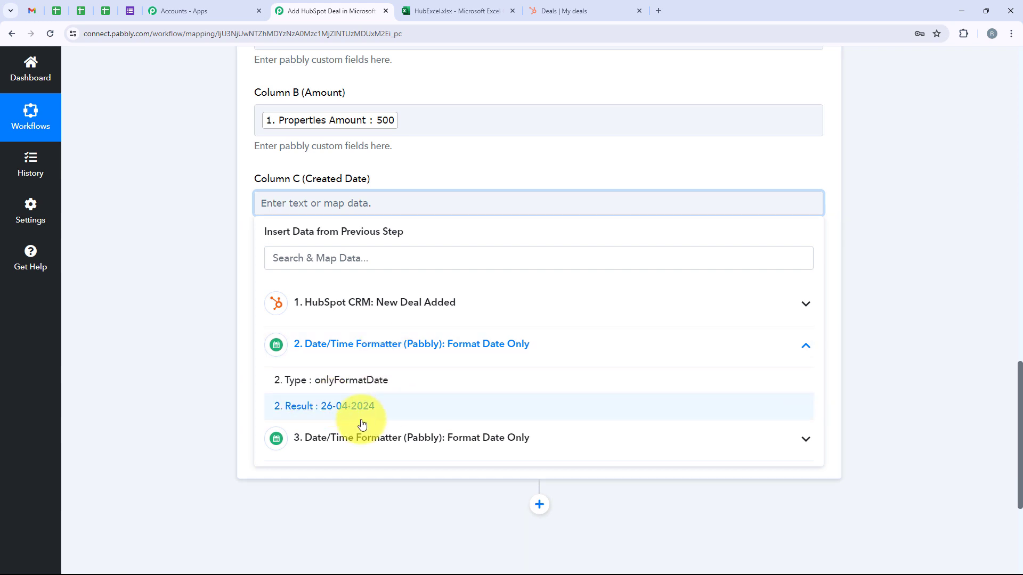
{"action": "left_click", "coordinate": [350, 407]}
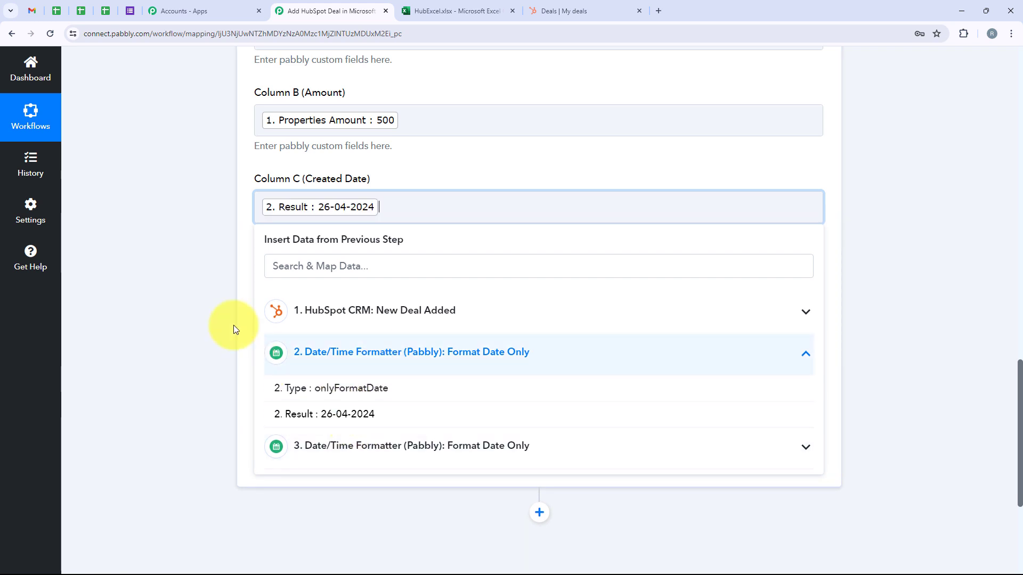
{"action": "left_click", "coordinate": [226, 304]}
Step: Map Column D (Closed Date) to the Result of formatter step 3
{"action": "left_click", "coordinate": [336, 293]}
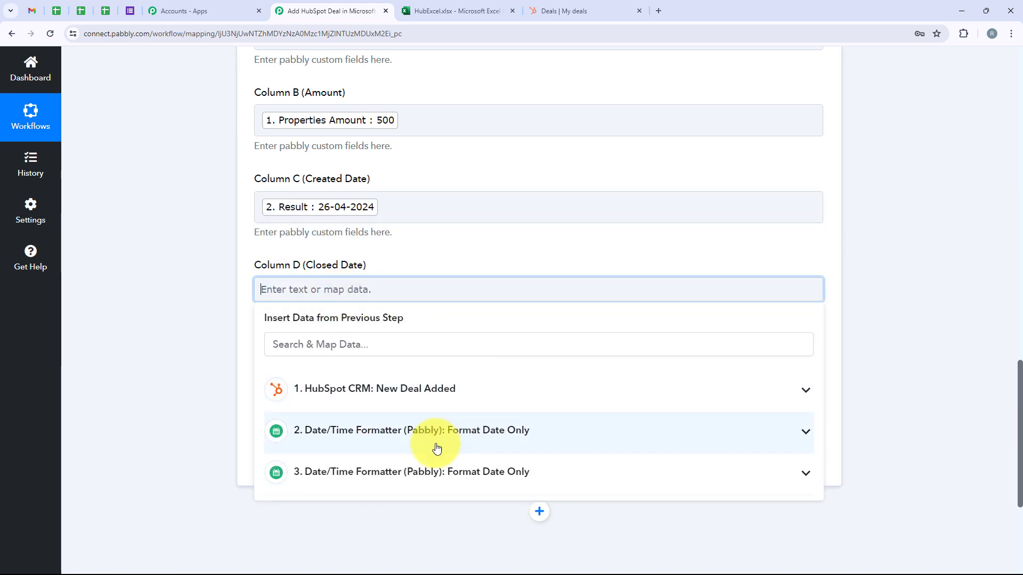
{"action": "left_click", "coordinate": [415, 472]}
{"action": "left_click", "coordinate": [354, 535]}
{"action": "left_click", "coordinate": [178, 340]}
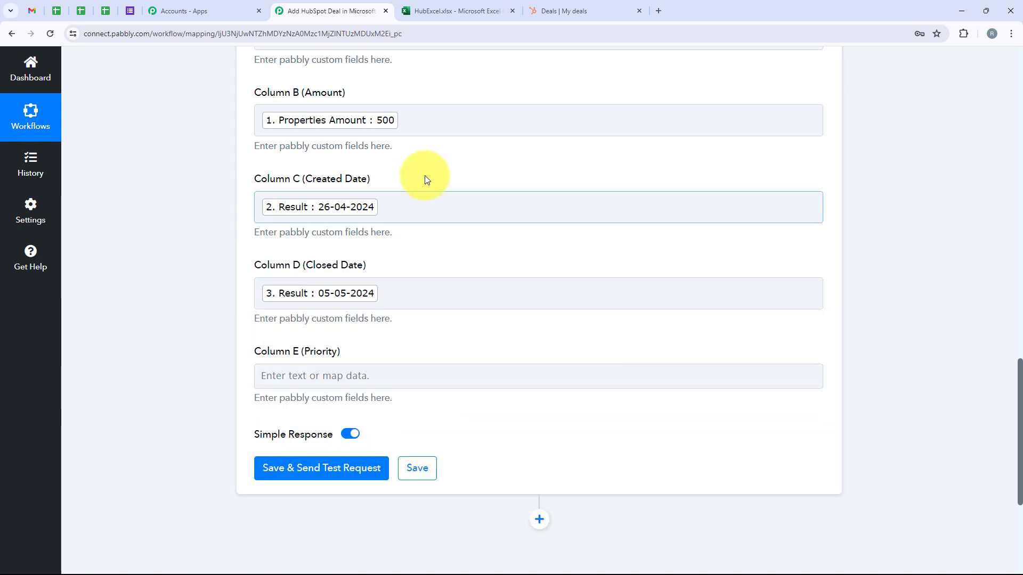
Step: Find the priority data with "Pri" and map Column E (Priority) to HubSpot's Properties Hs Priority
{"action": "scroll", "coordinate": [386, 330], "scroll_direction": "down", "scroll_amount": 1}
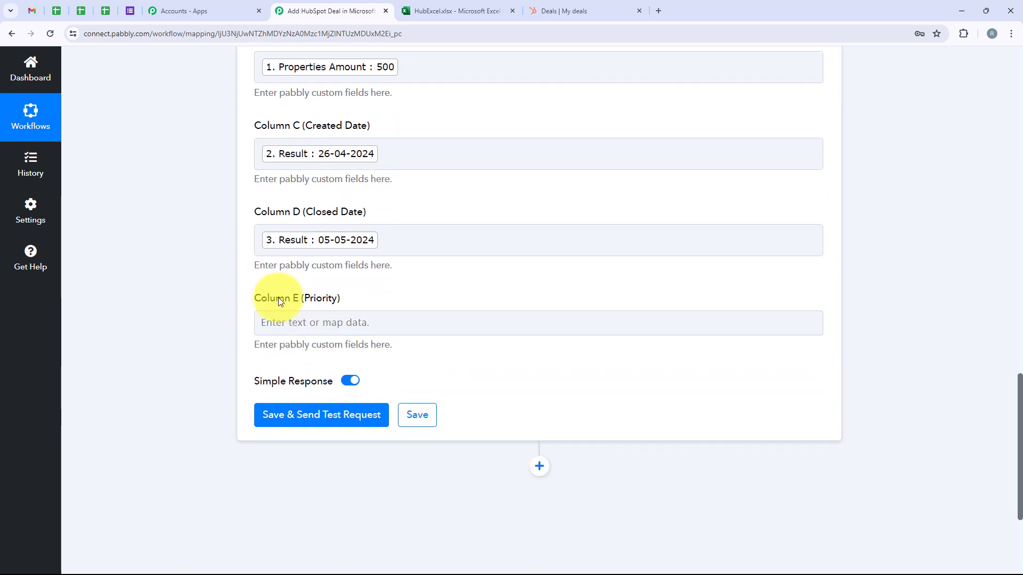
{"action": "left_click", "coordinate": [329, 324]}
{"action": "left_click", "coordinate": [327, 375]}
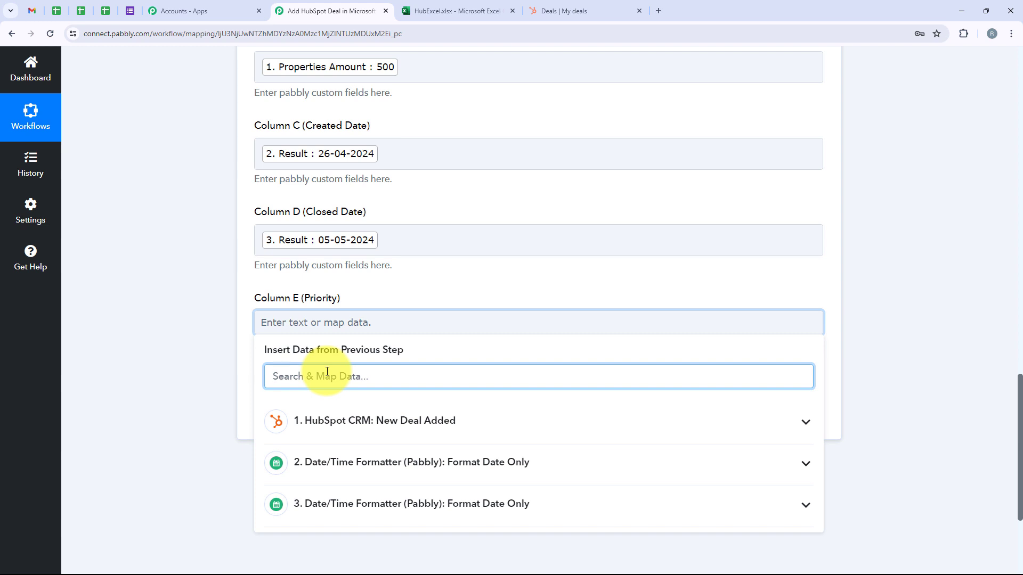
{"action": "type", "text": "Pri"}
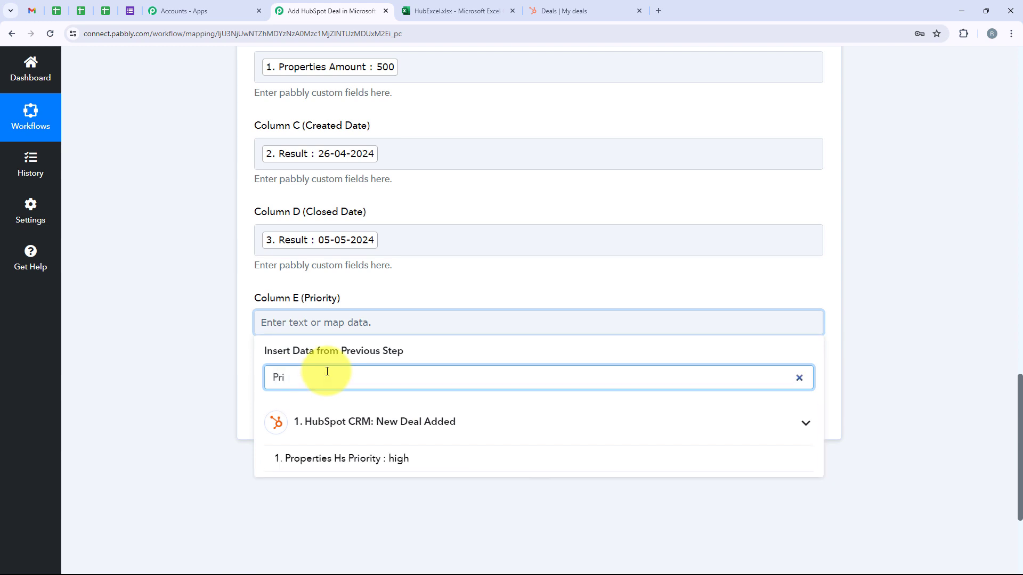
{"action": "left_click", "coordinate": [362, 461]}
{"action": "left_click", "coordinate": [216, 344]}
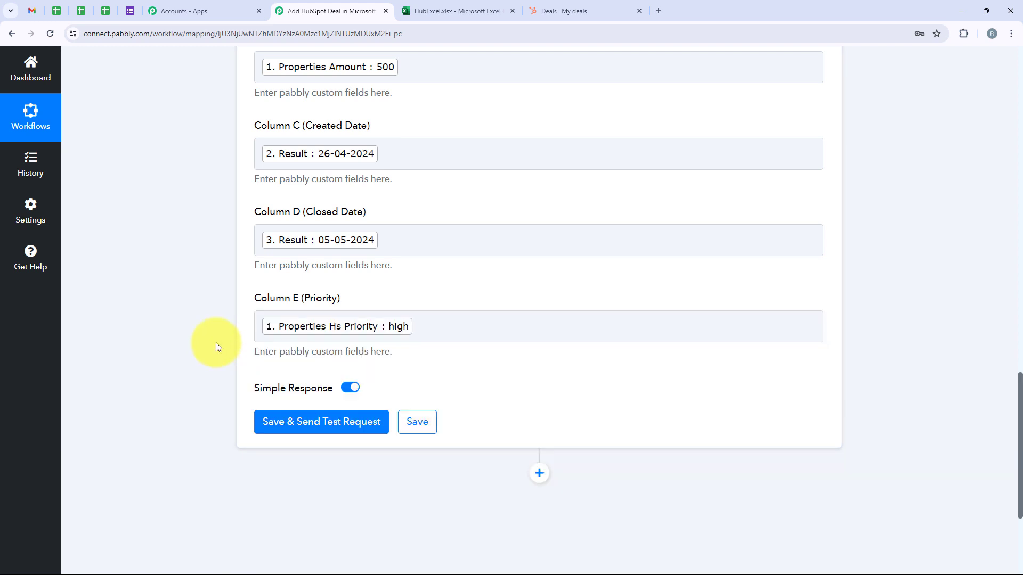
Step: Save the Add Row To Worksheet step, send its test request, and view the response
{"action": "scroll", "coordinate": [216, 343], "scroll_direction": "up", "scroll_amount": 2}
{"action": "scroll", "coordinate": [216, 343], "scroll_direction": "down", "scroll_amount": 2}
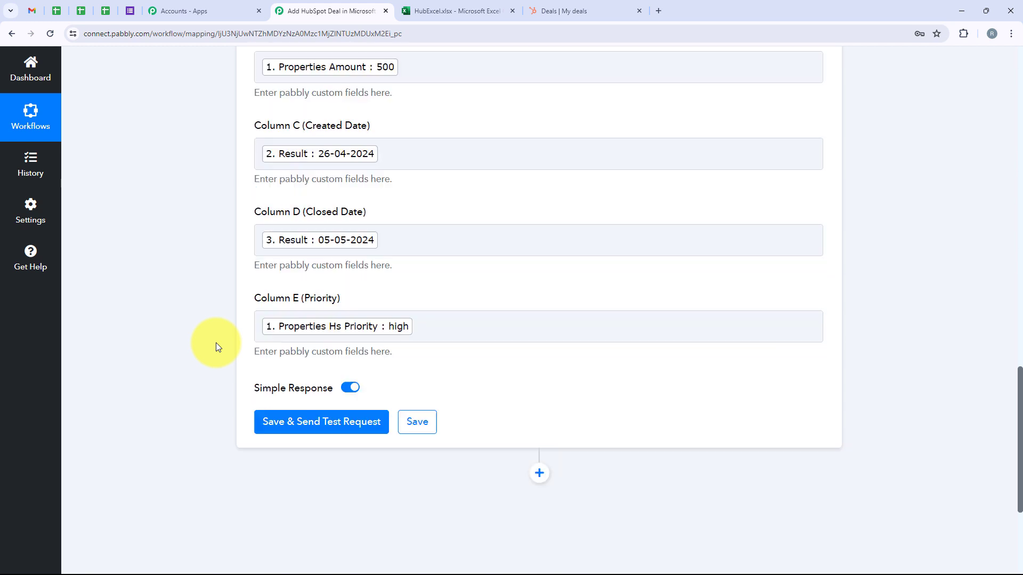
{"action": "left_click", "coordinate": [270, 424]}
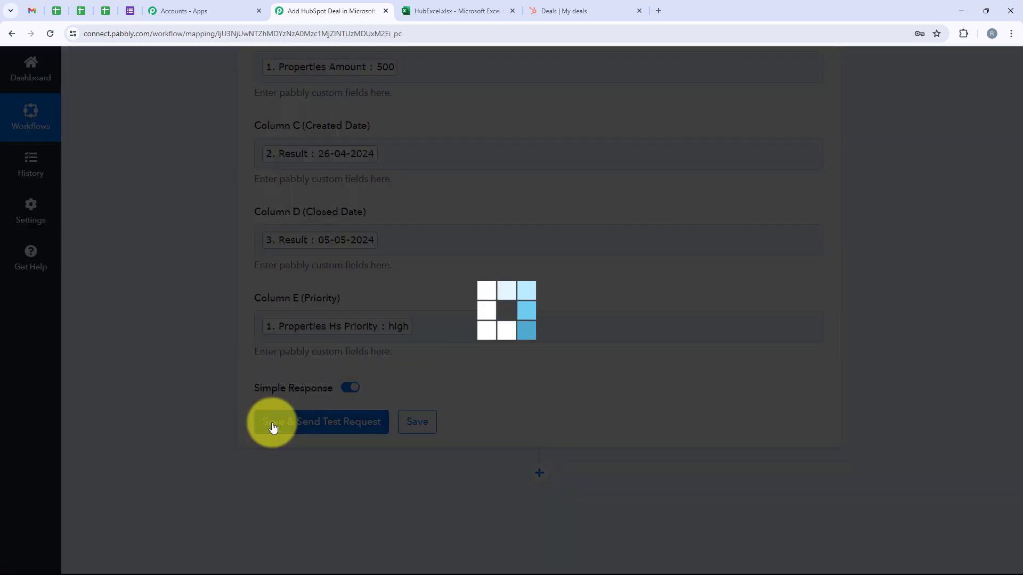
{"action": "scroll", "coordinate": [531, 314], "scroll_direction": "down", "scroll_amount": 5}
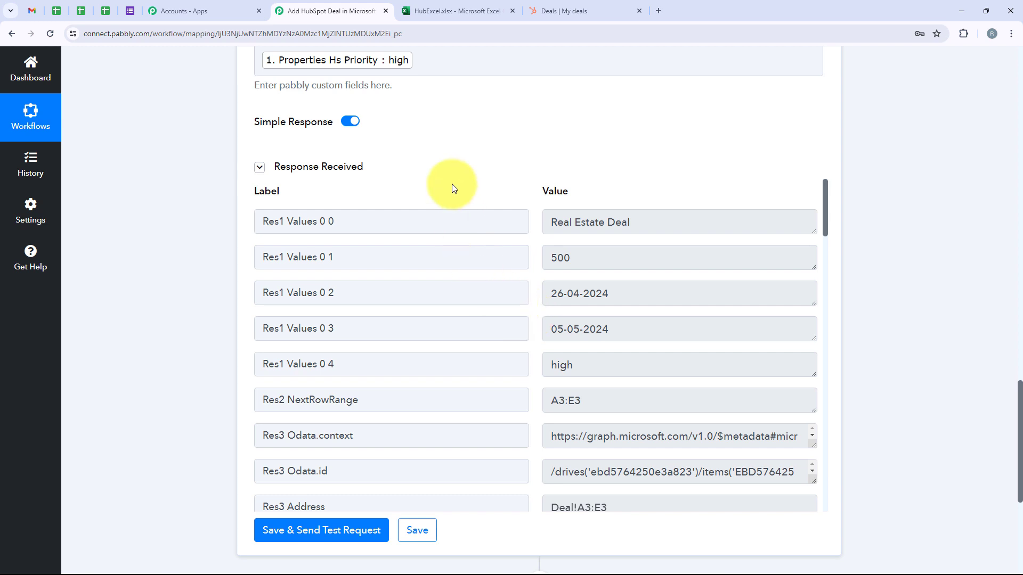
Step: Switch to the HubExcel workbook and check the Real Estate Deal row in the Deal worksheet
{"action": "left_click", "coordinate": [429, 10]}
{"action": "left_click", "coordinate": [69, 261]}
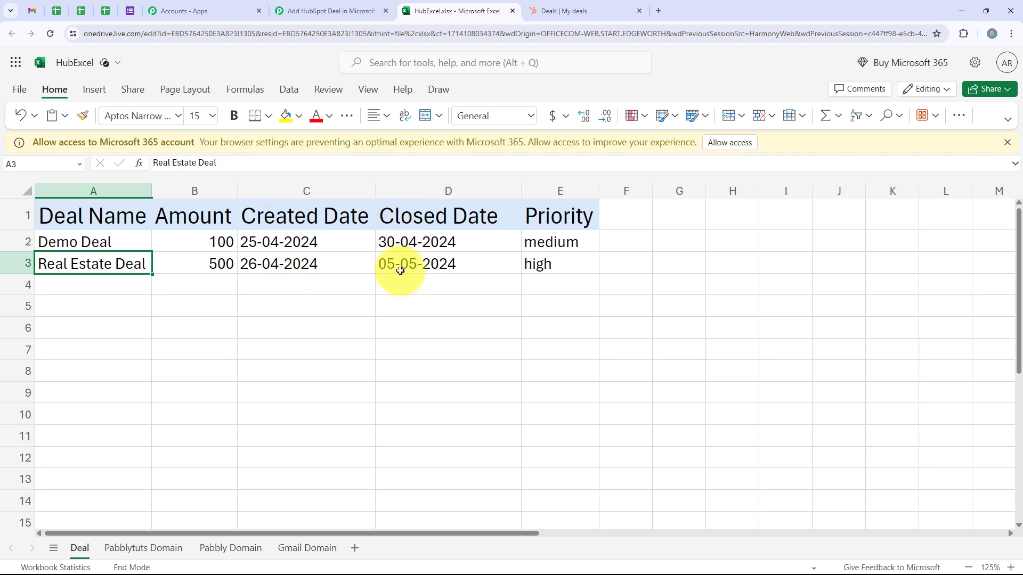
{"action": "left_click", "coordinate": [568, 267]}
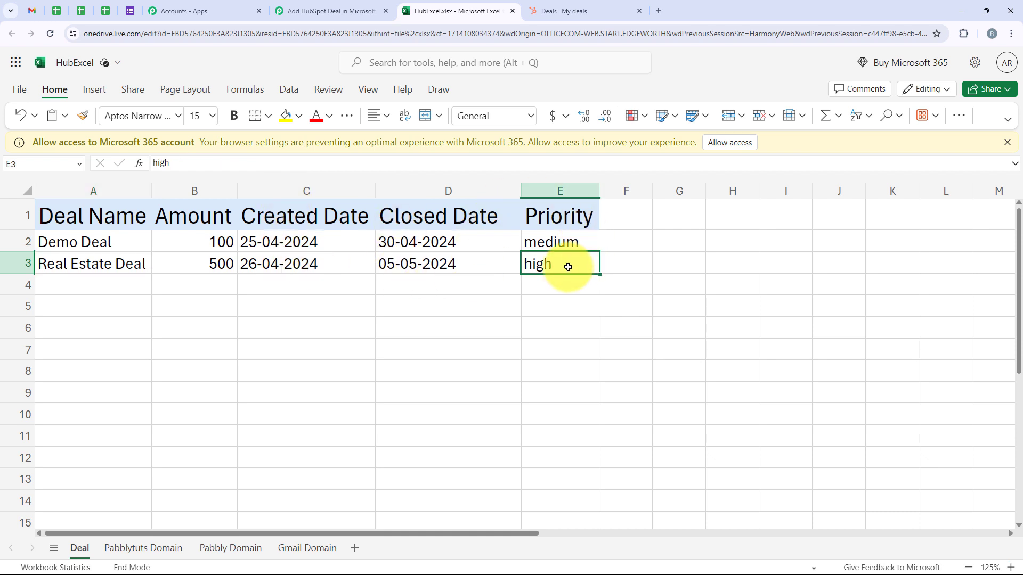
{"action": "left_click", "coordinate": [331, 331]}
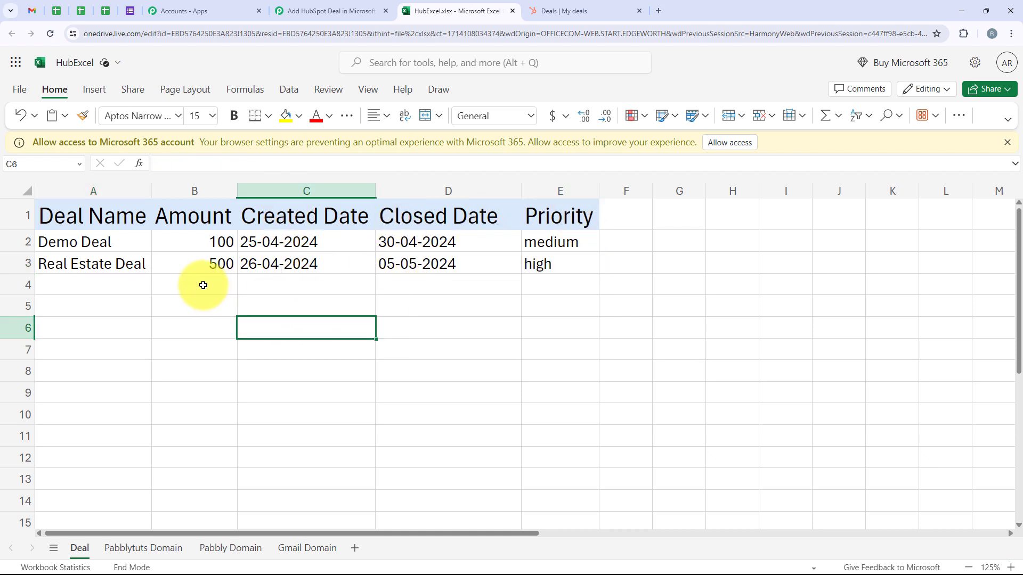
{"action": "left_click", "coordinate": [203, 285]}
Step: Switch to HubSpot's deals list and start a new deal named "Real Estate Deal 2"
{"action": "left_click", "coordinate": [298, 11]}
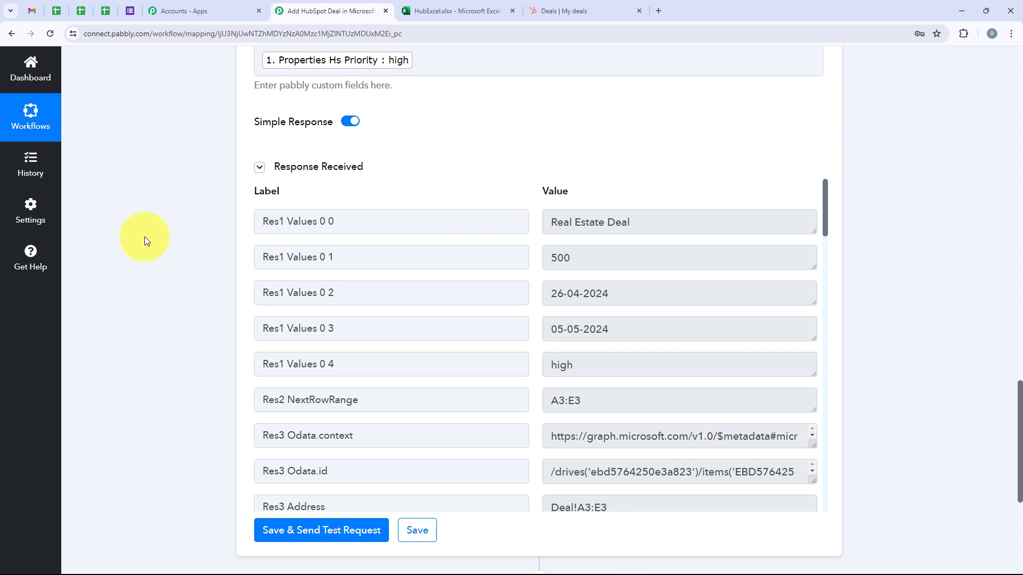
{"action": "left_click", "coordinate": [548, 10]}
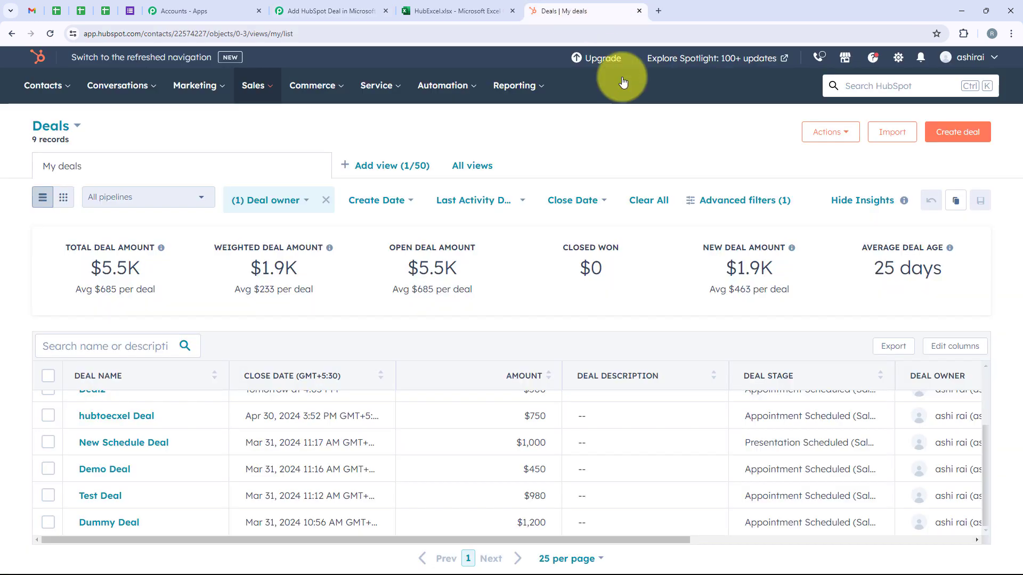
{"action": "left_click", "coordinate": [959, 135]}
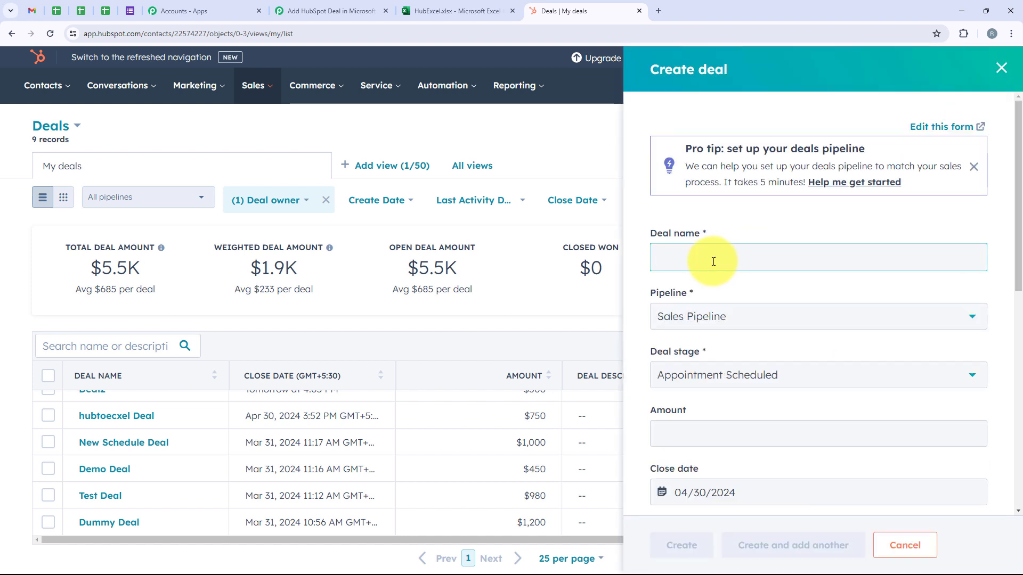
{"action": "left_click", "coordinate": [713, 261]}
{"action": "type", "text": "Real"}
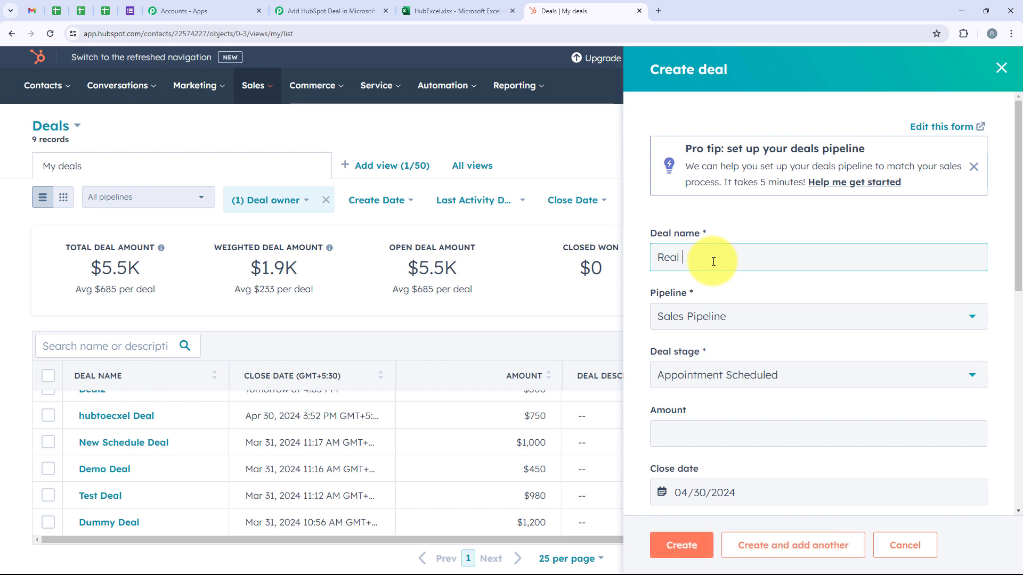
{"action": "type", "text": " Estate Deal 2"}
Step: Set the new deal's stage to Contract Sent and its amount to 200
{"action": "left_click", "coordinate": [757, 369]}
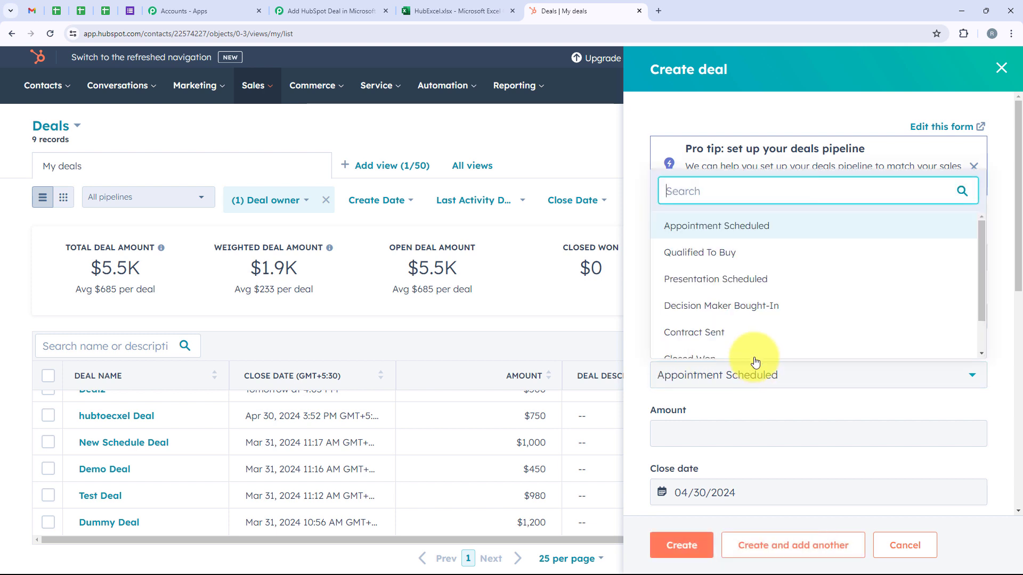
{"action": "left_click", "coordinate": [753, 340]}
{"action": "scroll", "coordinate": [752, 337], "scroll_direction": "down", "scroll_amount": 2}
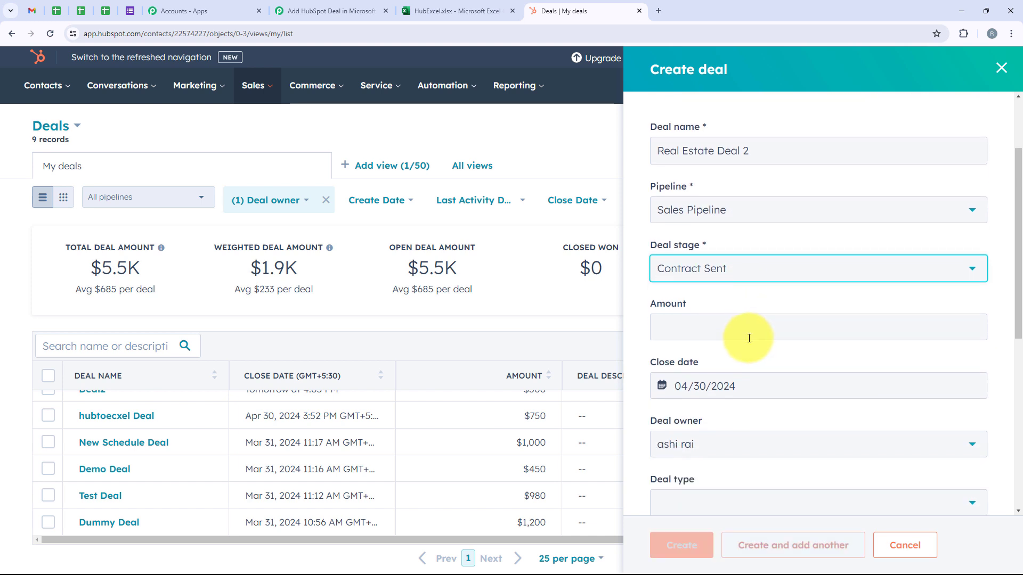
{"action": "left_click", "coordinate": [748, 337]}
{"action": "type", "text": "2"}
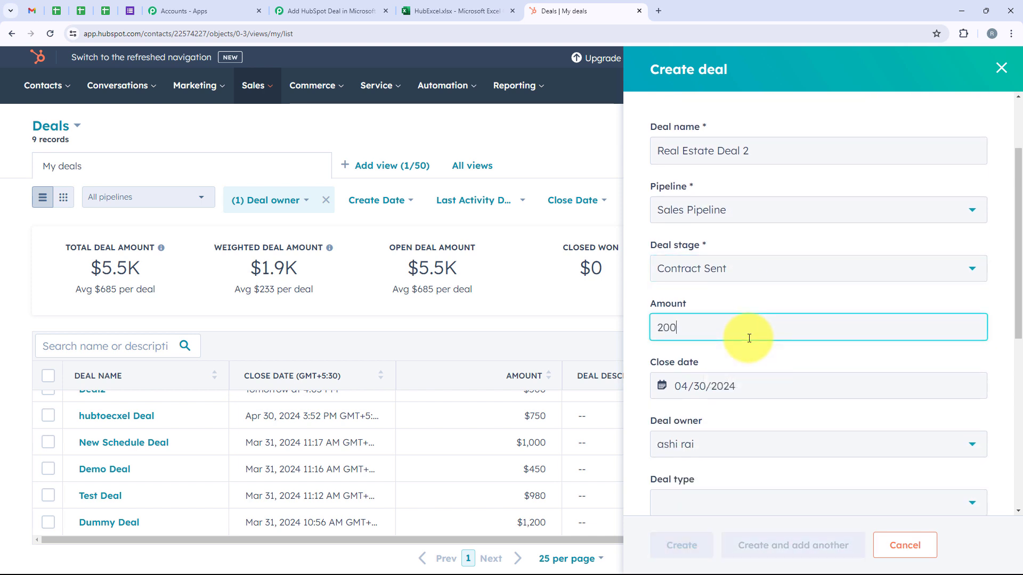
{"action": "type", "text": "00"}
Step: Set the new deal's close date to 05/10/2024
{"action": "left_click", "coordinate": [722, 383]}
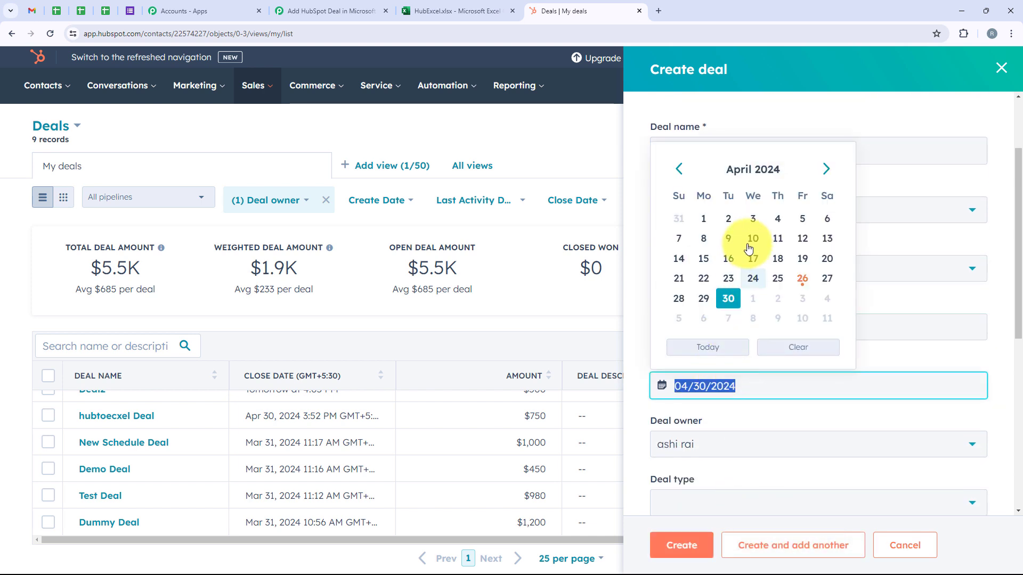
{"action": "left_click", "coordinate": [825, 169]}
{"action": "left_click", "coordinate": [801, 238]}
{"action": "scroll", "coordinate": [779, 350], "scroll_direction": "down", "scroll_amount": 5}
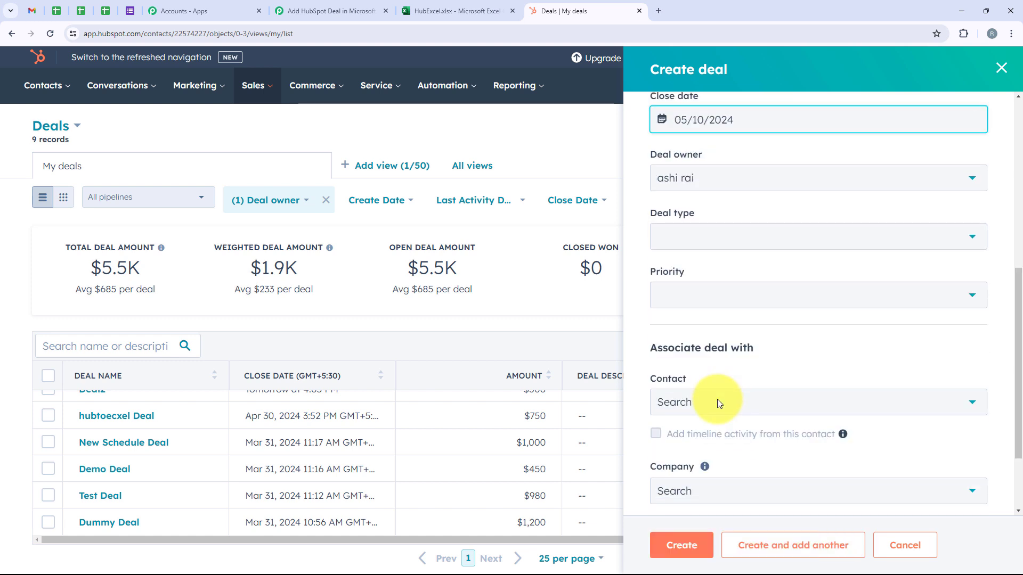
Step: Create the deal with deal type New Business and priority Low
{"action": "left_click", "coordinate": [685, 215]}
{"action": "left_click", "coordinate": [743, 308]}
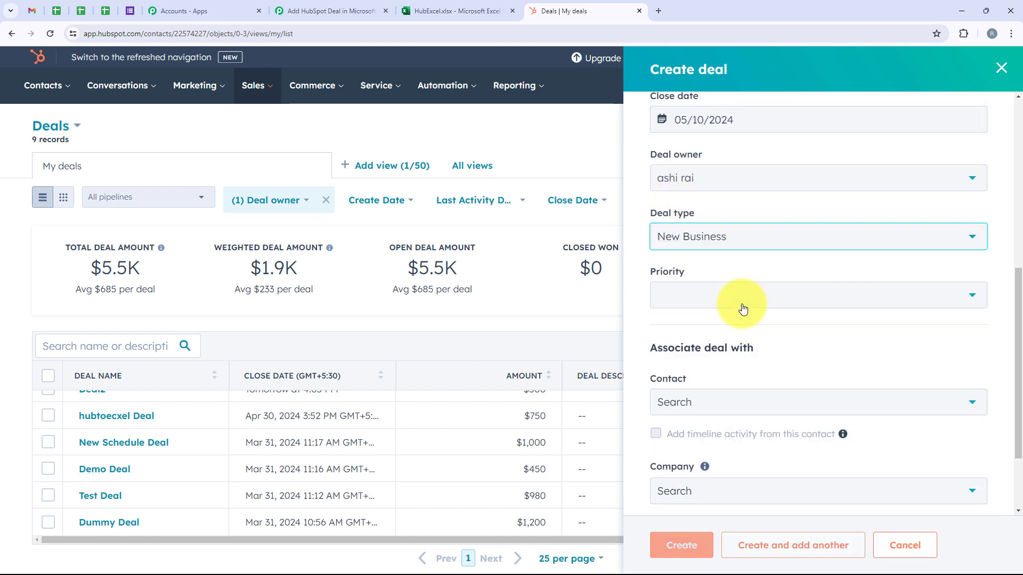
{"action": "left_click", "coordinate": [742, 300]}
{"action": "left_click", "coordinate": [745, 362]}
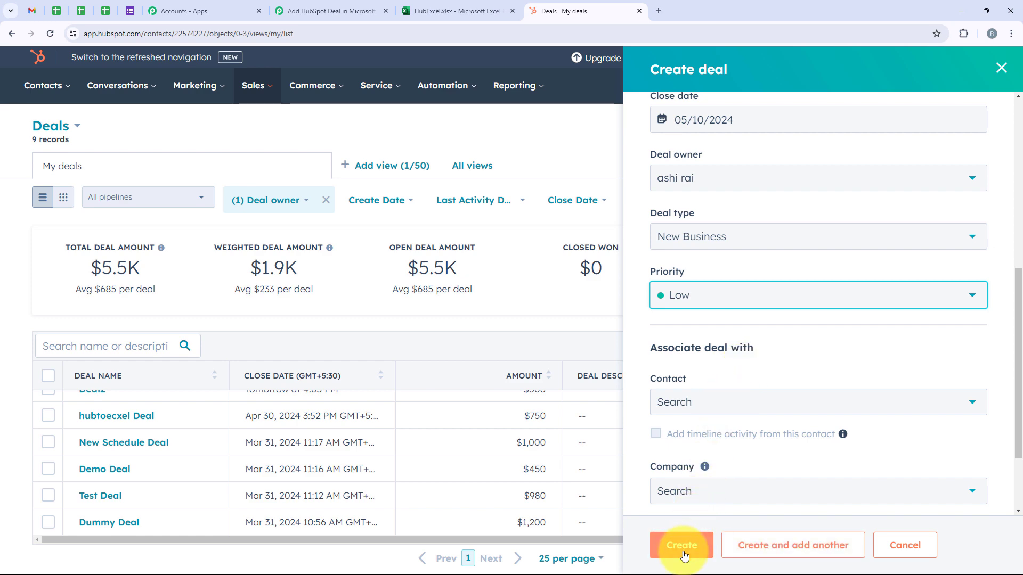
{"action": "left_click", "coordinate": [684, 553]}
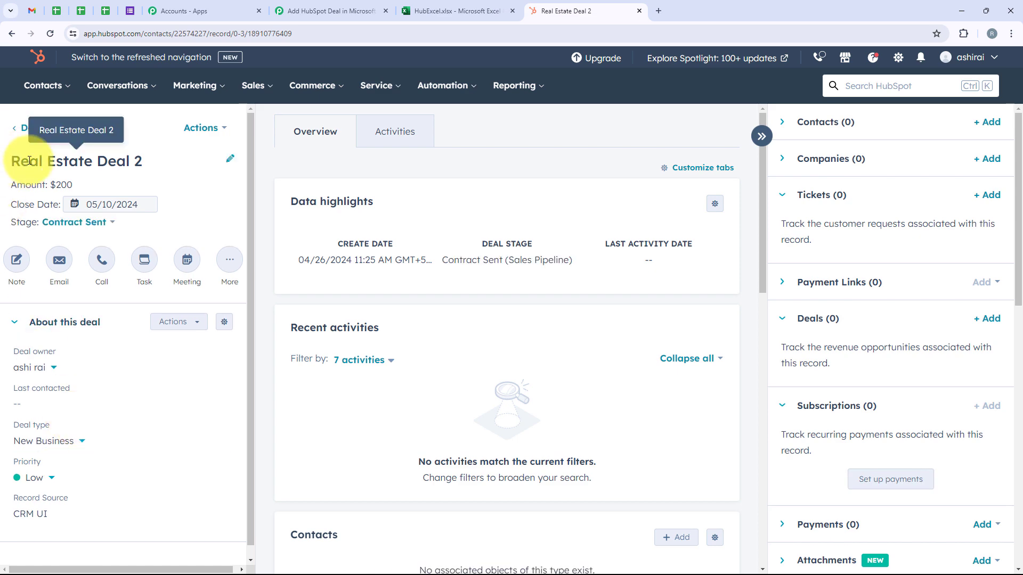
Step: Return to the Pabbly Connect workflow to check the HubSpot trigger's polling interval, and switch to the HubExcel workbook
{"action": "left_click", "coordinate": [299, 11]}
{"action": "scroll", "coordinate": [274, 256], "scroll_direction": "up", "scroll_amount": 3}
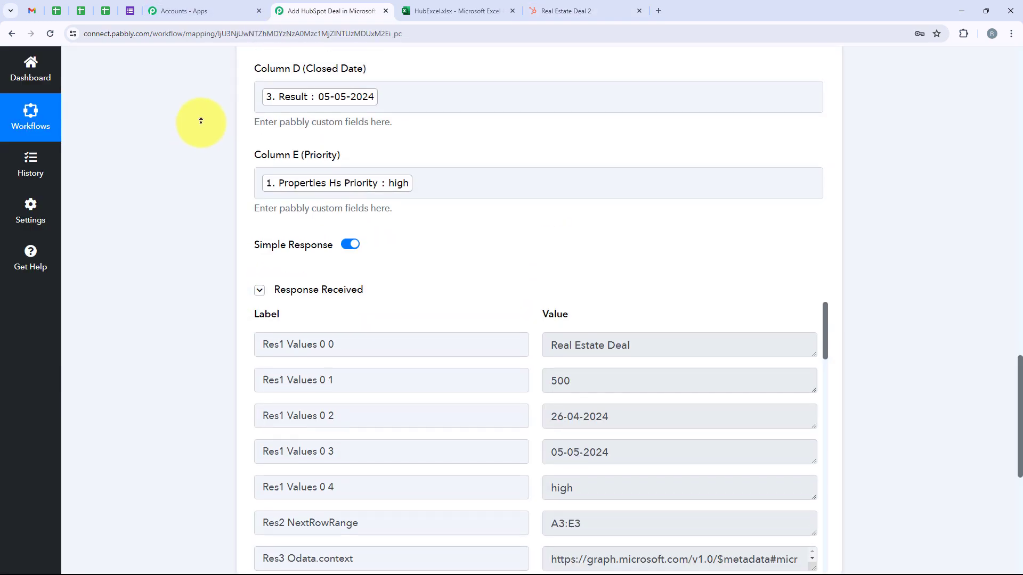
{"action": "scroll", "coordinate": [201, 121], "scroll_direction": "up", "scroll_amount": 15}
{"action": "mouse_move", "coordinate": [726, 257]}
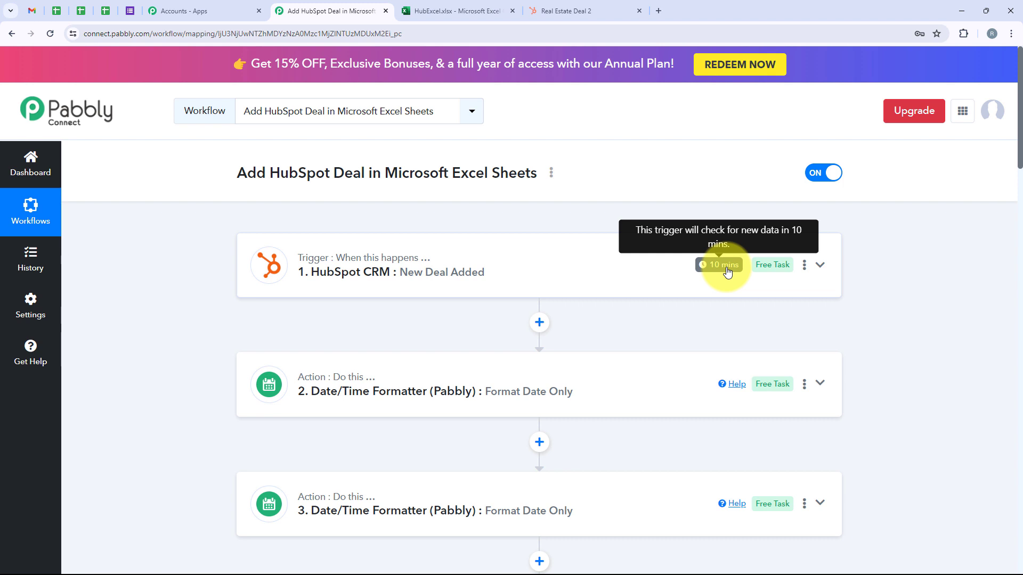
{"action": "left_click", "coordinate": [474, 13]}
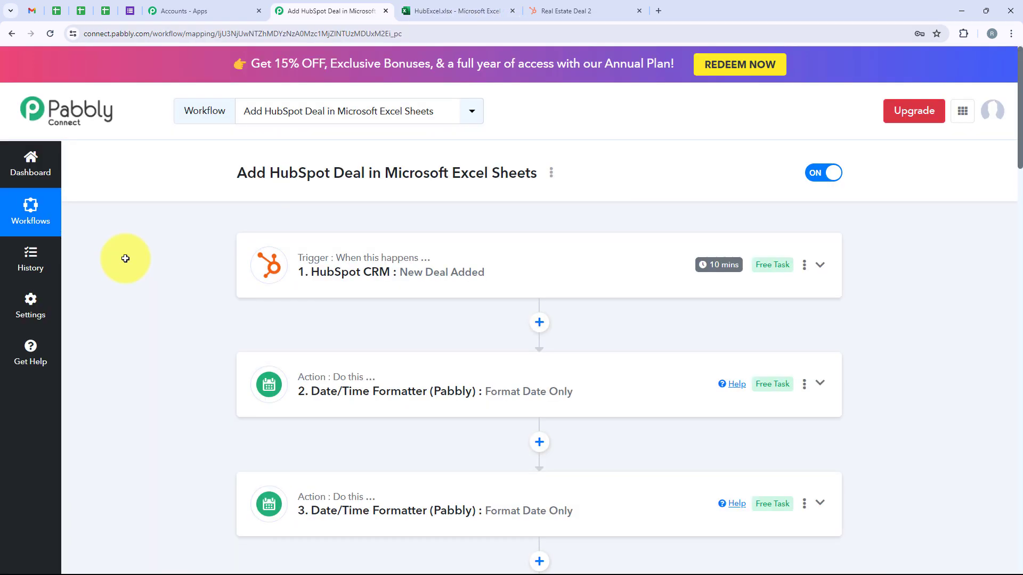
Step: Check the Real Estate Deal 2 row in HubExcel's Deal worksheet, and review the workflow from HubSpot trigger to Excel action in Pabbly Connect
{"action": "left_click", "coordinate": [420, 11]}
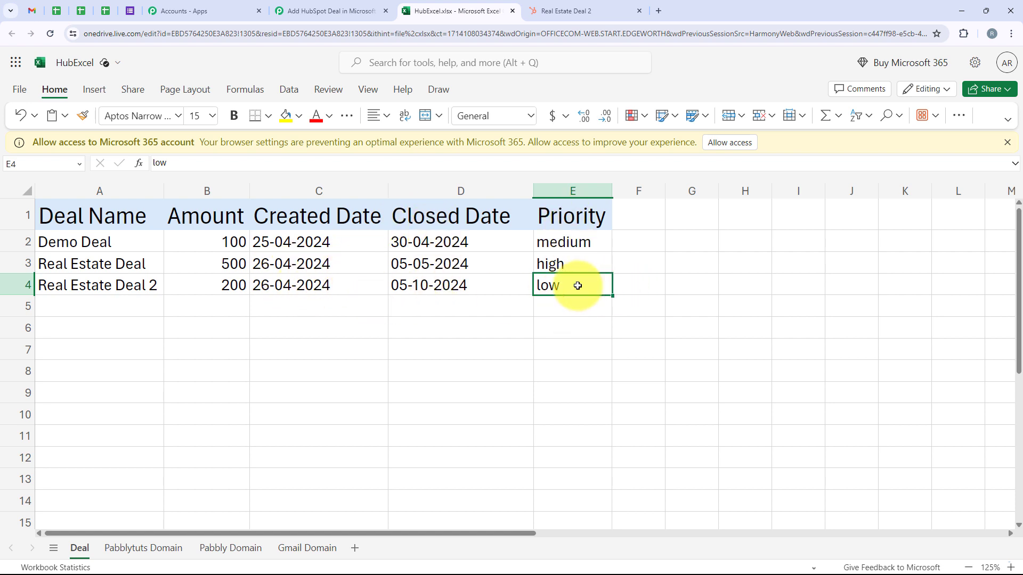
{"action": "left_click", "coordinate": [331, 10]}
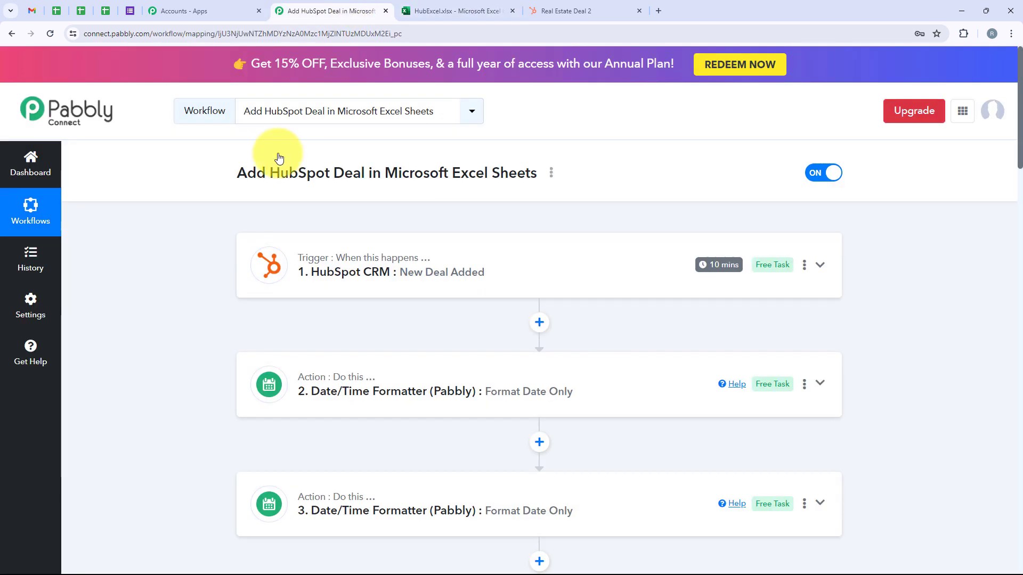
{"action": "scroll", "coordinate": [198, 336], "scroll_direction": "down", "scroll_amount": 3}
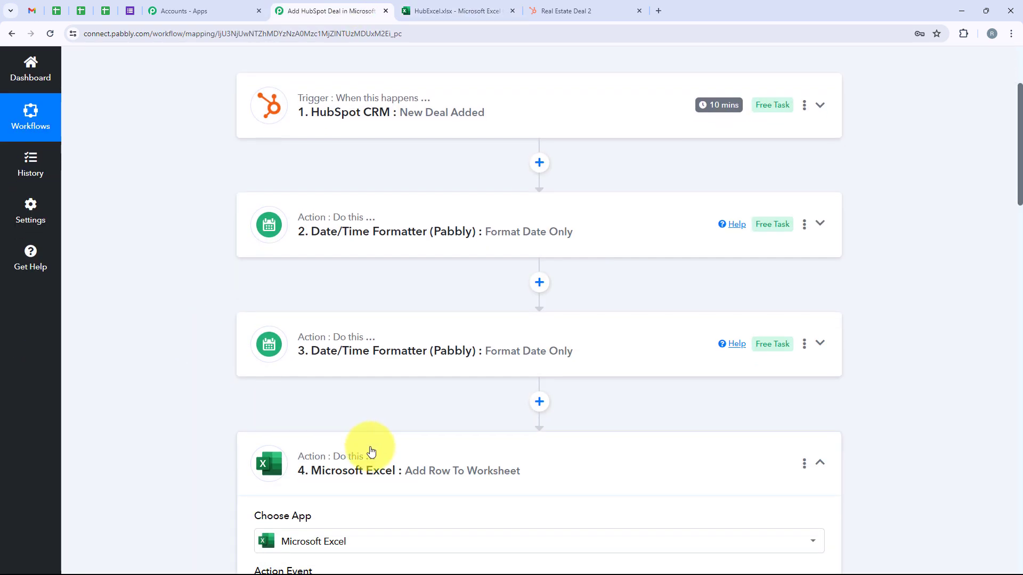
{"action": "scroll", "coordinate": [136, 306], "scroll_direction": "up", "scroll_amount": 3}
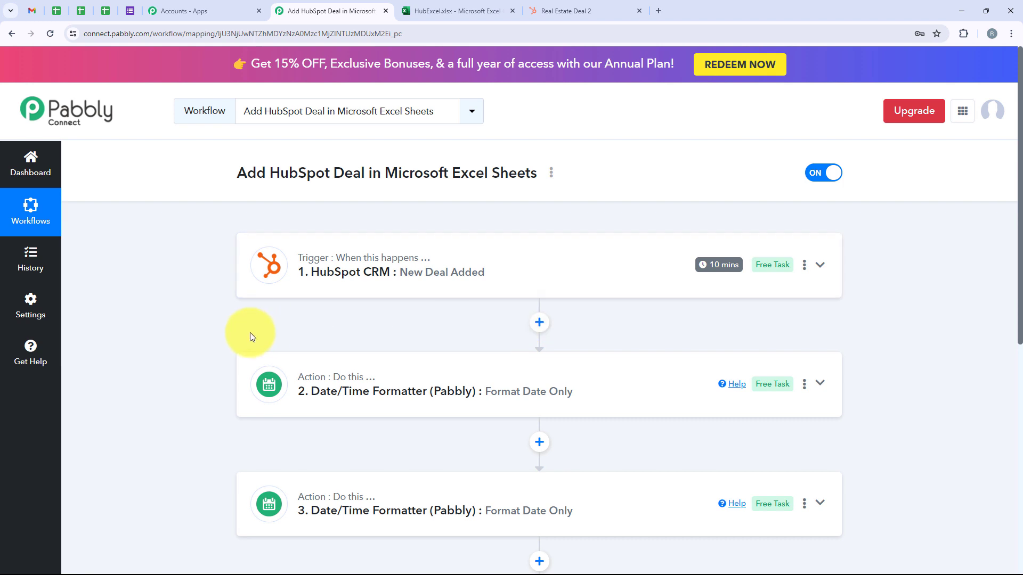
{"action": "scroll", "coordinate": [251, 332], "scroll_direction": "down", "scroll_amount": 7}
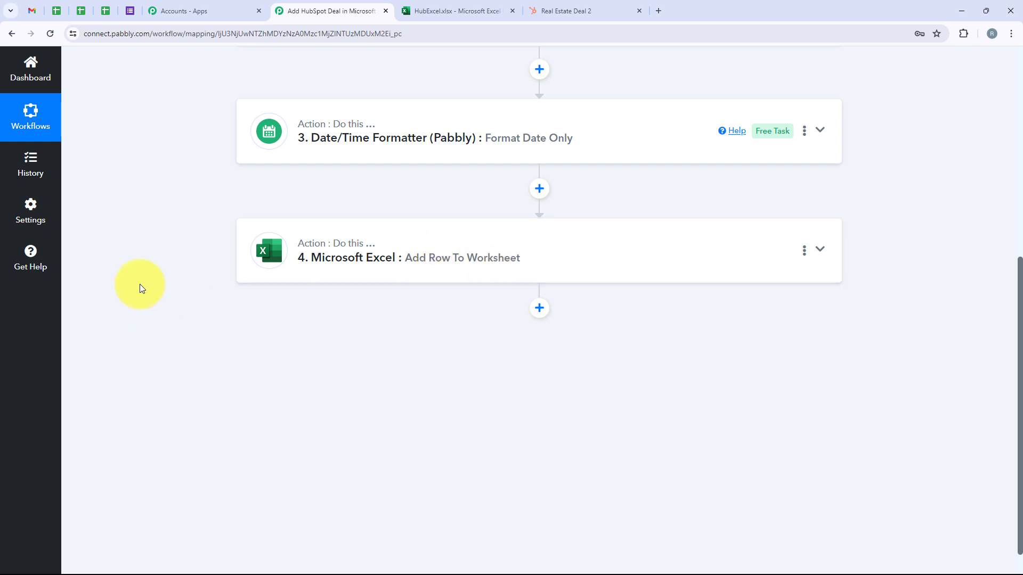
{"action": "scroll", "coordinate": [139, 284], "scroll_direction": "up", "scroll_amount": 7}
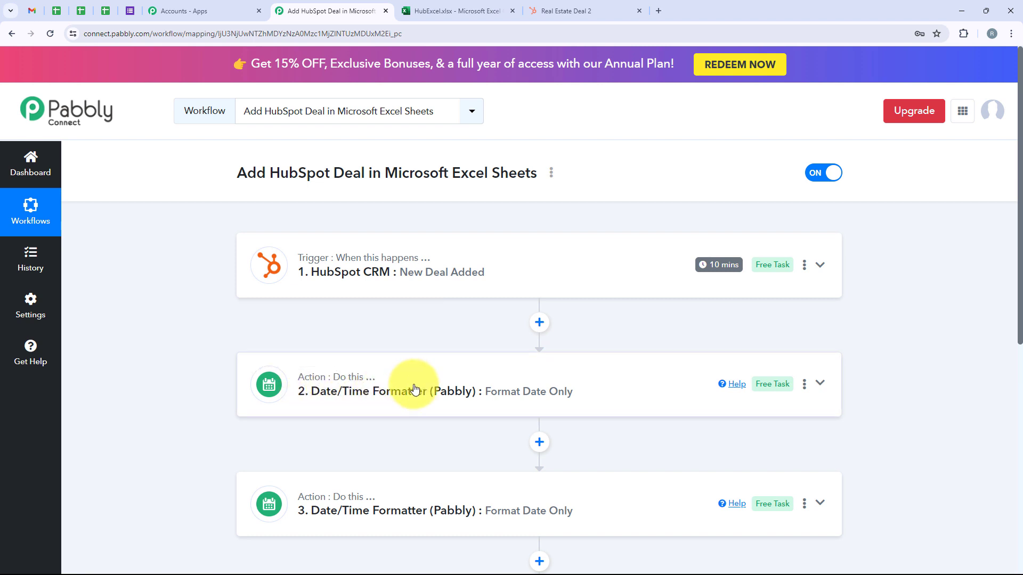
{"action": "scroll", "coordinate": [415, 388], "scroll_direction": "down", "scroll_amount": 1}
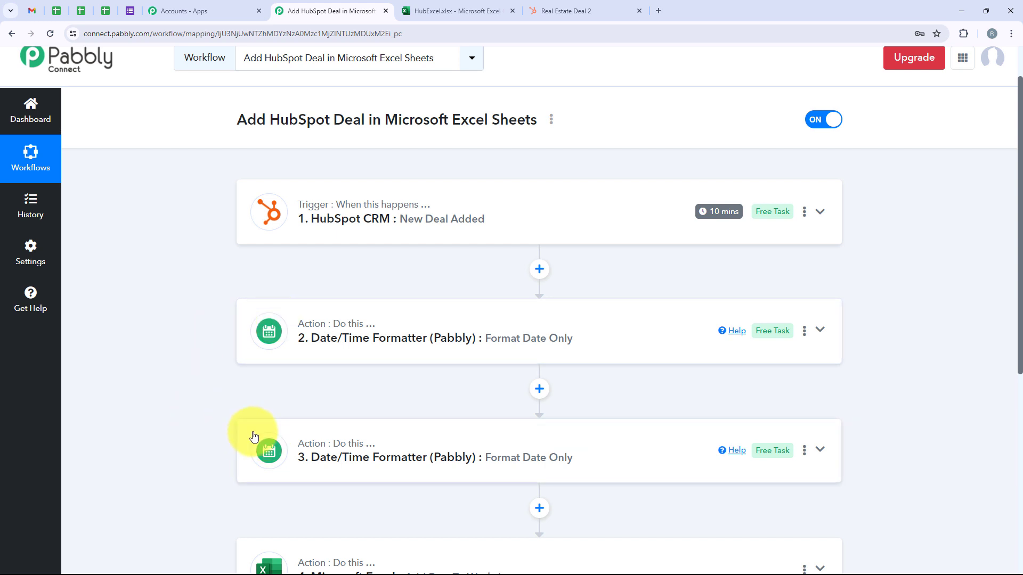
{"action": "scroll", "coordinate": [254, 436], "scroll_direction": "up", "scroll_amount": 1}
Step: Select rows 3 and 4 of HubExcel's Deal worksheet to review the added deals, and return to the Pabbly Connect workflow
{"action": "left_click", "coordinate": [495, 11]}
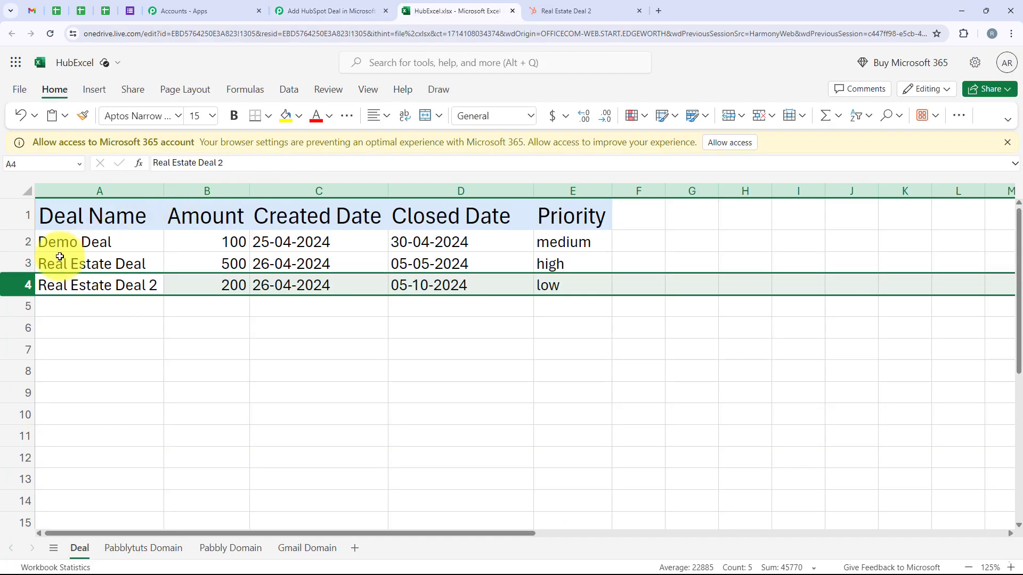
{"action": "left_click", "coordinate": [21, 268], "text": "shift"}
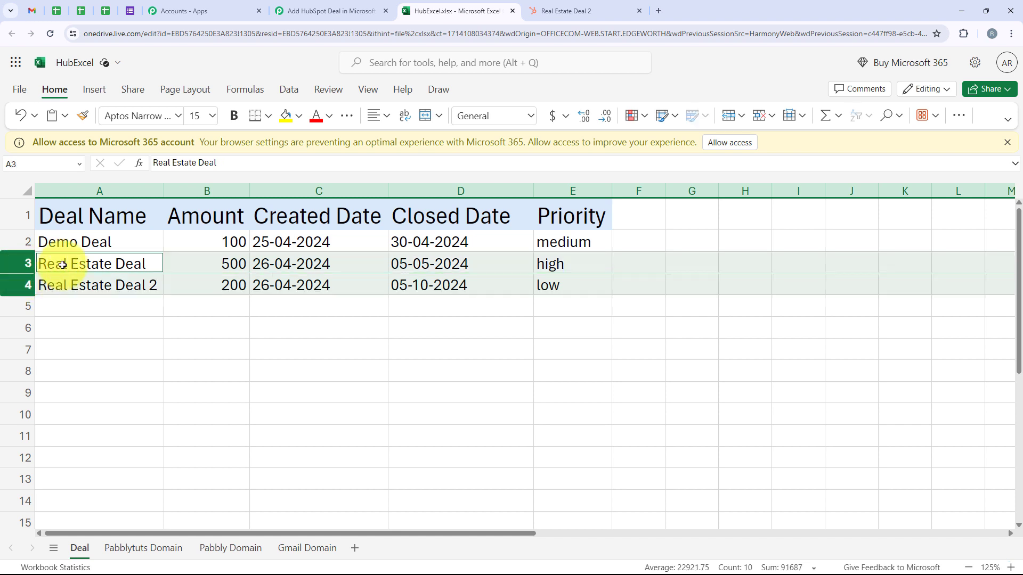
{"action": "left_click", "coordinate": [279, 10]}
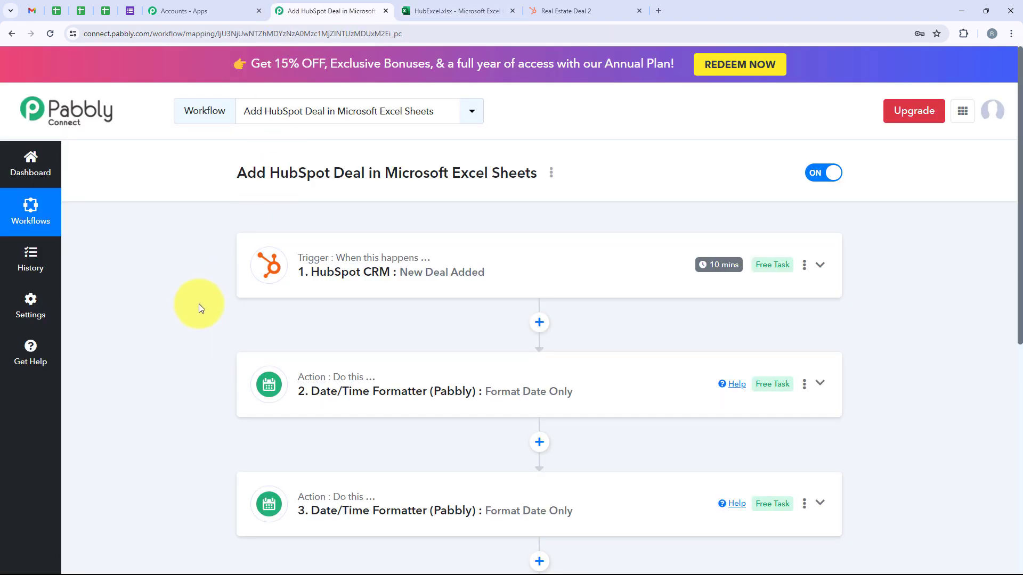